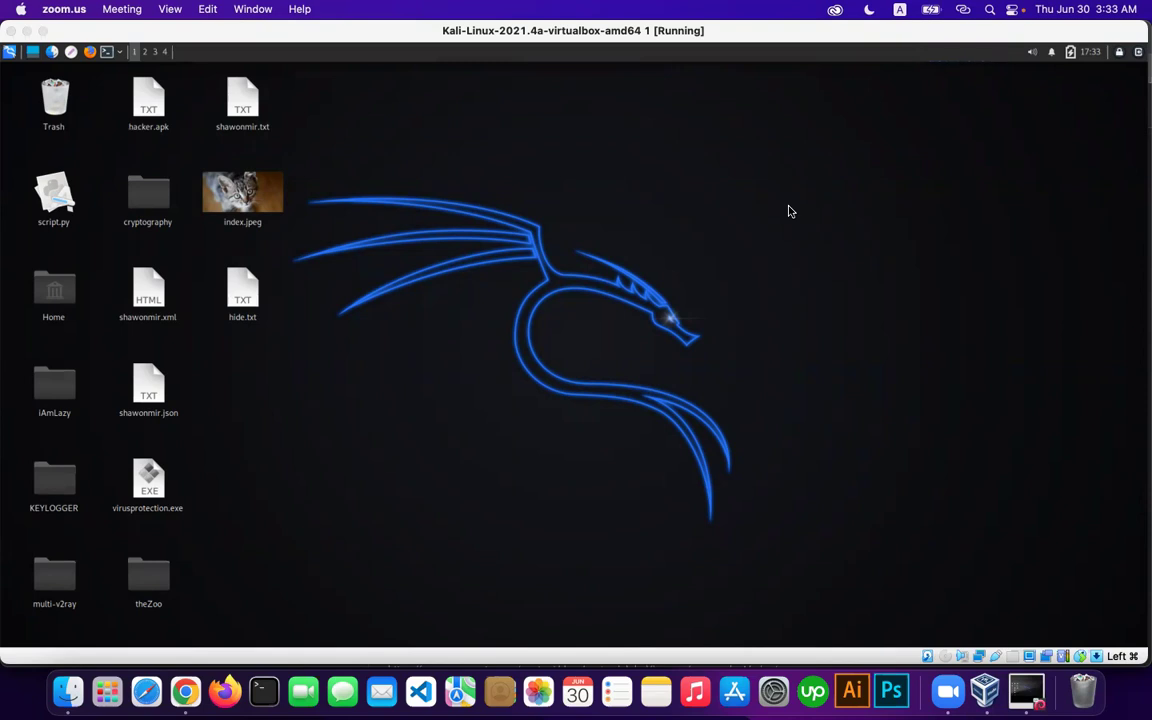
# - Open a terminal in the Desktop folder from the desktop's right-click menu
pyautogui.rightClick(541, 285)
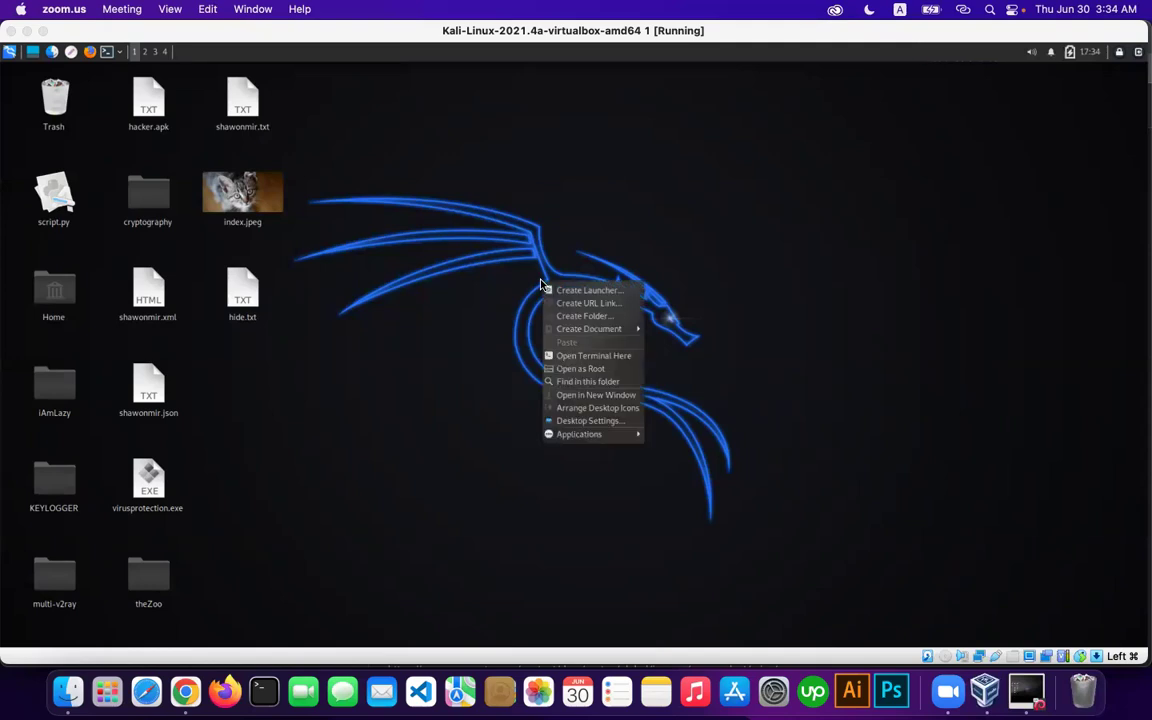
pyautogui.click(573, 355)
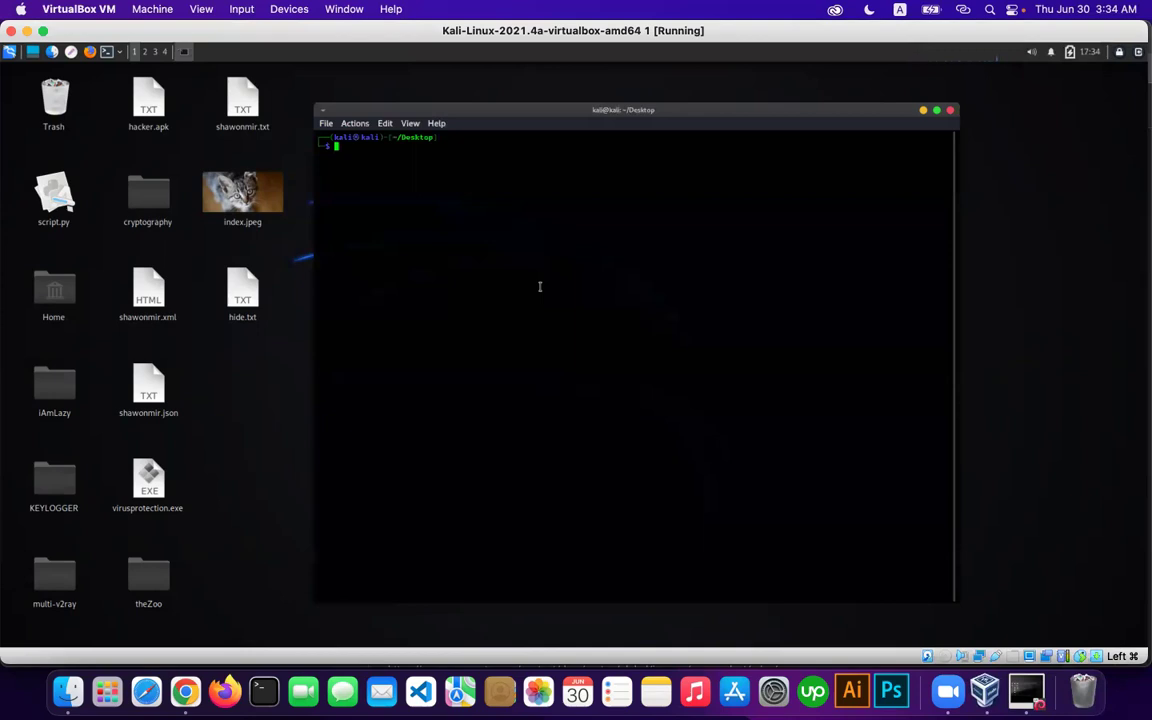
# - Create a tor folder on the desktop, change into it with cd, and list it
pyautogui.write('mkdir TOR1')
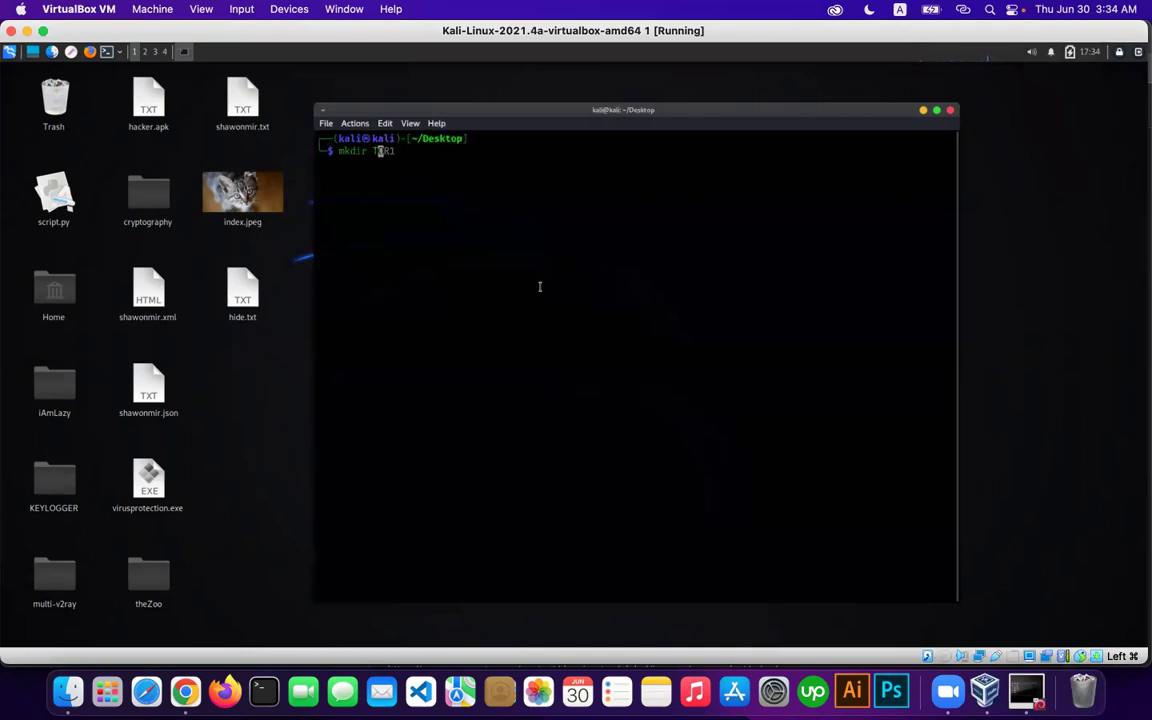
pyautogui.press('BackSpace')
pyautogui.press('BackSpace')
pyautogui.write('tor')
pyautogui.press('Return')
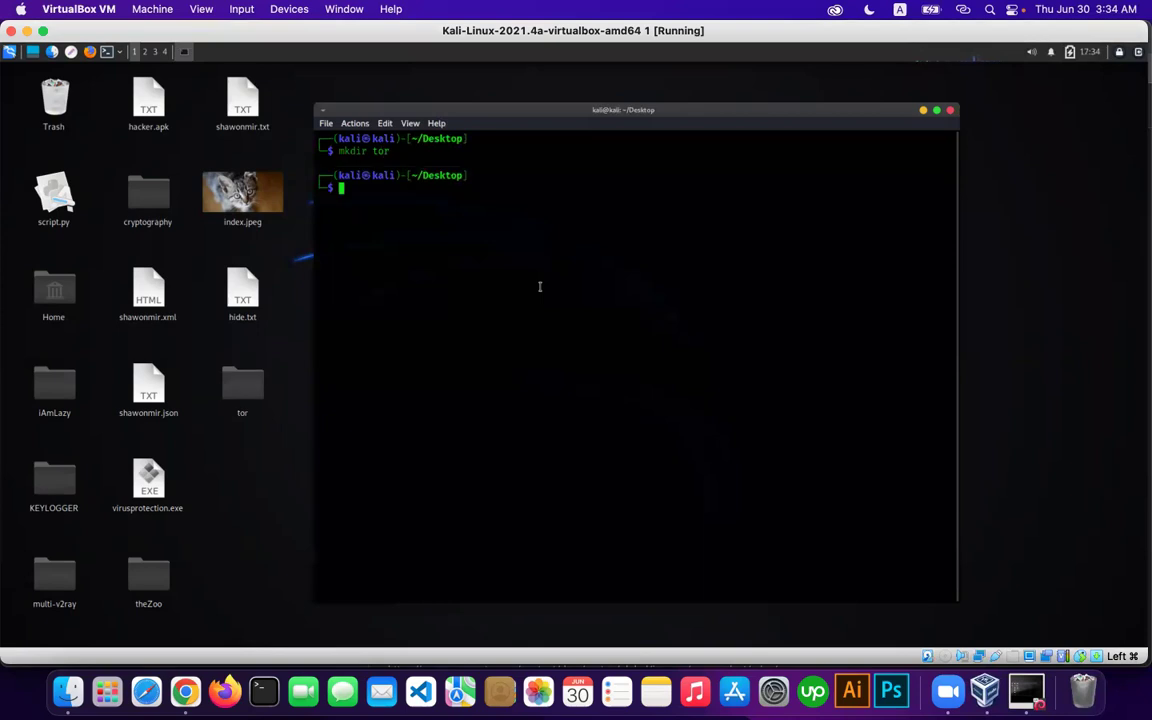
pyautogui.write('cd tor')
pyautogui.press('Return')
pyautogui.write('ls')
pyautogui.press('Return')
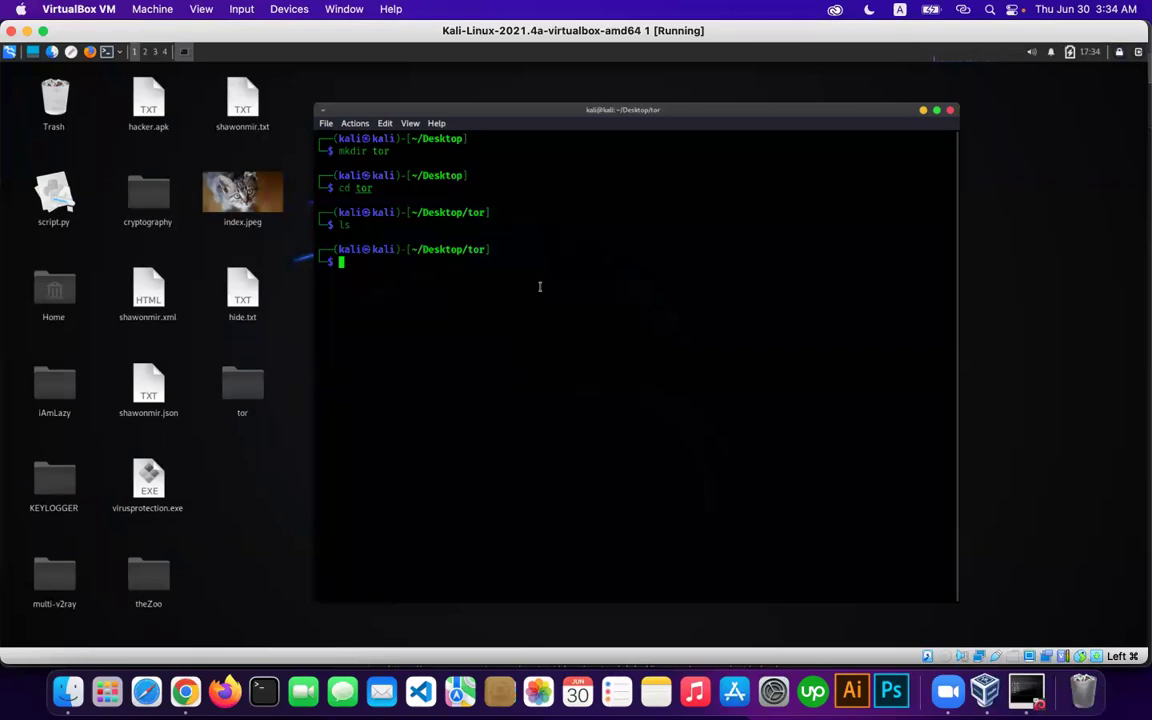
# - Create and open a new index.html file in vim inside the tor folder
pyautogui.write('vim index.html')
pyautogui.press('Tab')
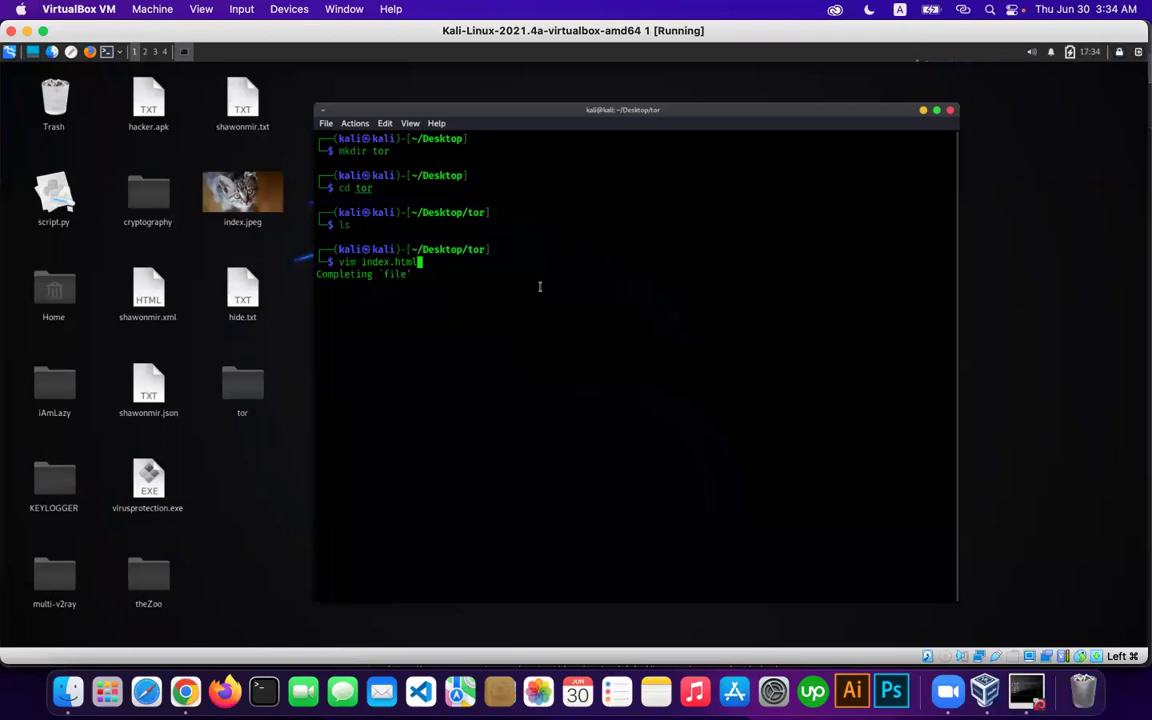
pyautogui.press('Return')
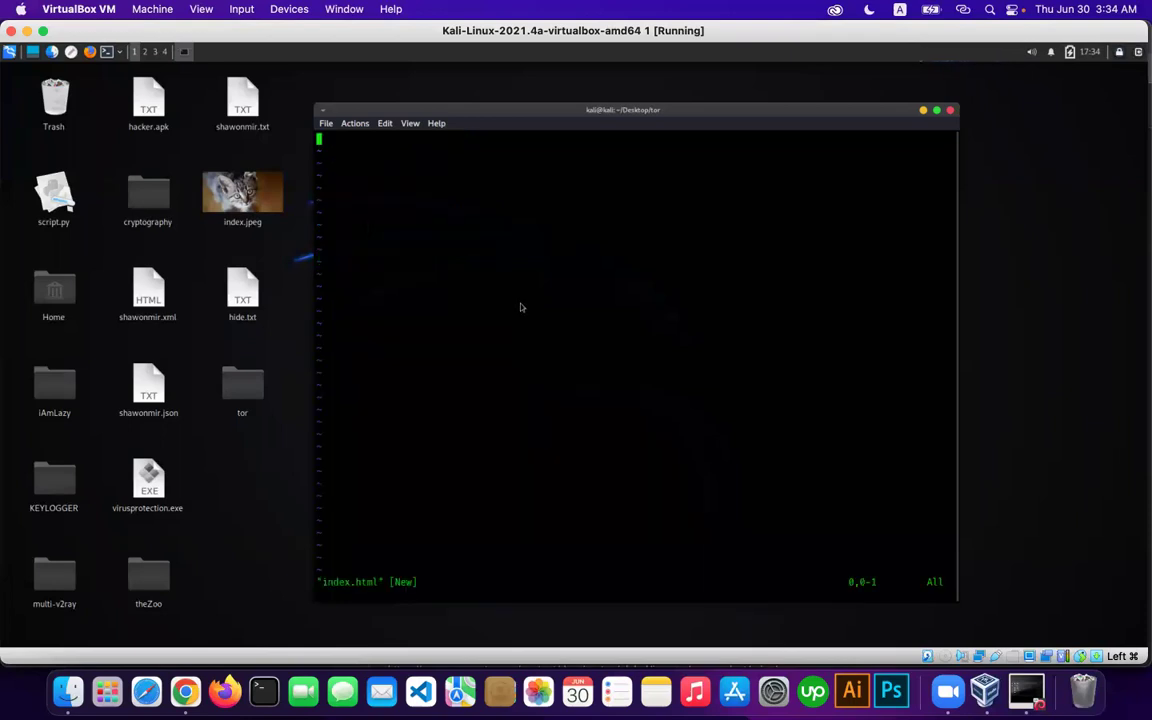
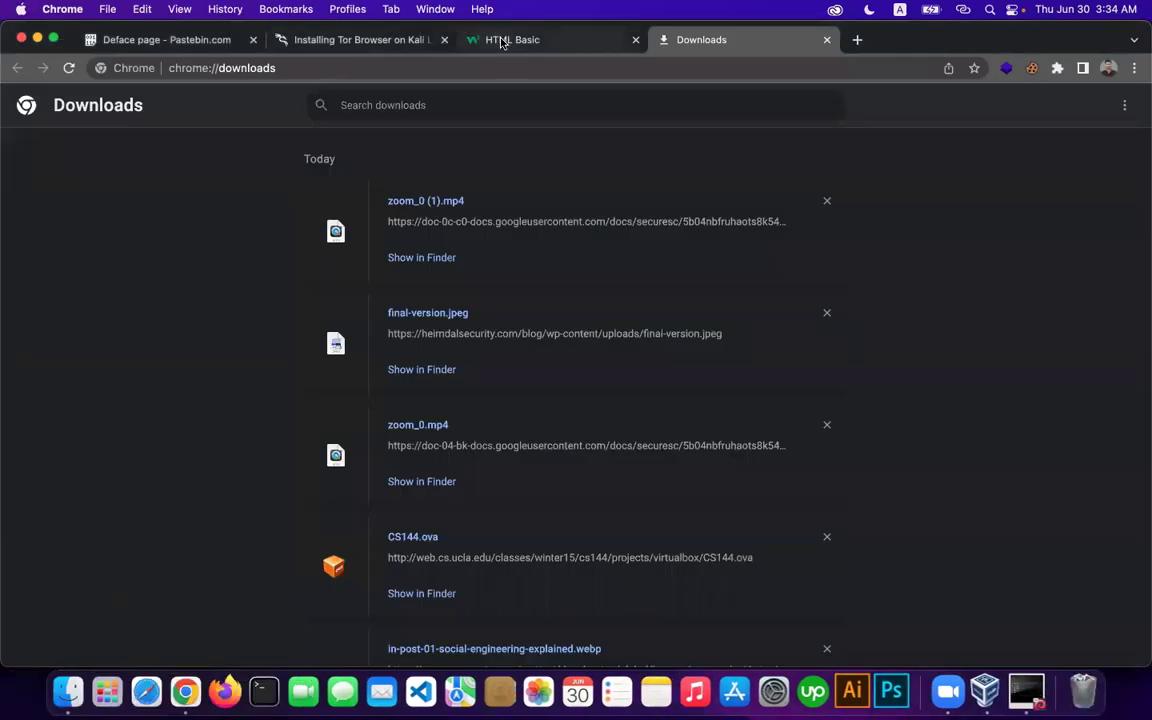
# - Switch to the HTML Basic tutorial tab and inspect the words 'First' and 'Heading' in the example h1
pyautogui.click(503, 40)
pyautogui.click(290, 452)
pyautogui.doubleClick(283, 460)
pyautogui.click(358, 455)
pyautogui.doubleClick(328, 460)
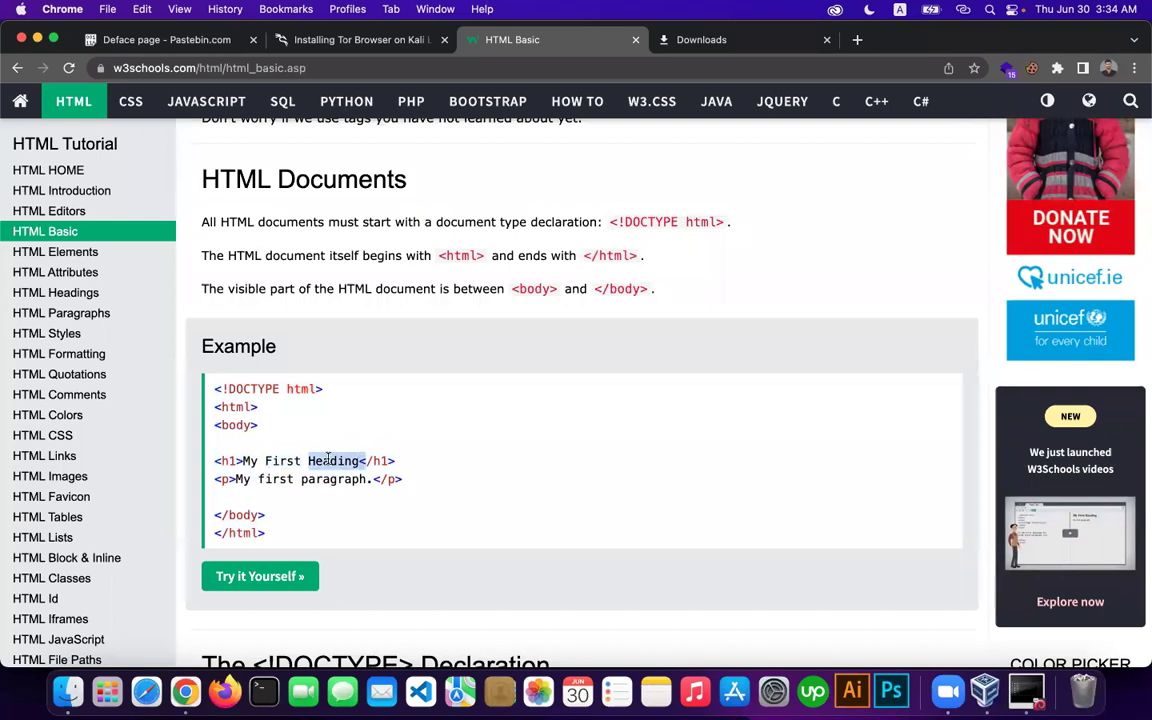
pyautogui.click(360, 537)
# - Open the example in Try it Yourself and replace the h1 text 'My First Heading' with DARKWEB
pyautogui.click(276, 576)
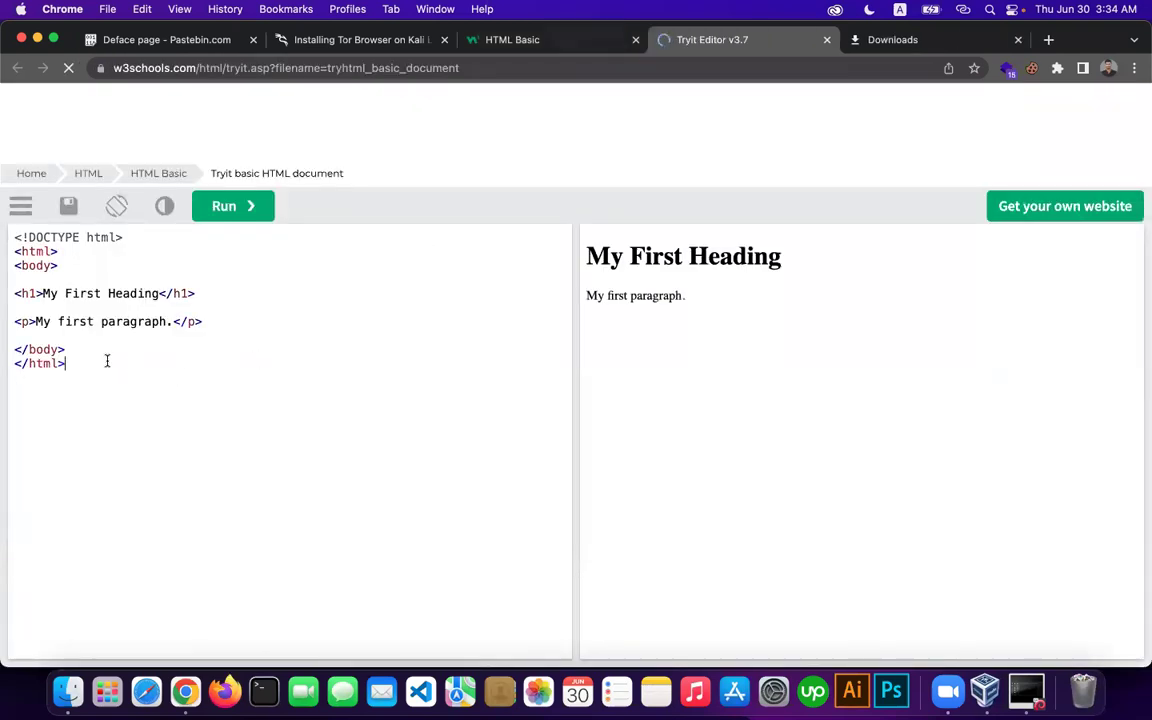
pyautogui.moveTo(157, 293); pyautogui.dragTo(45, 291)
pyautogui.press('BackSpace')
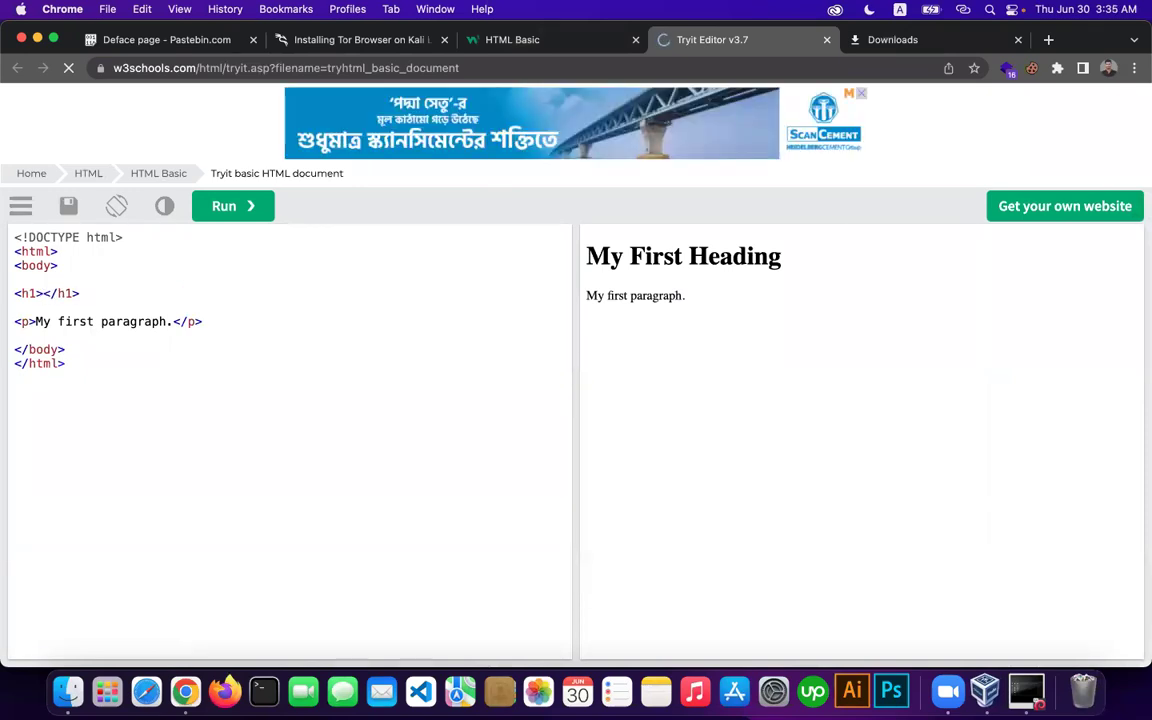
pyautogui.write('DARK')
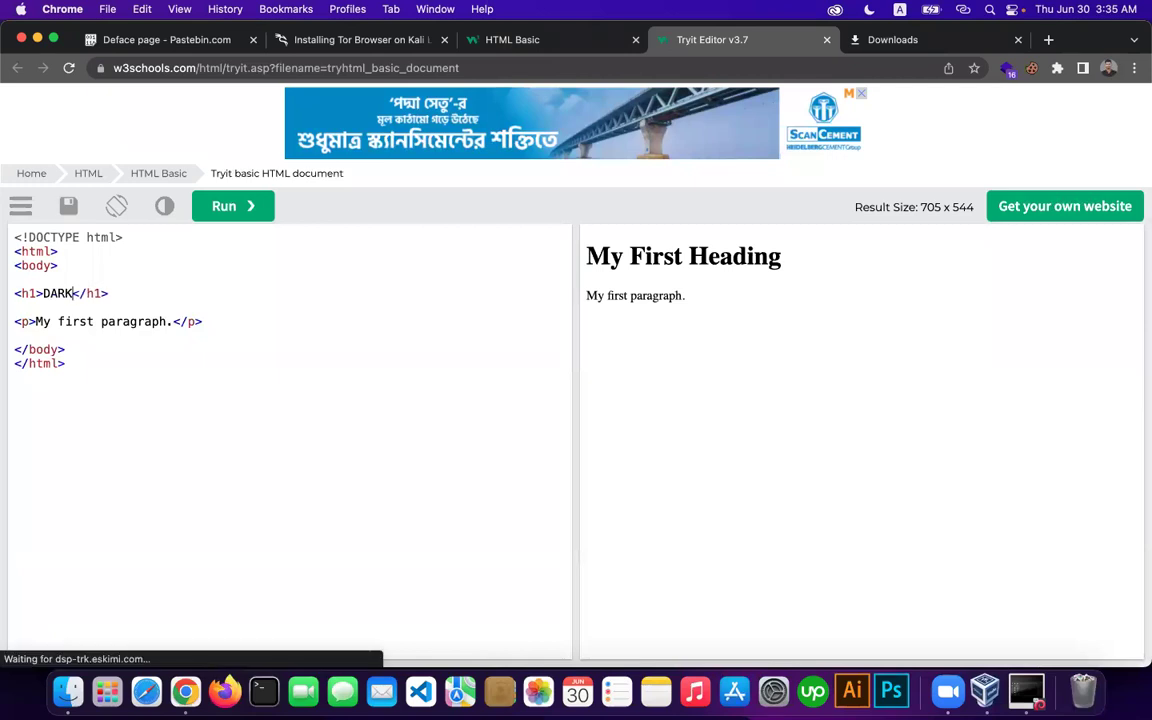
pyautogui.write('WEB')
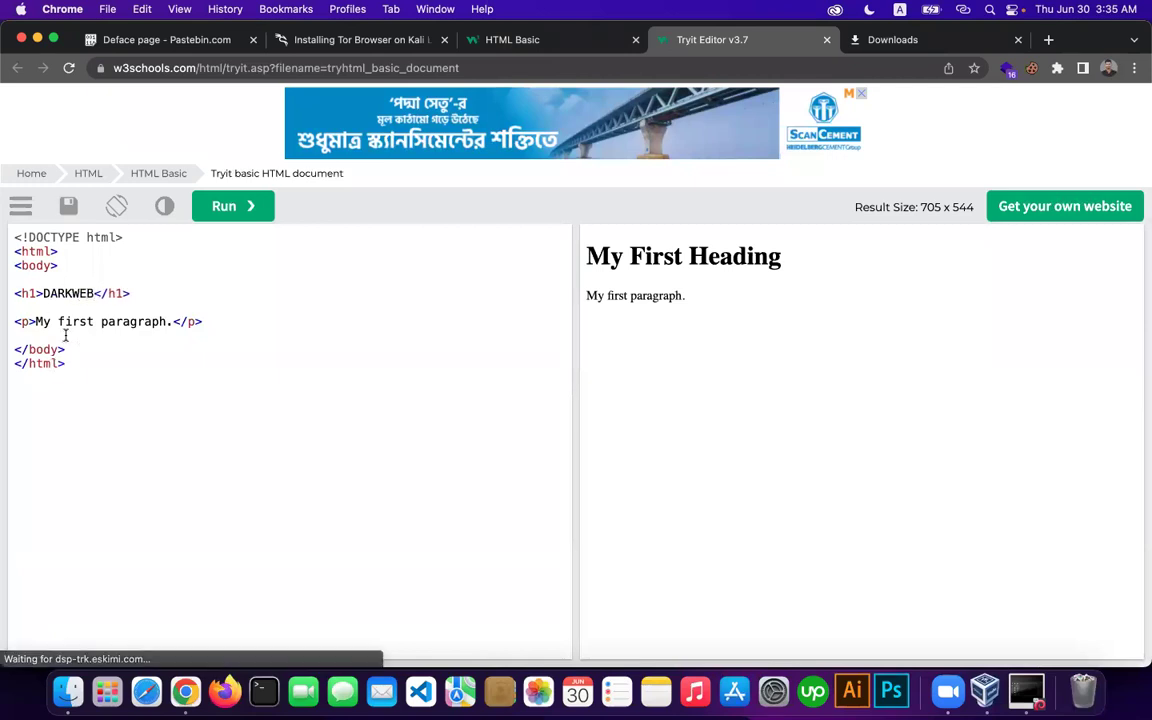
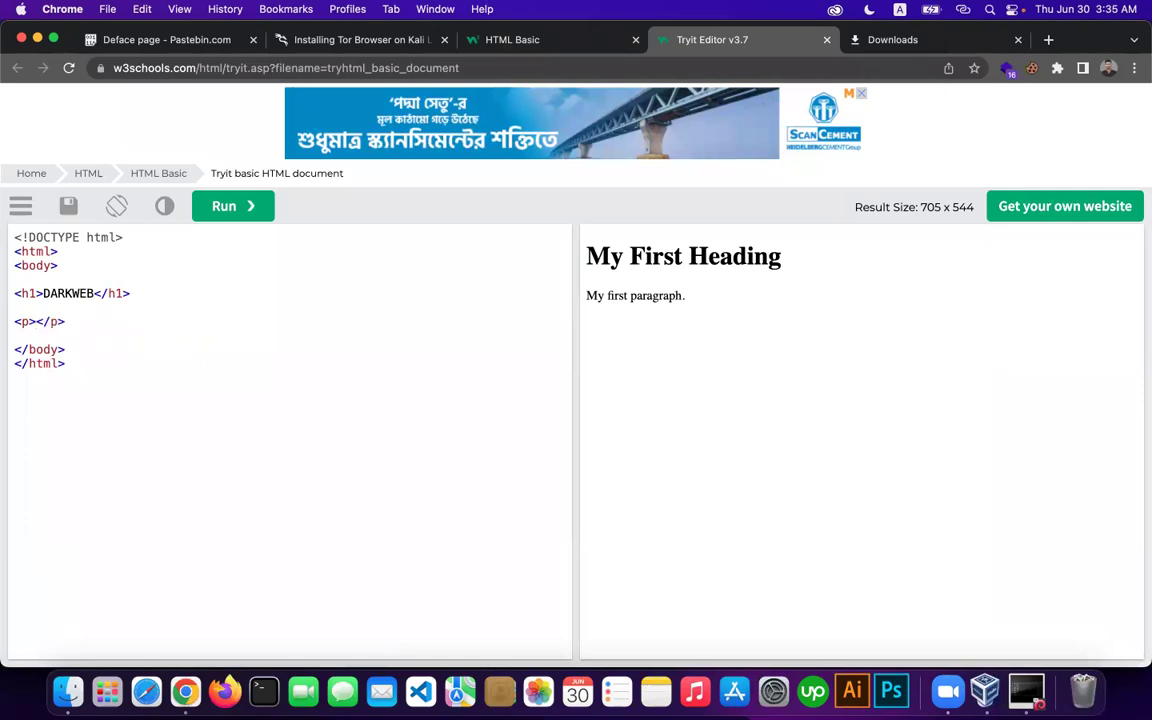
# - Put a name in the paragraph below the DARKWEB heading, then select all the code for copying
pyautogui.write('SHAWONMIR')
pyautogui.moveTo(134, 375); pyautogui.dragTo(26, 245)
pyautogui.rightClick(40, 245)
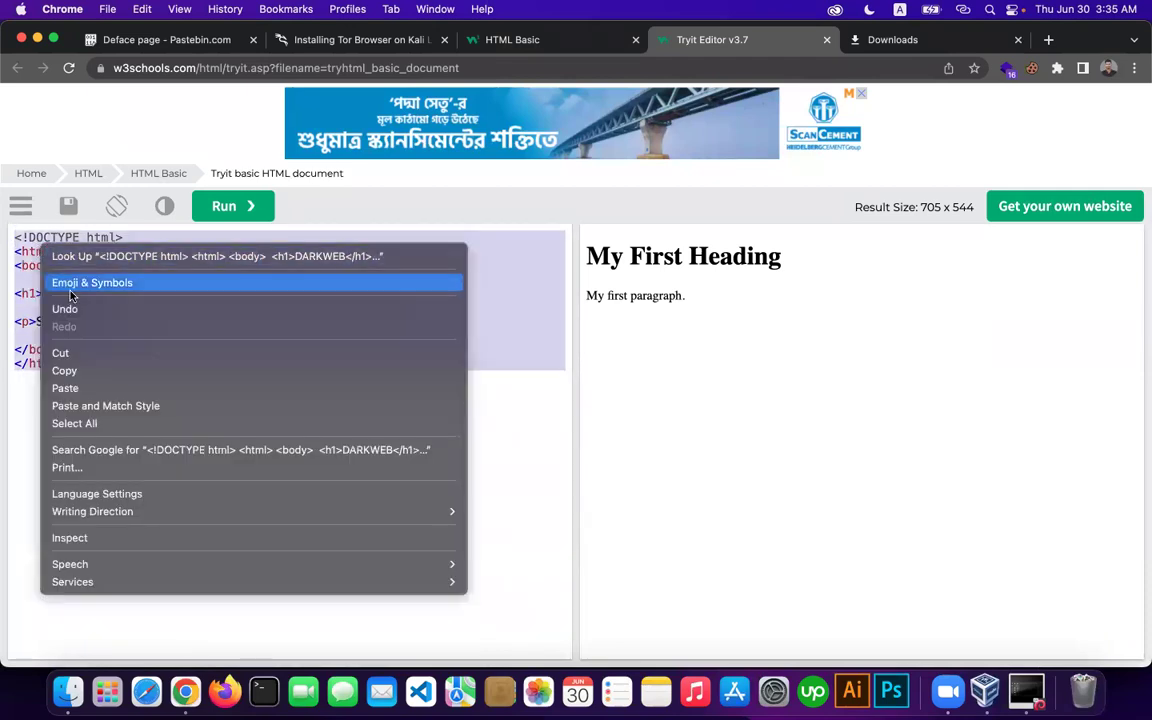
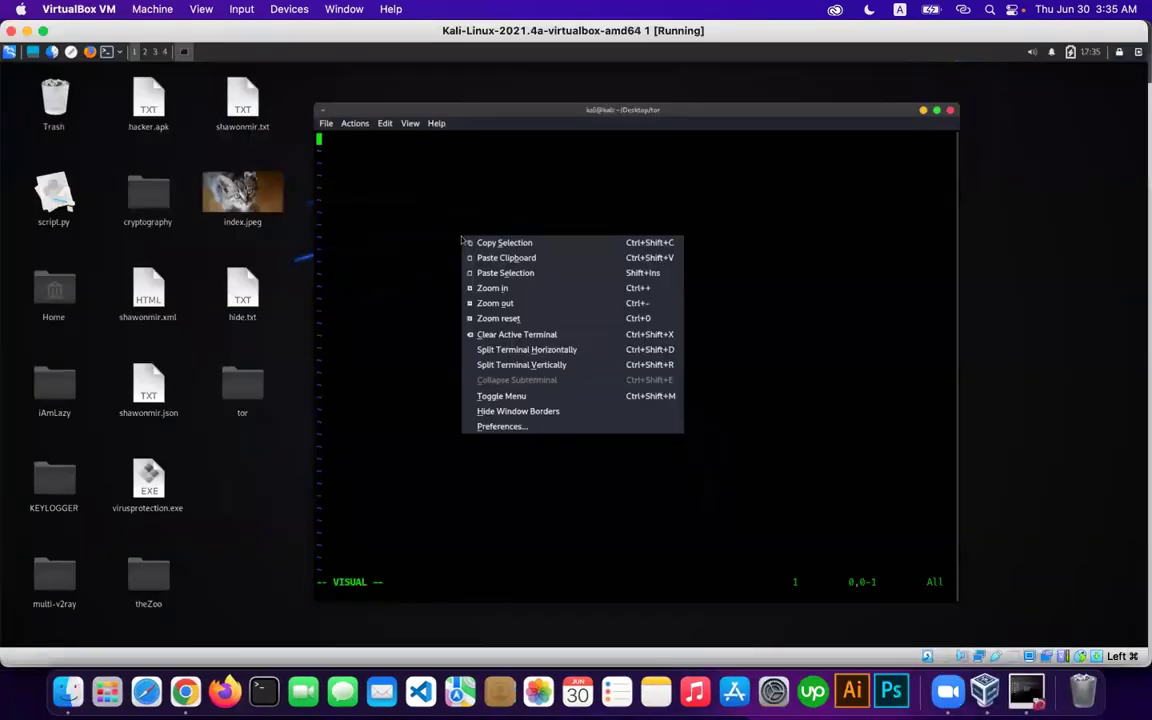
# - Paste the DARKWEB HTML page into index.html, save it, and list the tor folder
pyautogui.click(490, 255)
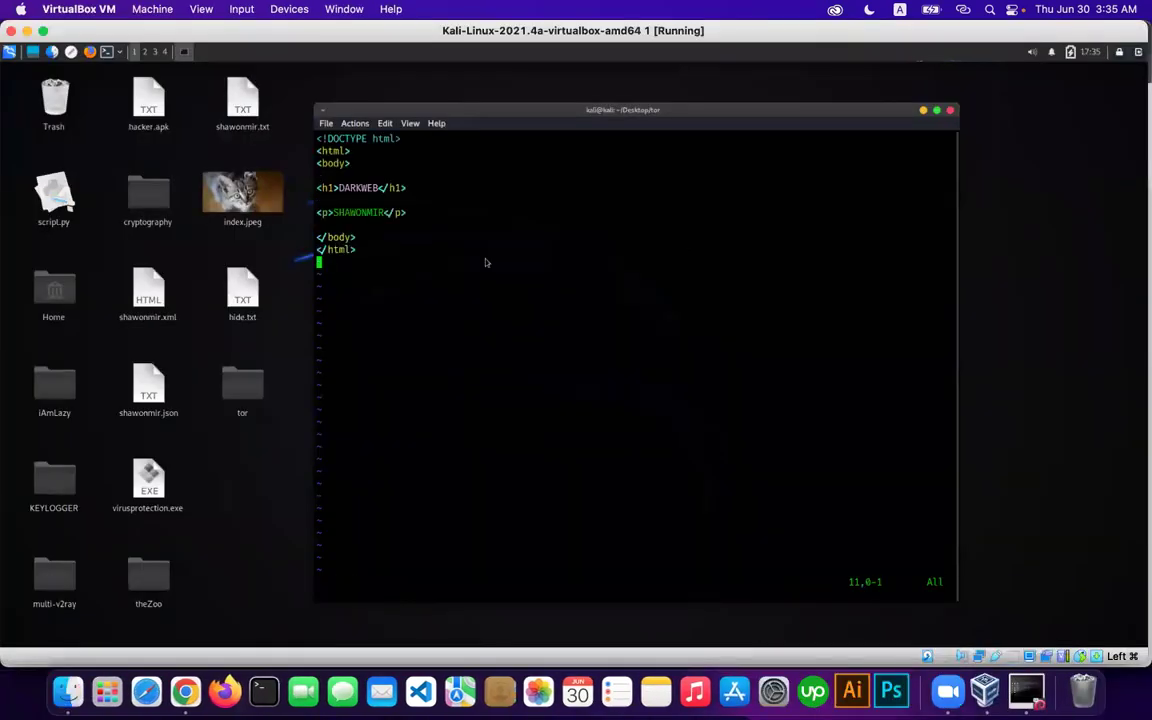
pyautogui.write(':wq')
pyautogui.press('Return')
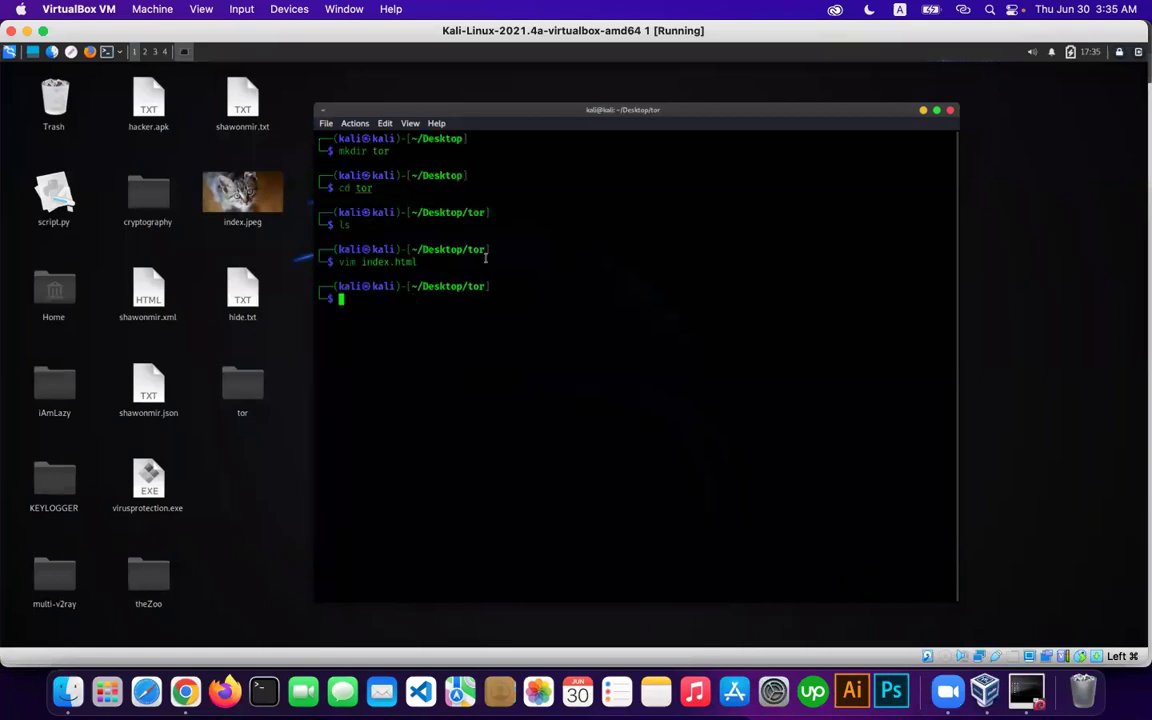
pyautogui.write('ls')
pyautogui.press('Return')
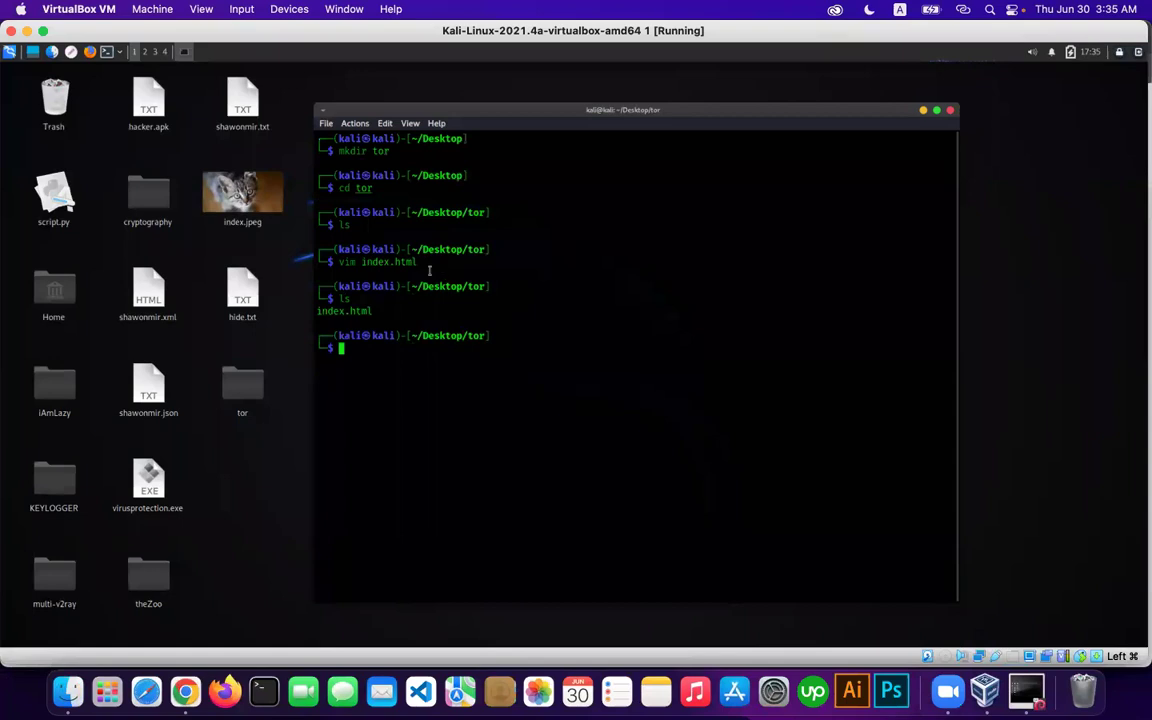
# - Clear the terminal screen and begin the python3 -m http server command
pyautogui.click(351, 358)
pyautogui.write('xleart')
pyautogui.press('BackSpace')
pyautogui.press('BackSpace')
pyautogui.press('BackSpace')
pyautogui.press('BackSpace')
pyautogui.press('BackSpace')
pyautogui.press('BackSpace')
pyautogui.write('clear')
pyautogui.press('Return')
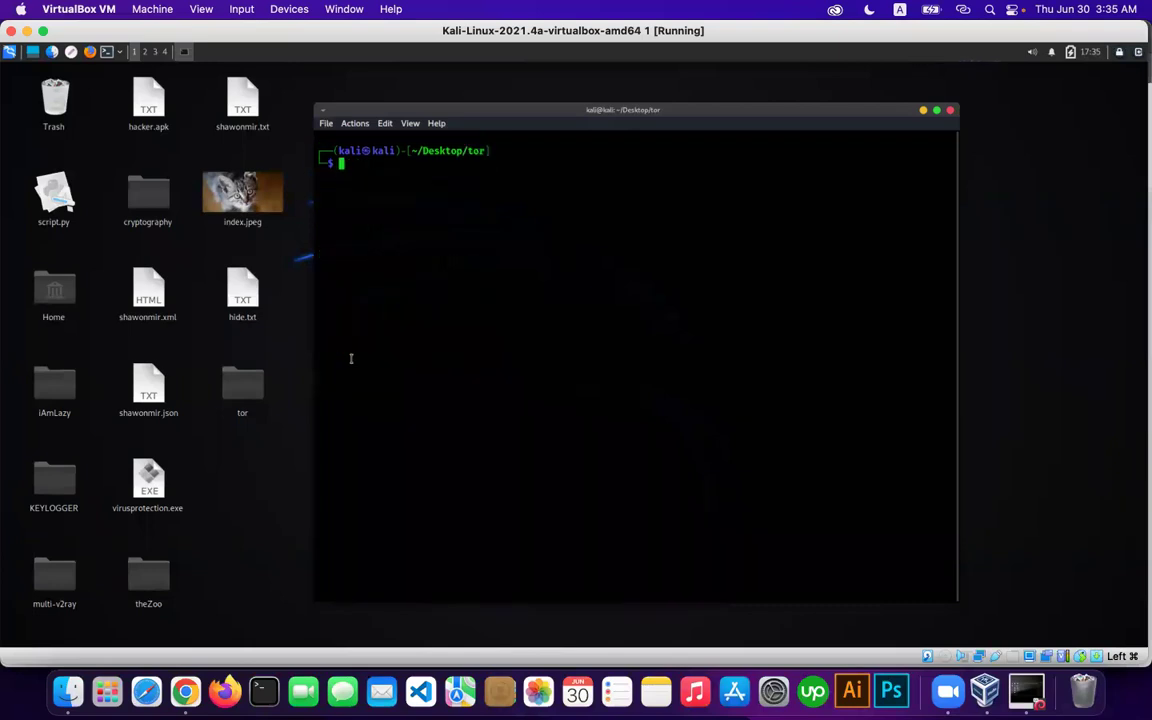
pyautogui.write('python3 -m http:')
# - Run python3 -m http.server --bind 127.0.0.1 8080 from the tor folder
pyautogui.press('BackSpace')
pyautogui.write('.')
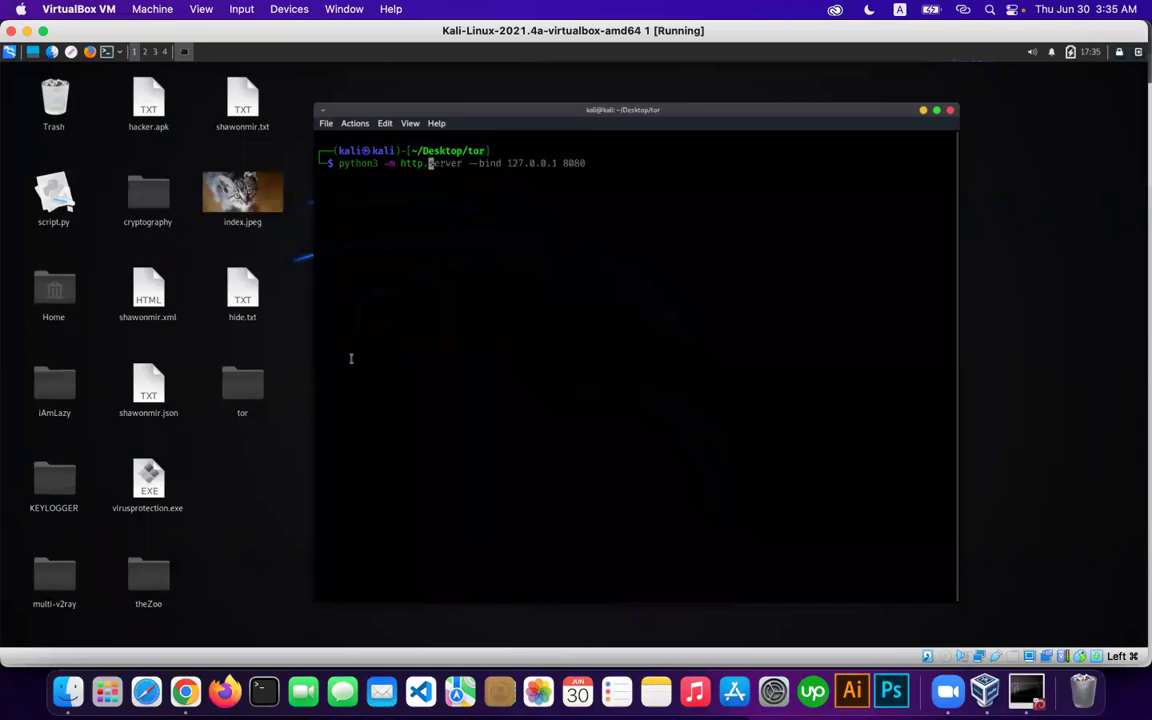
pyautogui.press('Tab')
pyautogui.write('ser')
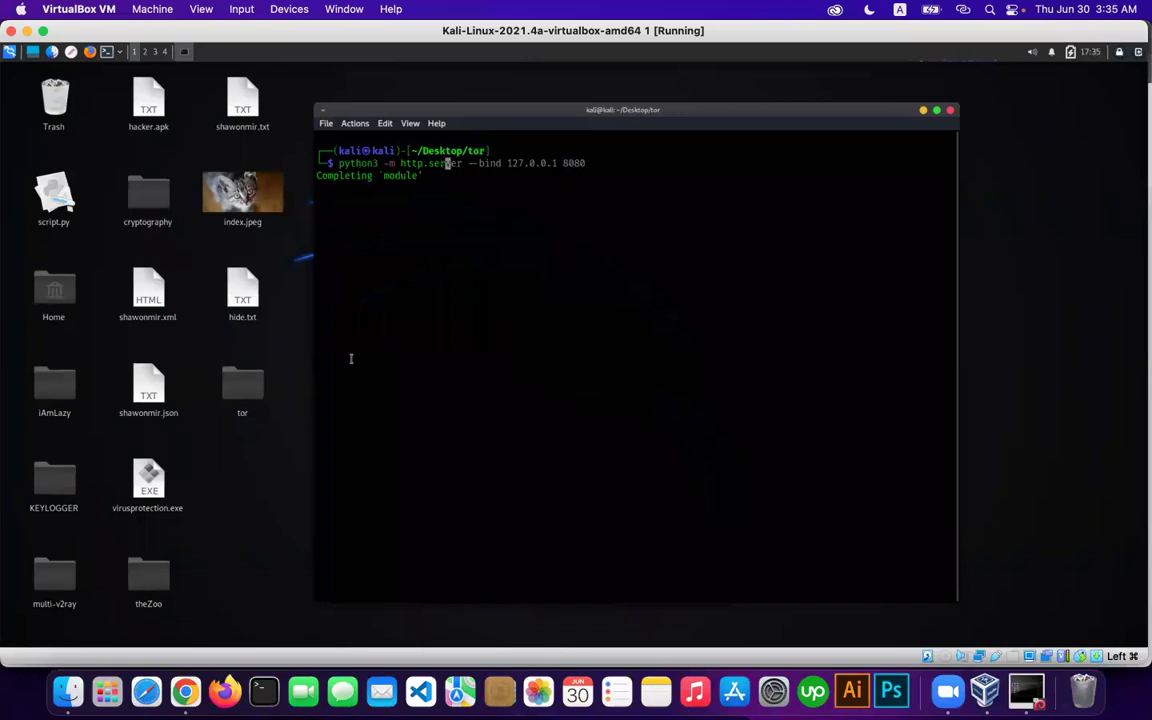
pyautogui.write('ver --bind 127.0.0.1 8080')
pyautogui.press('Return')
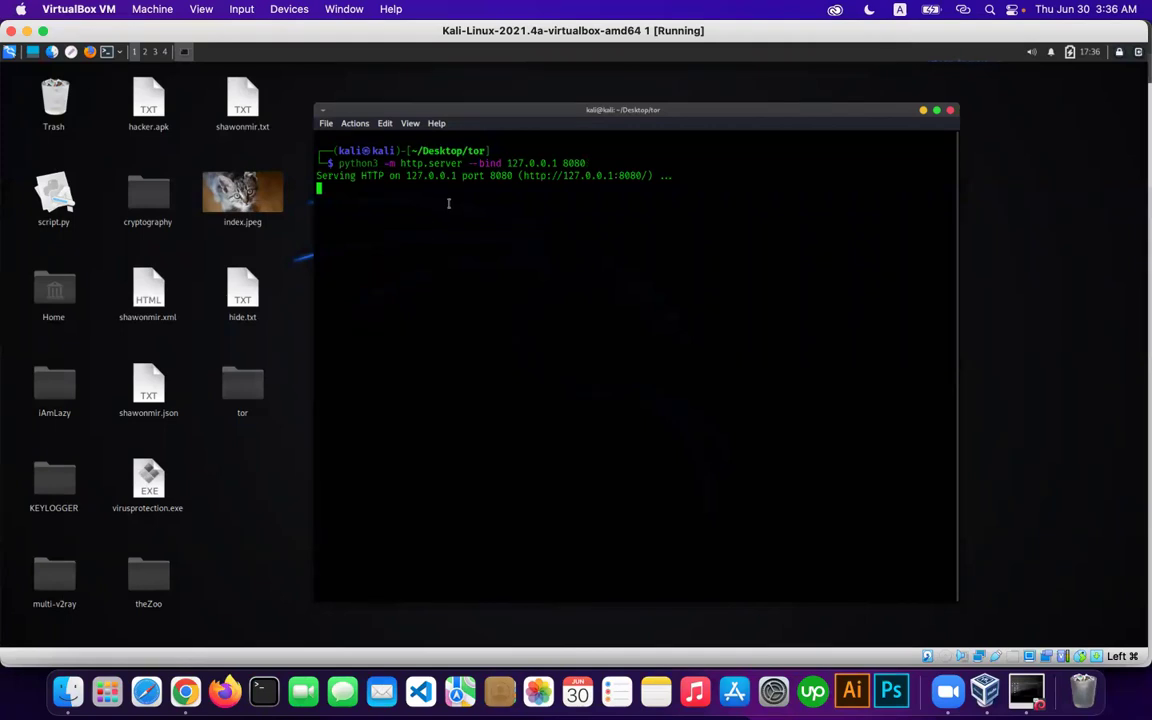
pyautogui.moveTo(490, 150); pyautogui.dragTo(410, 150)
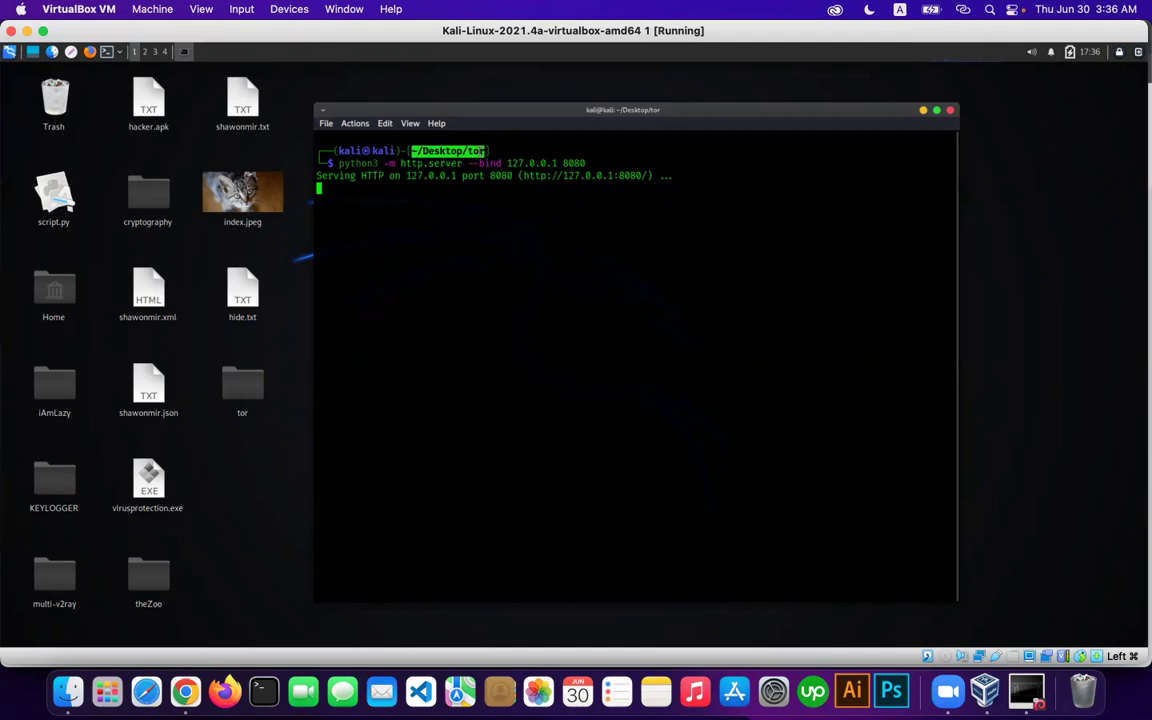
# - Load 127.0.0.1:8080 in Firefox ESR to view the DARKWEB page, then close Firefox
pyautogui.click(89, 53)
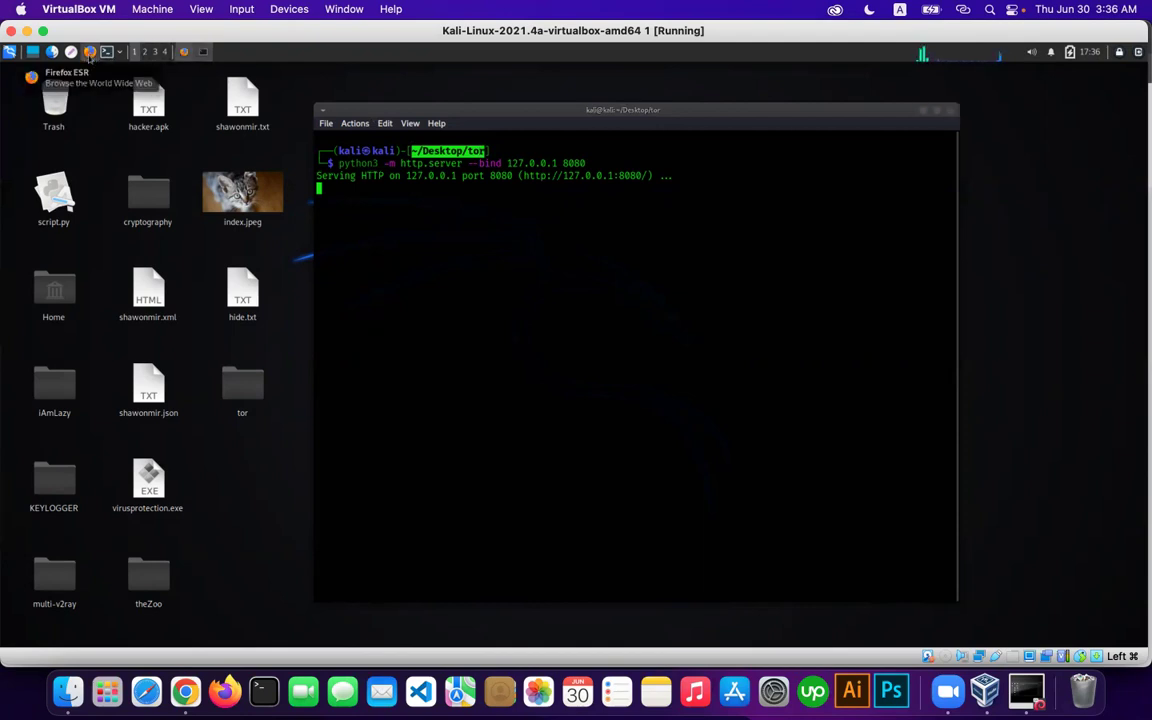
pyautogui.click(206, 151)
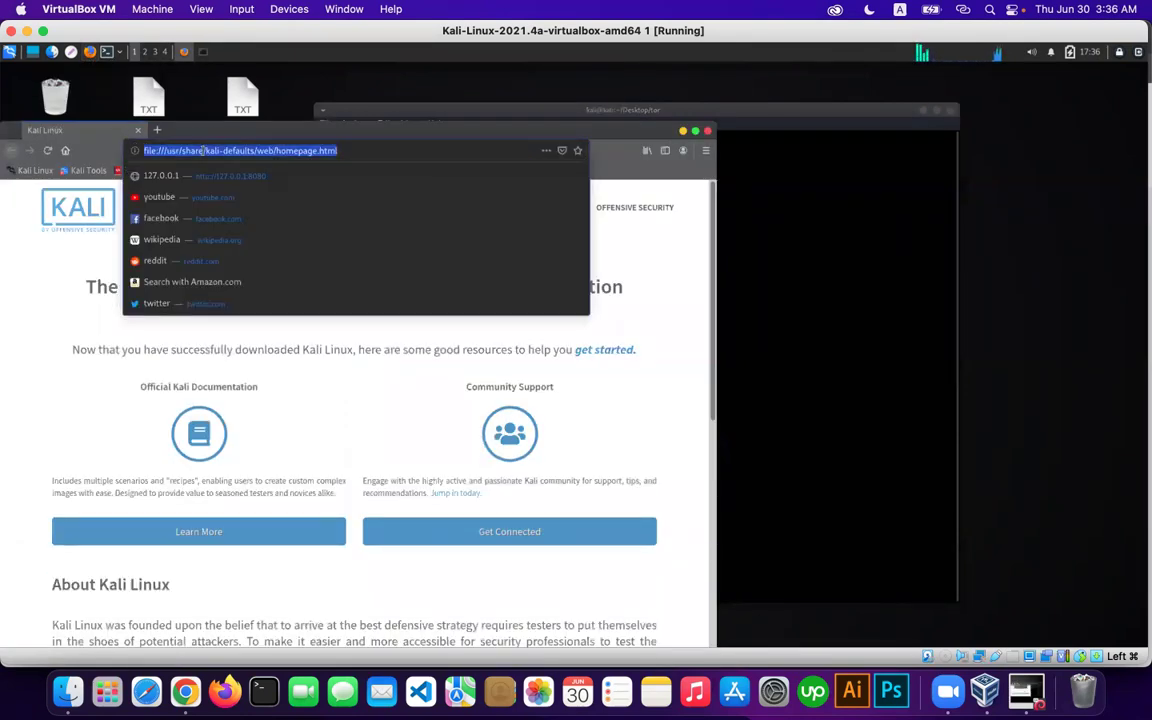
pyautogui.write('127.0.0.1:8080/')
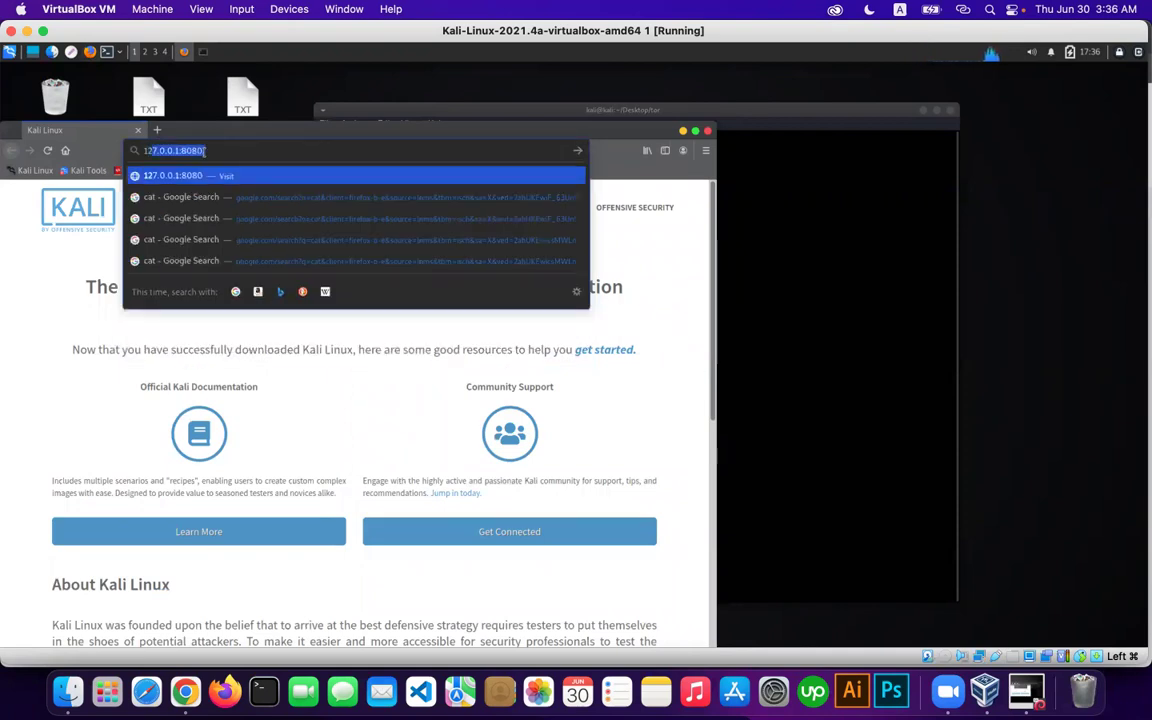
pyautogui.press('Return')
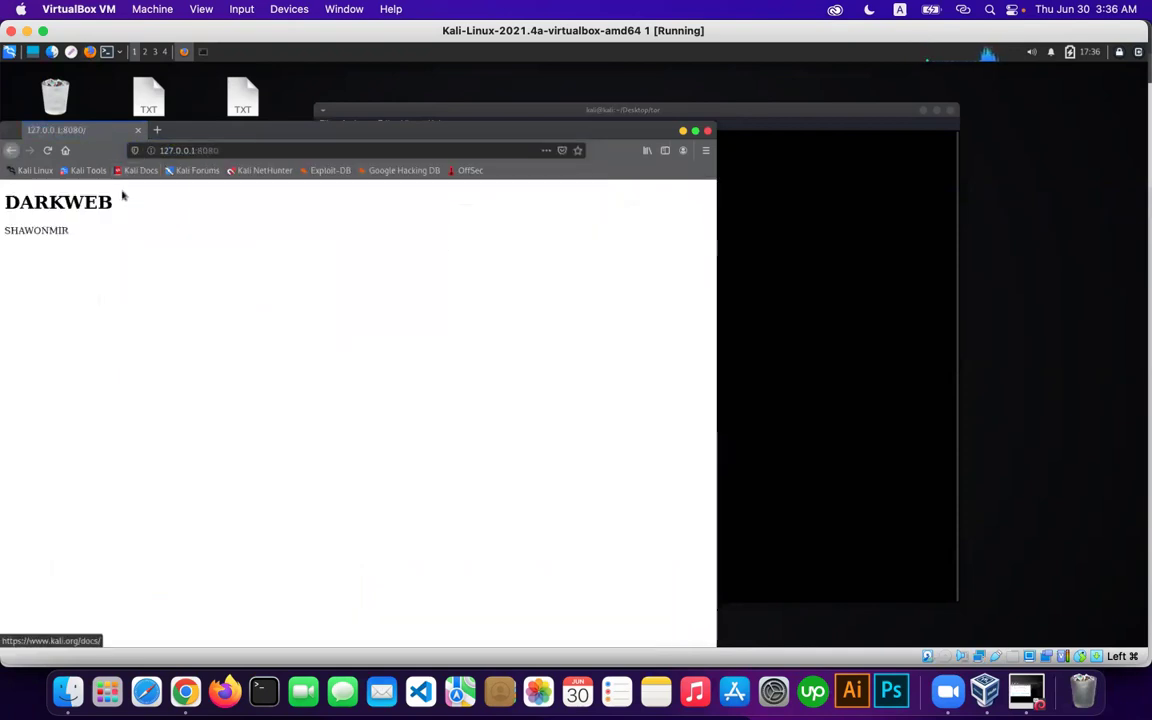
pyautogui.doubleClick(114, 205)
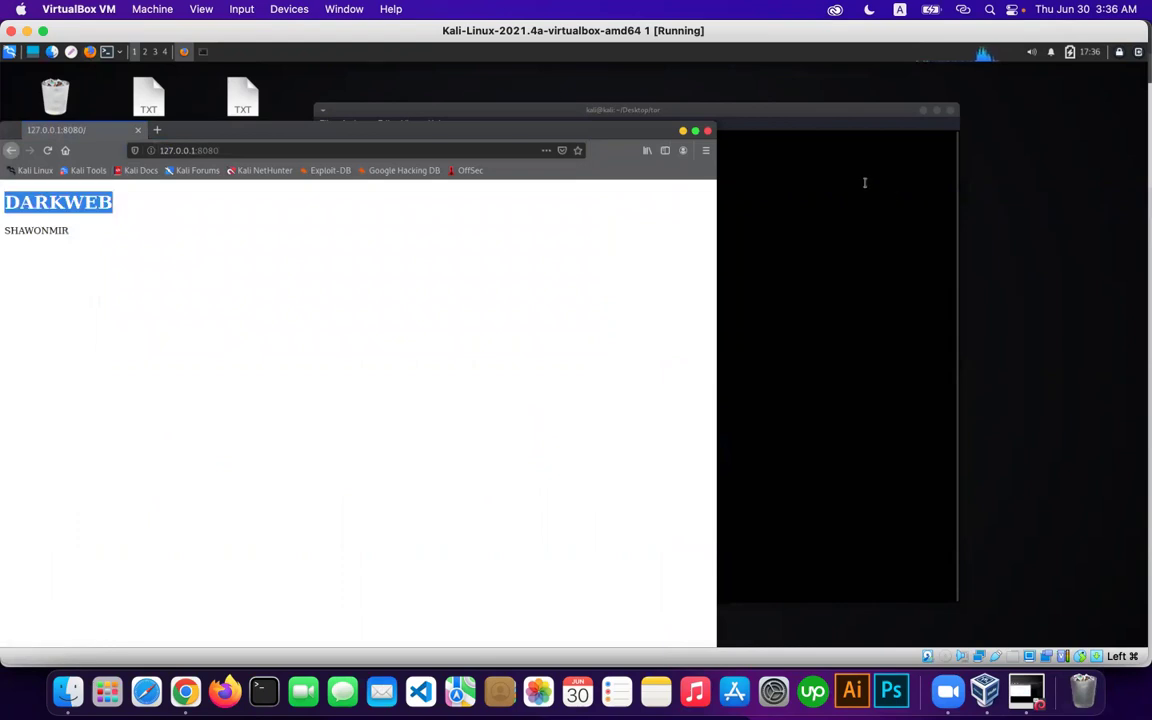
pyautogui.click(708, 131)
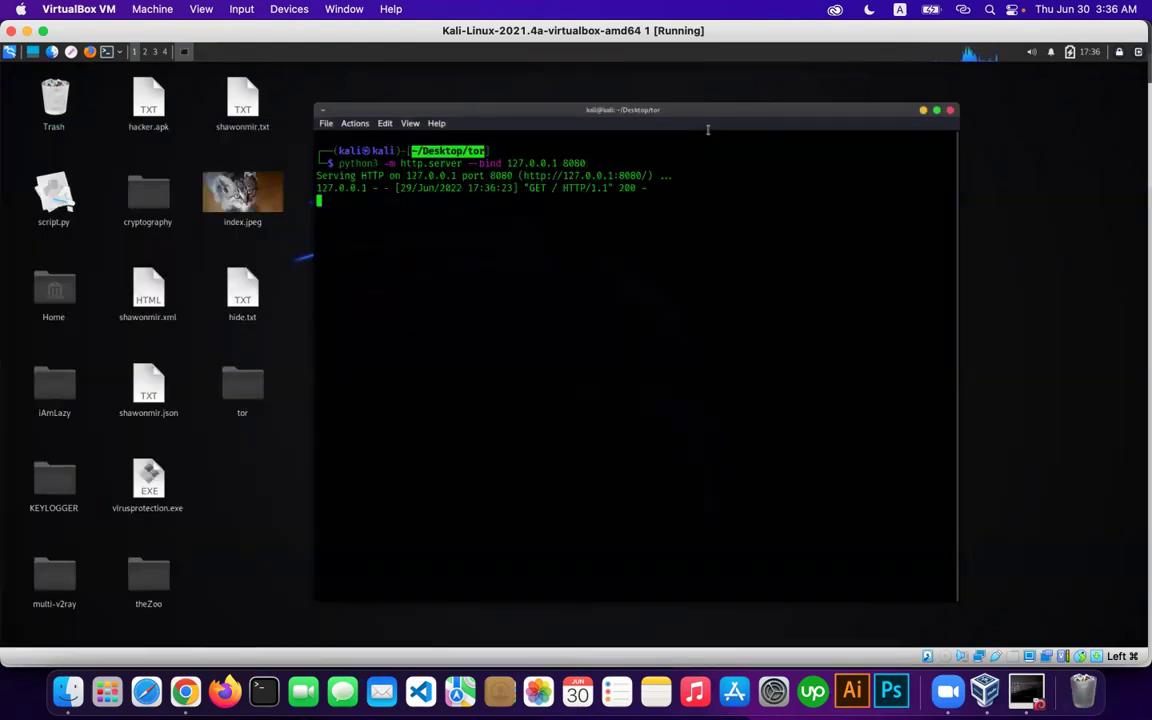
# - Close the server terminal, open a new terminal in ~/Desktop, and enlarge its text
pyautogui.hotkey('alt', 'F4')
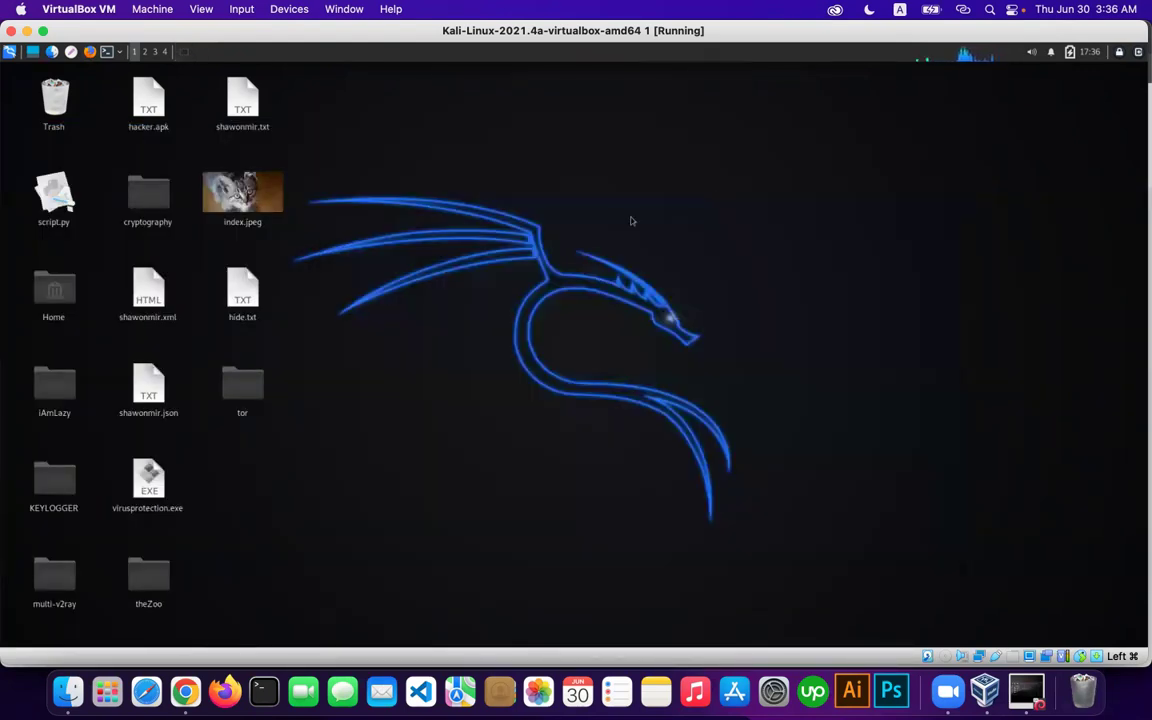
pyautogui.rightClick(546, 237)
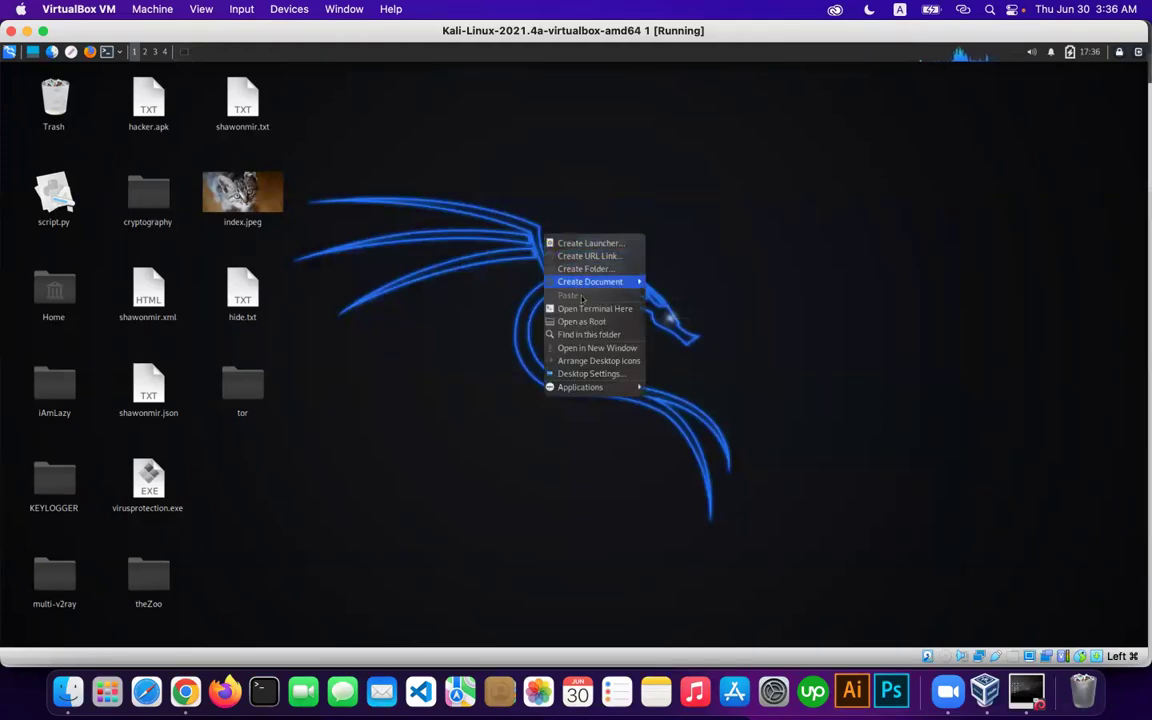
pyautogui.click(560, 308)
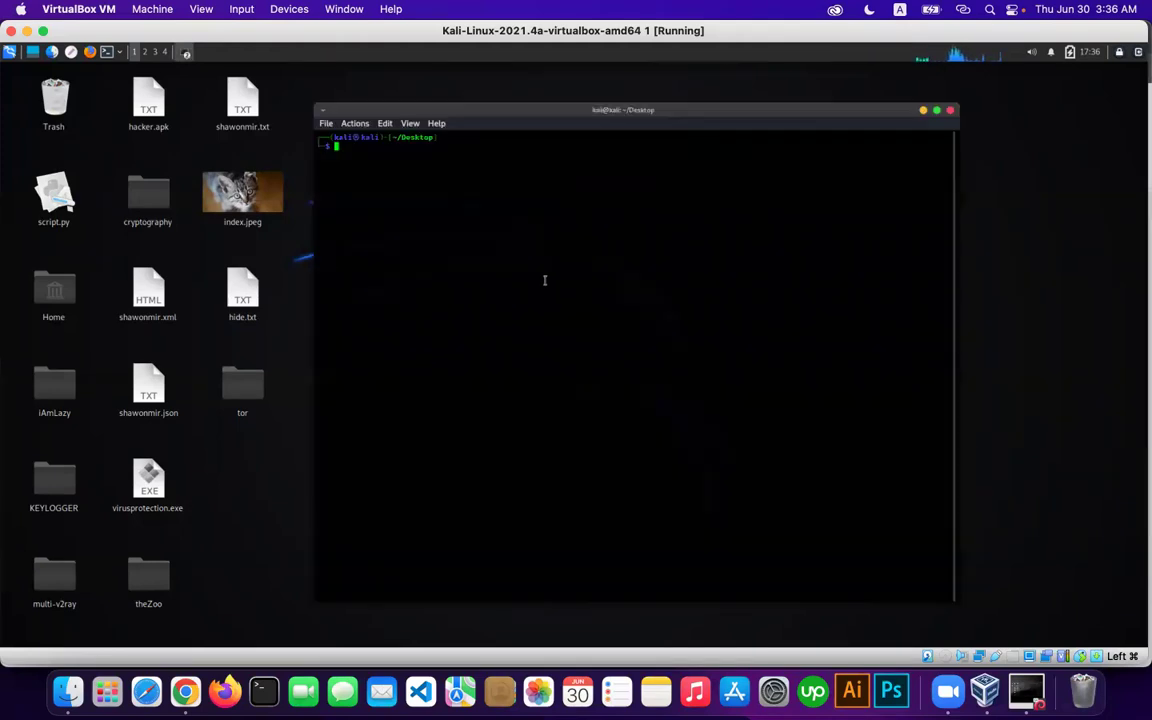
pyautogui.hotkey('ctrl', '+')
pyautogui.hotkey('ctrl', '+')
pyautogui.hotkey('ctrl', '+')
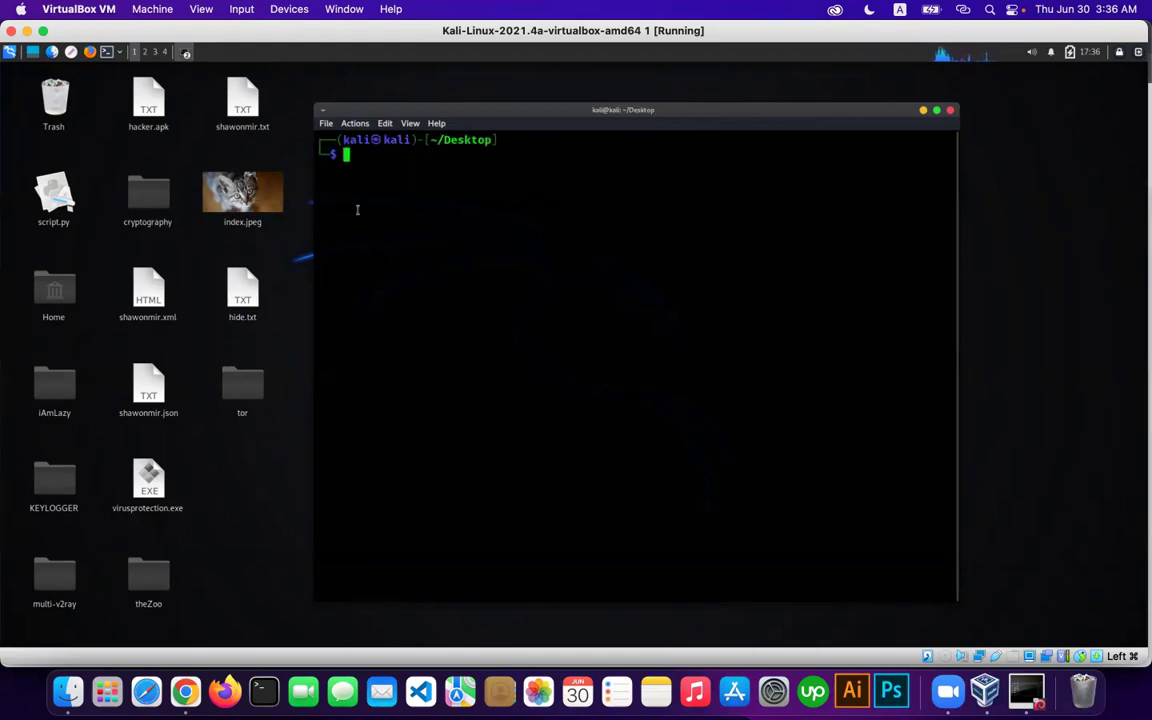
pyautogui.click(185, 690)
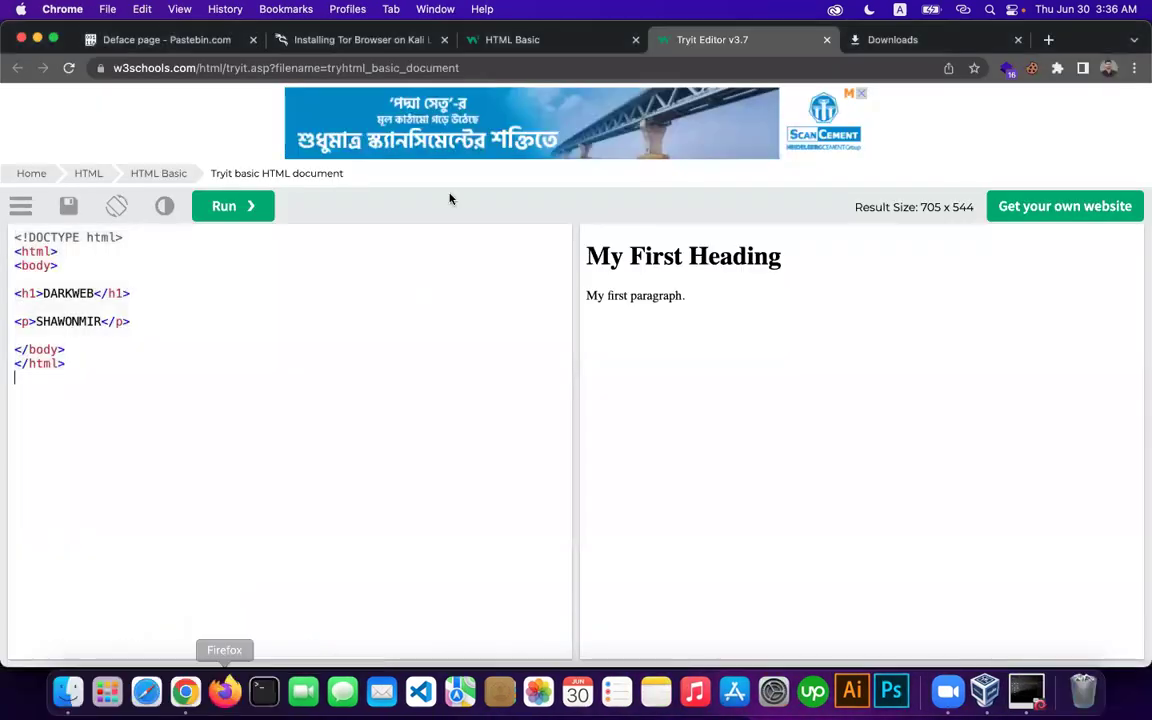
# - Copy the sudo apt install tor torbrowser-launcher command from the Kali docs into the terminal
pyautogui.click(400, 39)
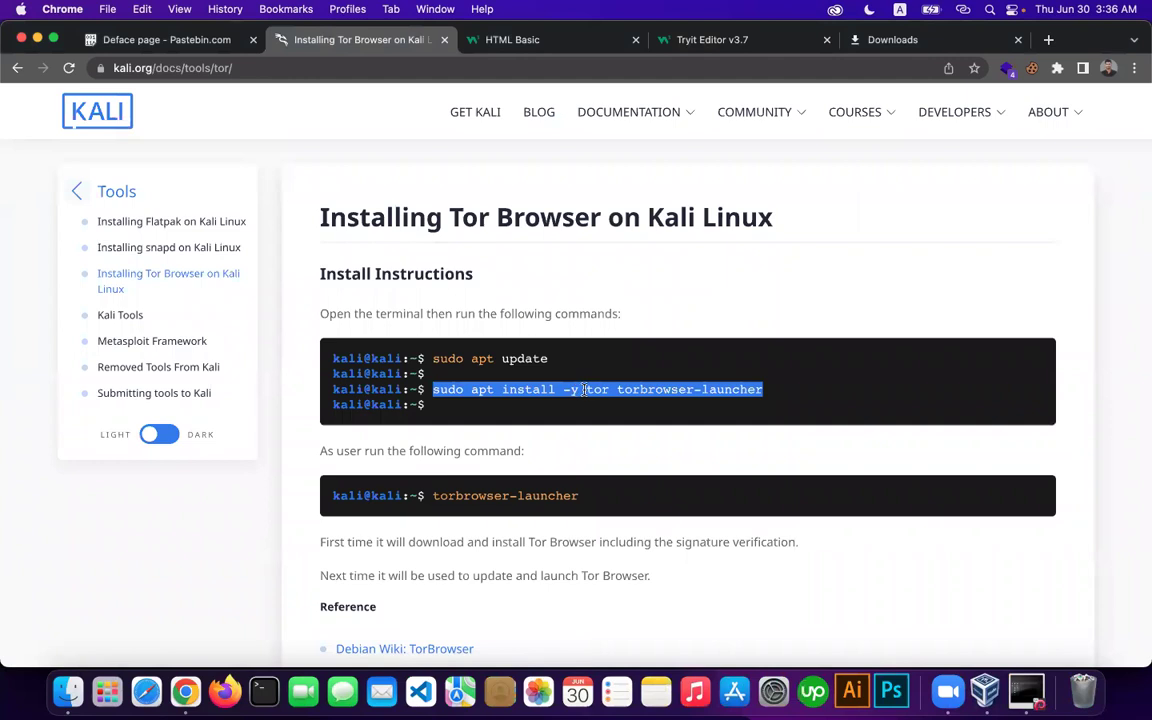
pyautogui.rightClick(651, 393)
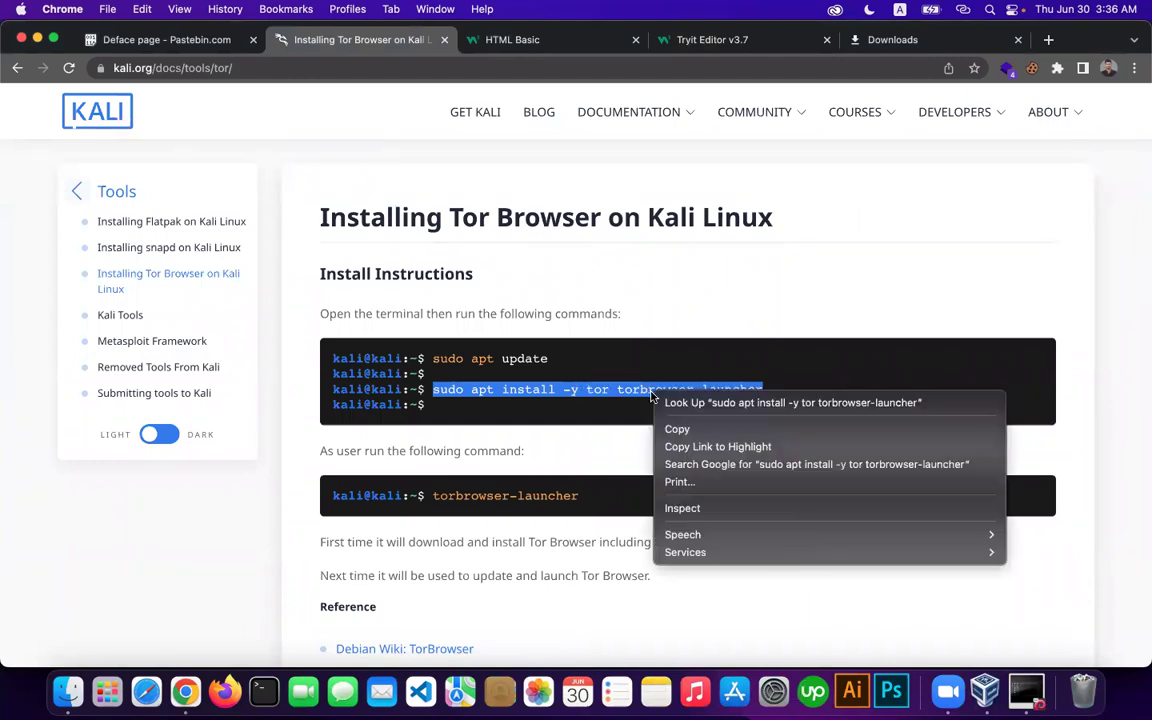
pyautogui.click(670, 430)
pyautogui.click(1013, 681)
pyautogui.rightClick(442, 142)
pyautogui.click(472, 171)
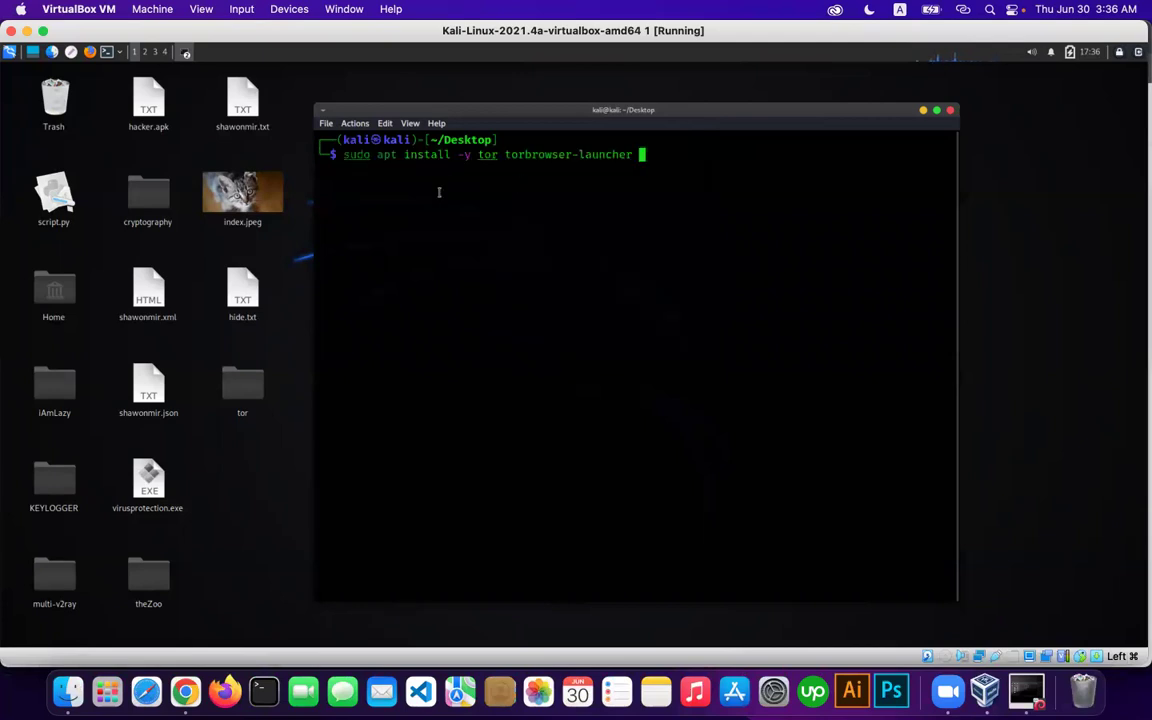
# - Run the install command with the sudo password; tor and torbrowser-launcher are already newest
pyautogui.press('Return')
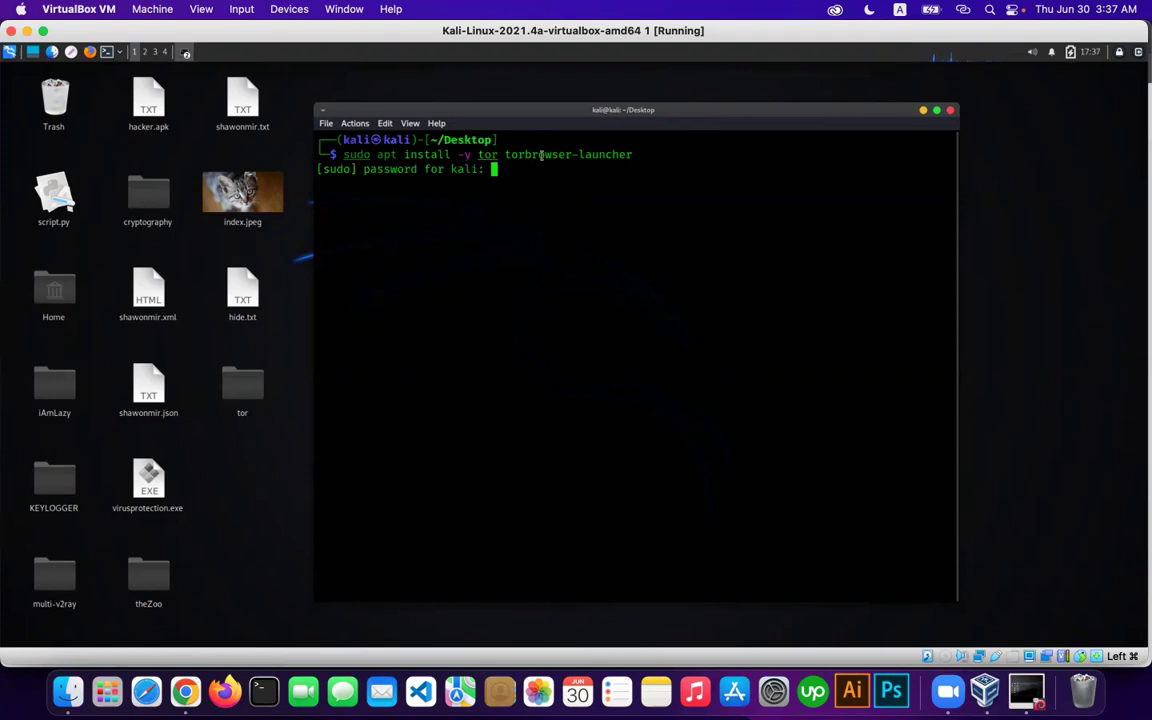
pyautogui.press('Return')
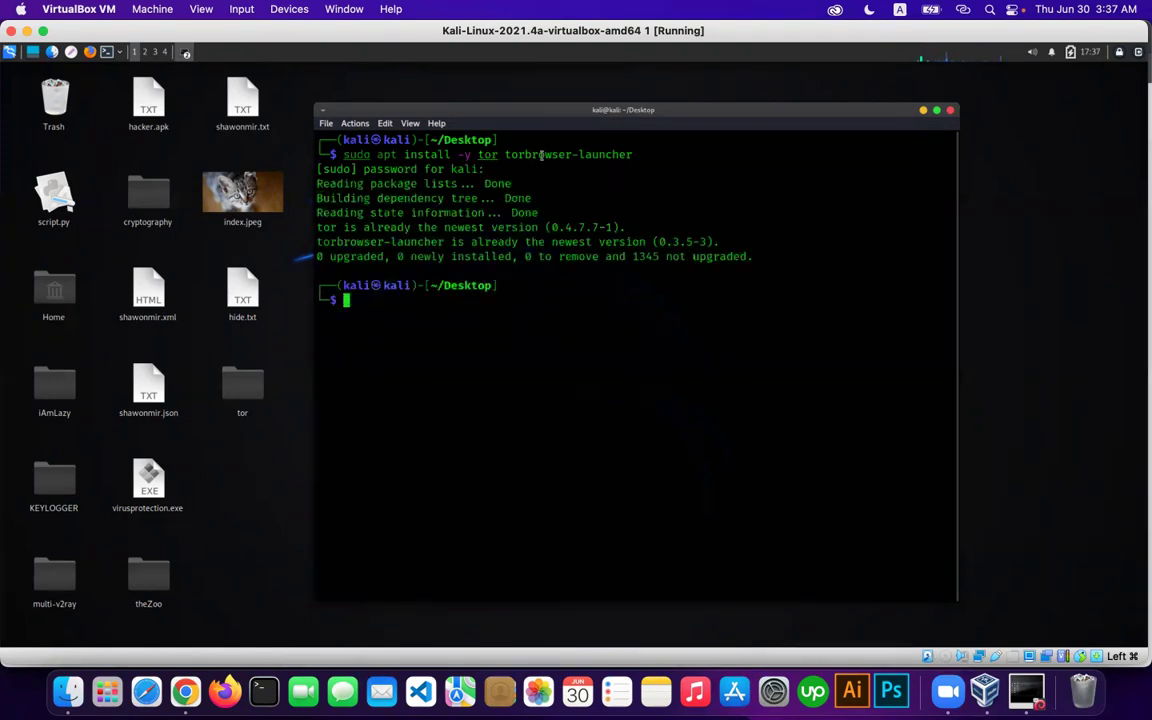
pyautogui.tripleClick(399, 212)
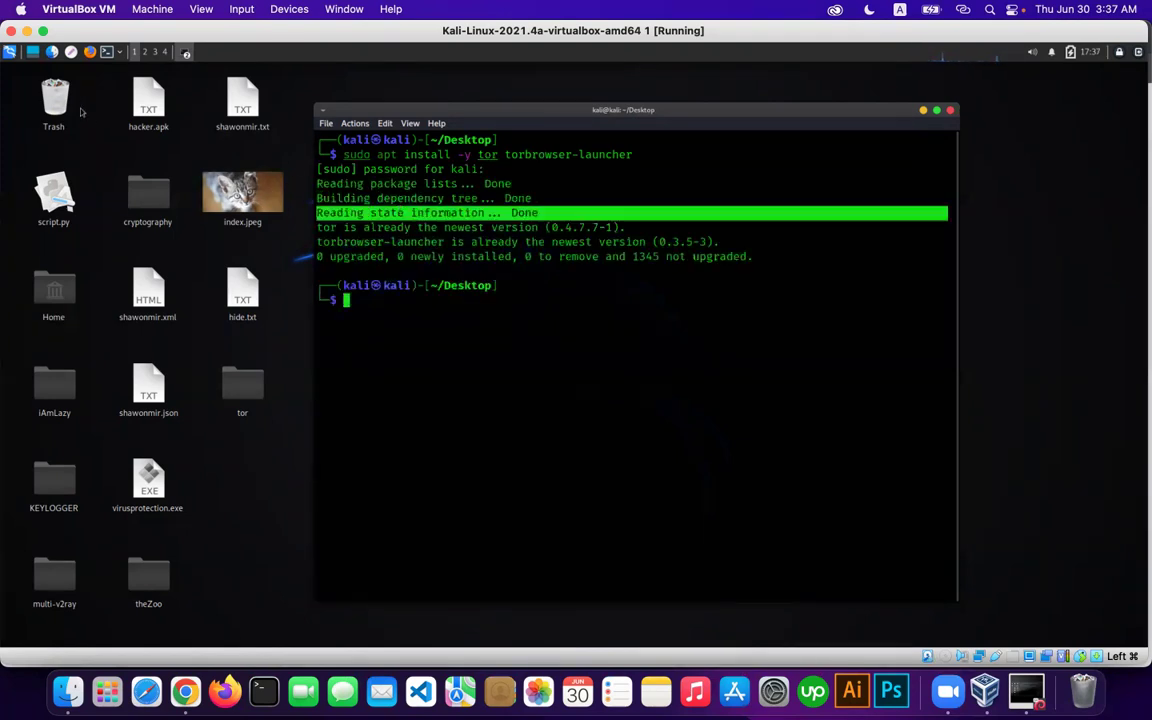
pyautogui.click(9, 52)
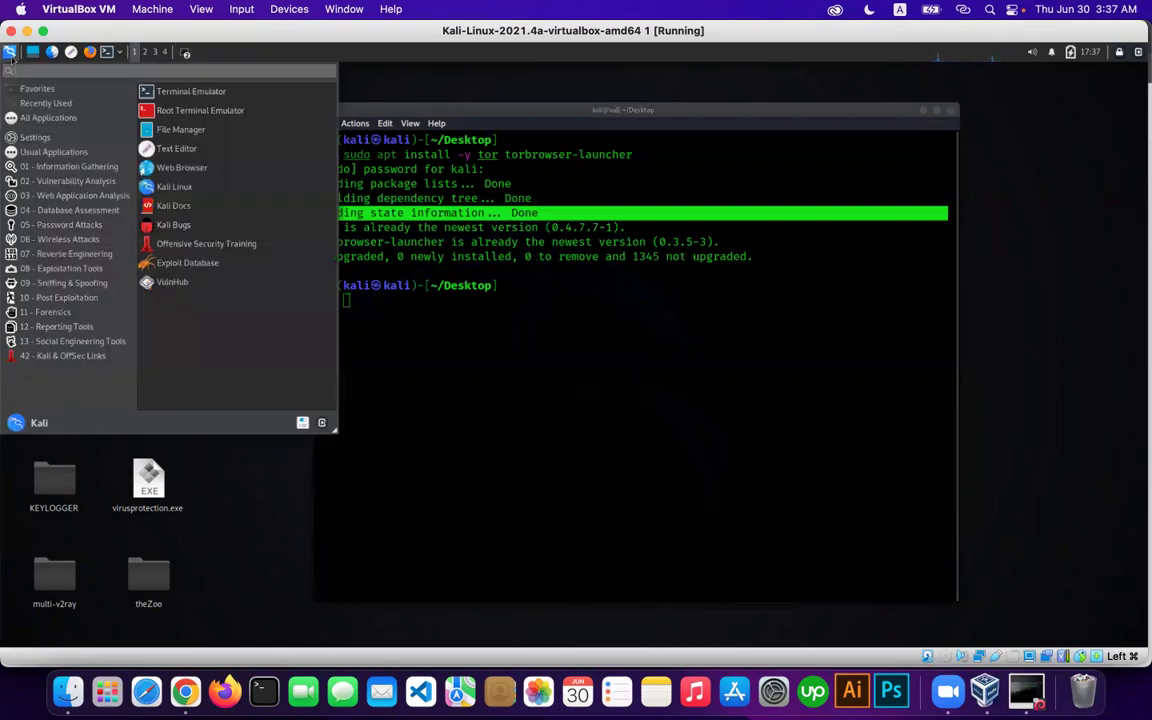
# - Find Tor Browser Launcher Settings via the 'tor' menu search and save its settings
pyautogui.click(46, 117)
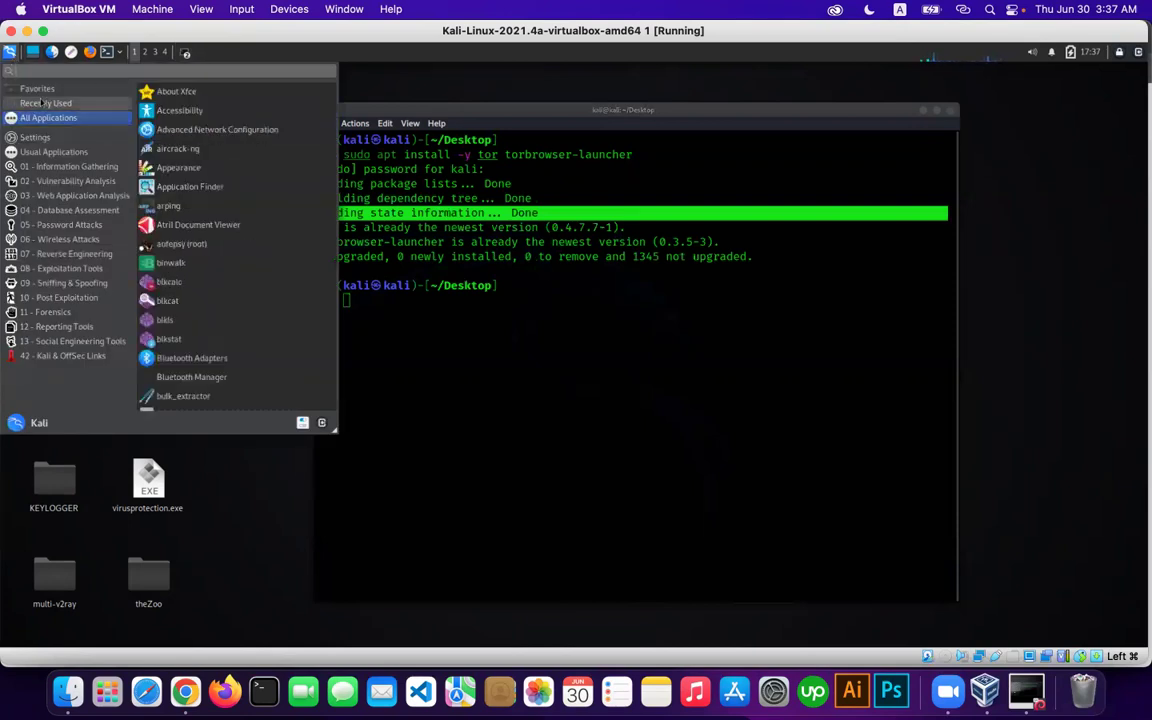
pyautogui.write('tor')
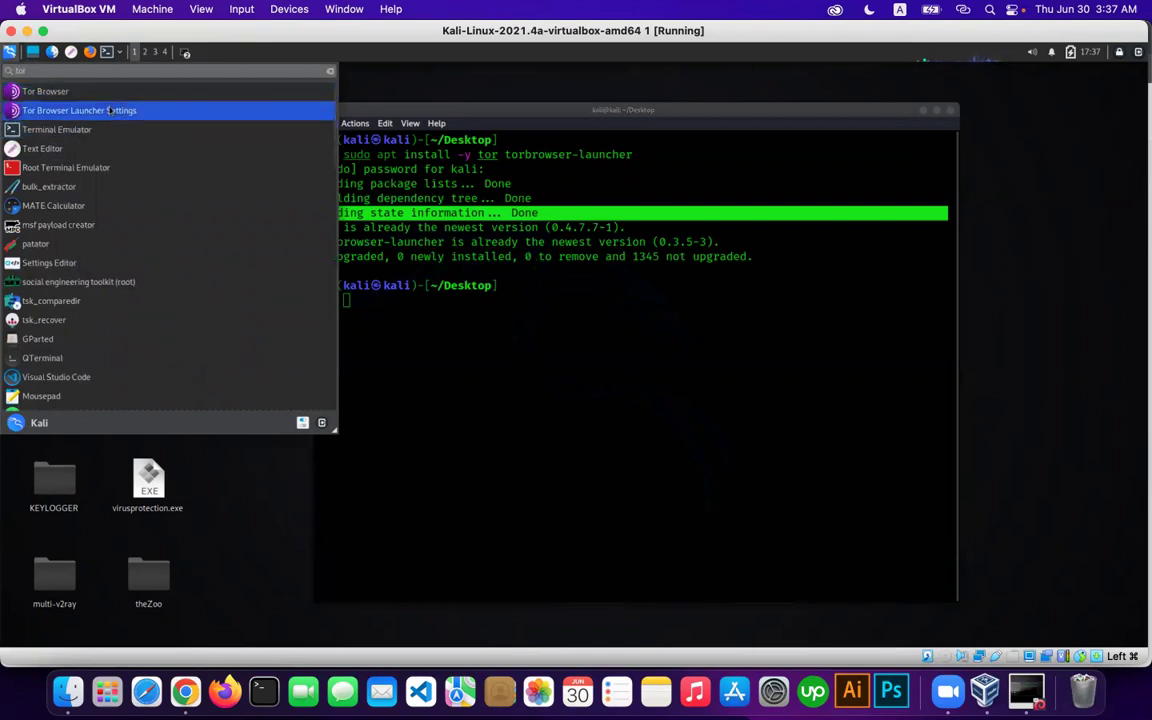
pyautogui.rightClick(110, 111)
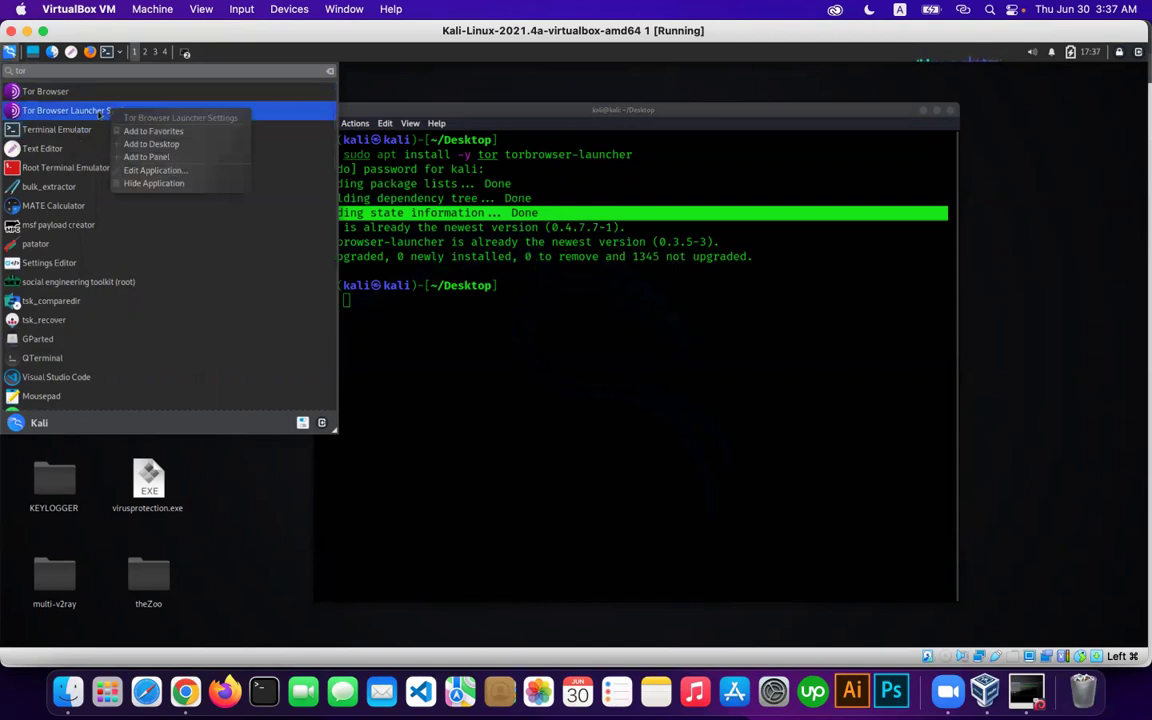
pyautogui.press('Escape')
pyautogui.press('Escape')
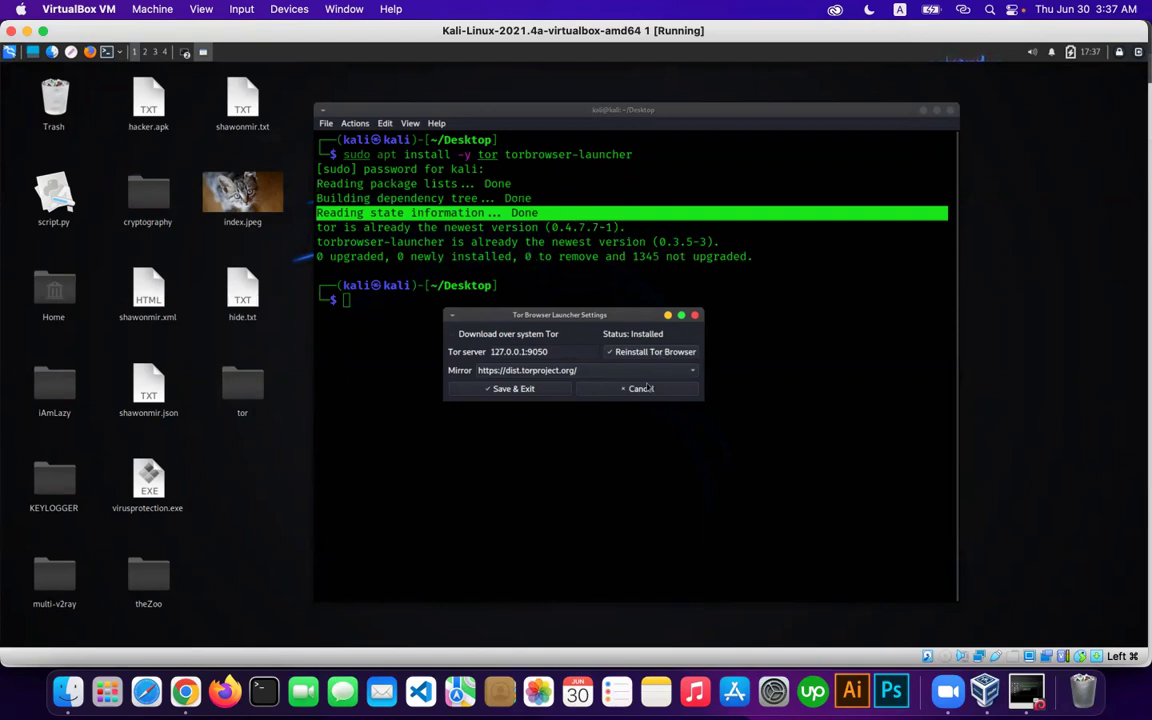
pyautogui.click(534, 390)
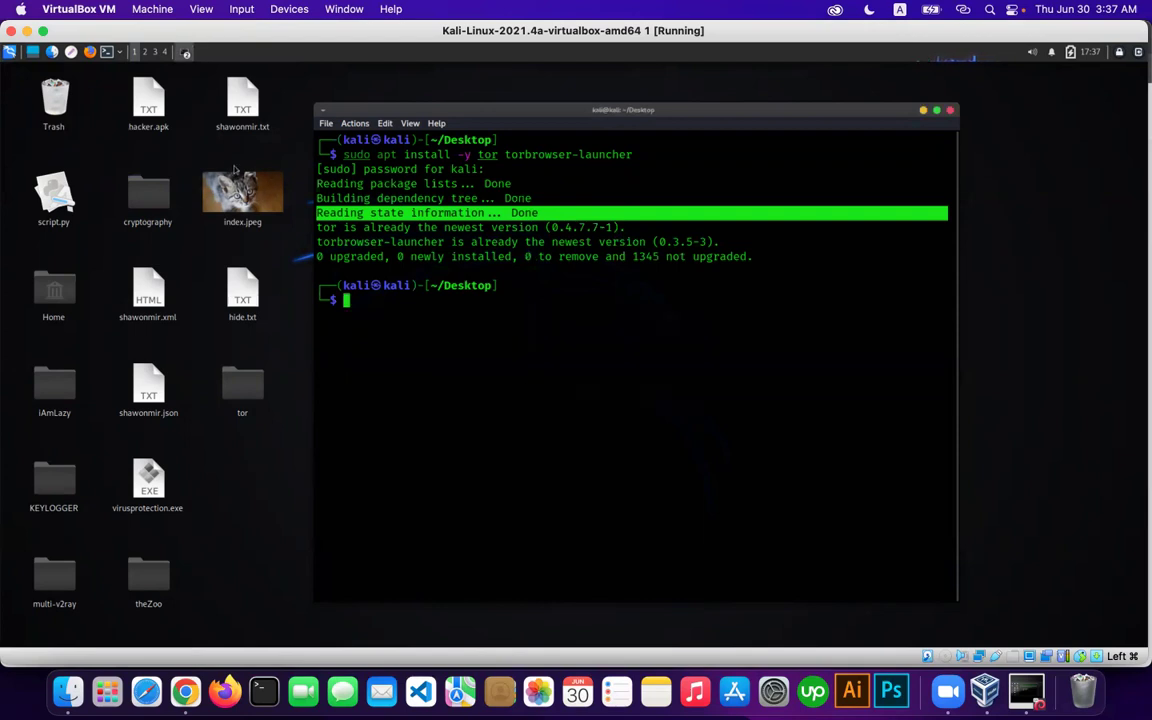
# - Dismiss a second 'tor' menu search and clear the terminal screen
pyautogui.click(9, 51)
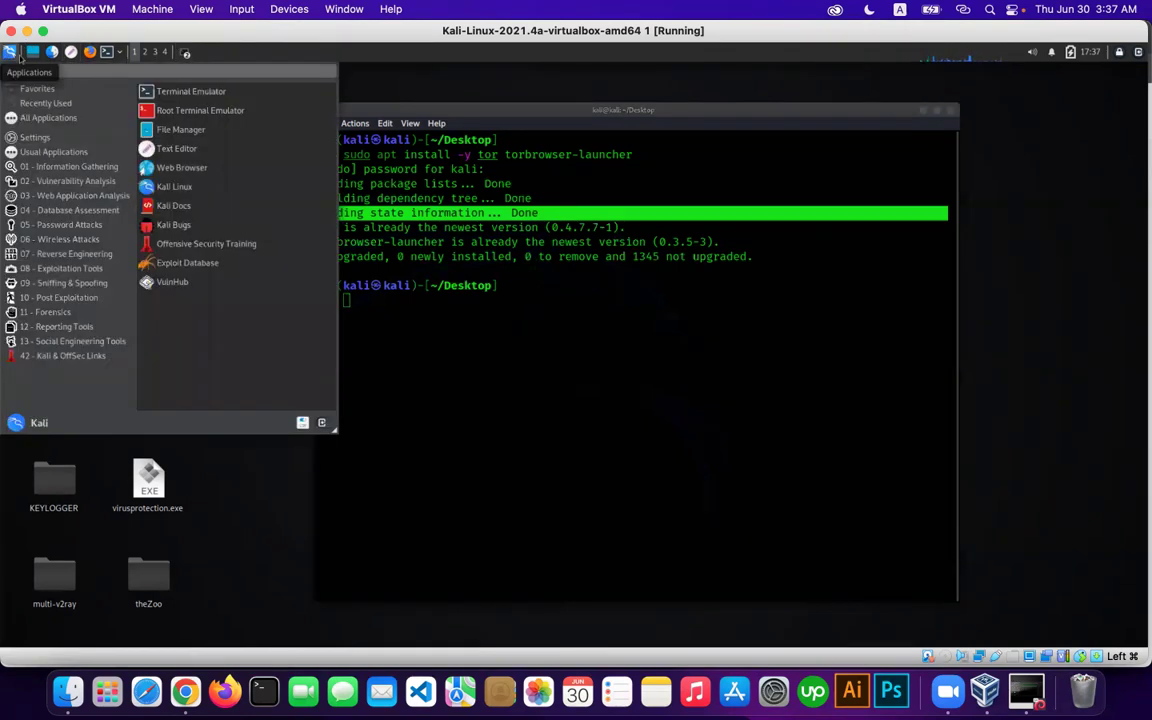
pyautogui.write('tor')
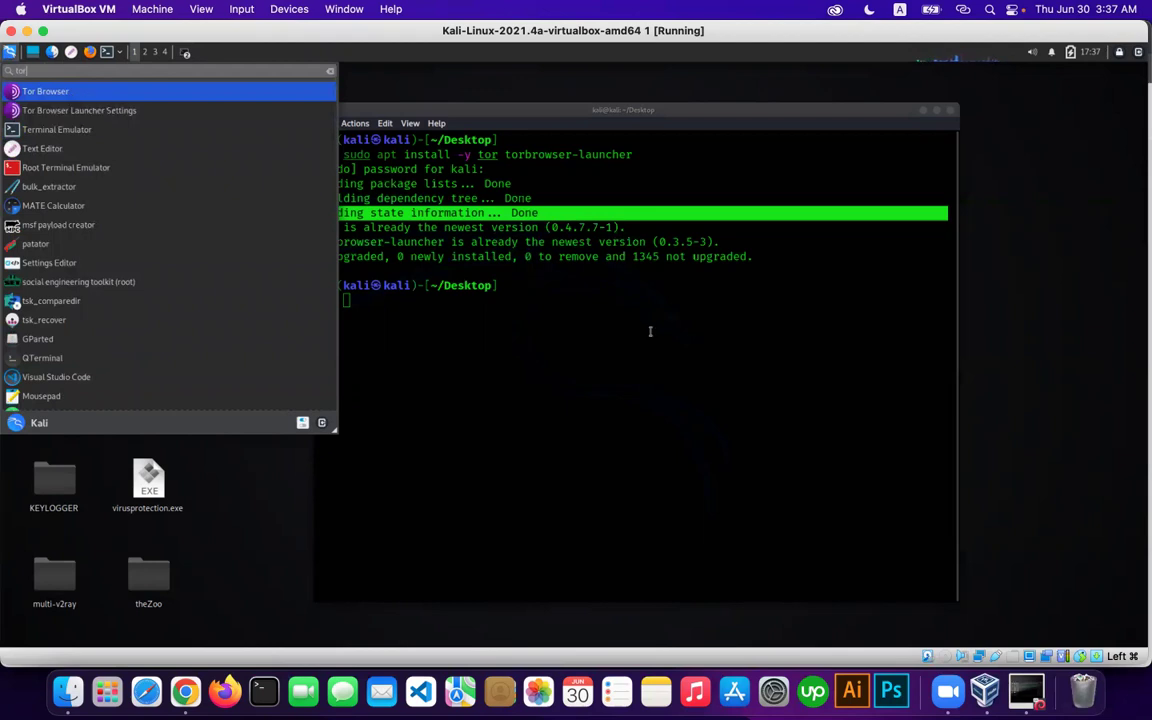
pyautogui.press('Return')
pyautogui.write('clear')
pyautogui.press('Return')
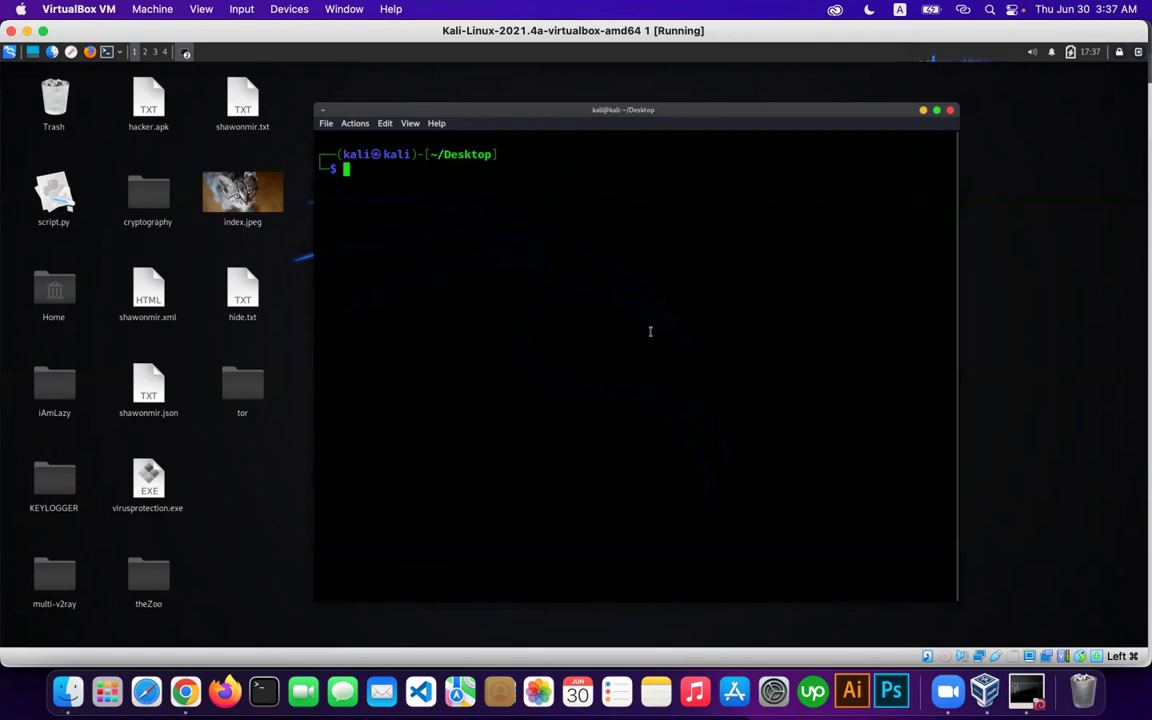
# - Run whereis tor and highlight the /usr/bin/tor, /usr/sbin/tor and /etc/tor paths
pyautogui.write('whereis tor')
pyautogui.press('Return')
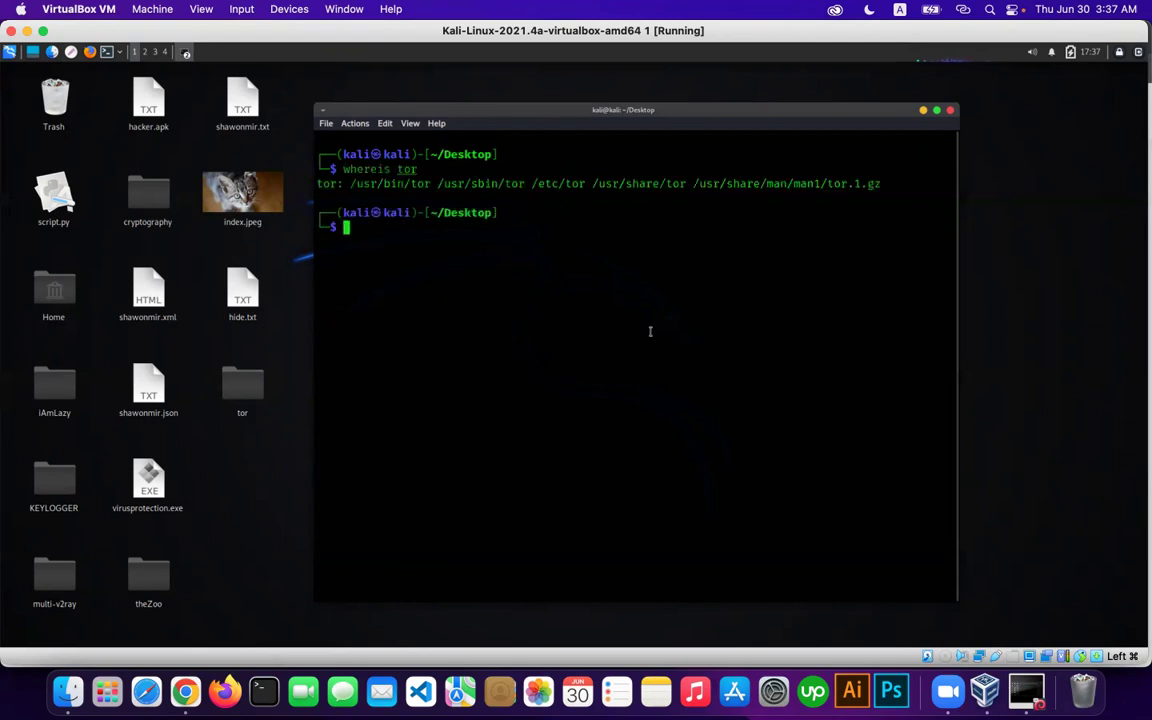
pyautogui.doubleClick(410, 184)
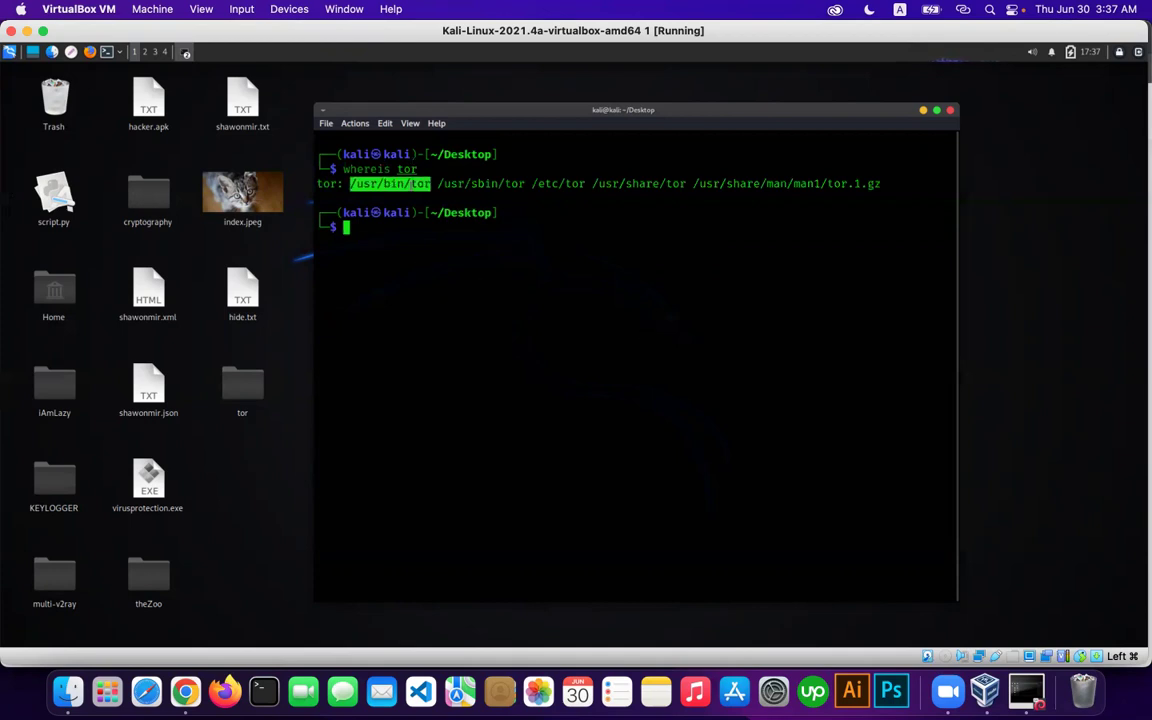
pyautogui.doubleClick(480, 184)
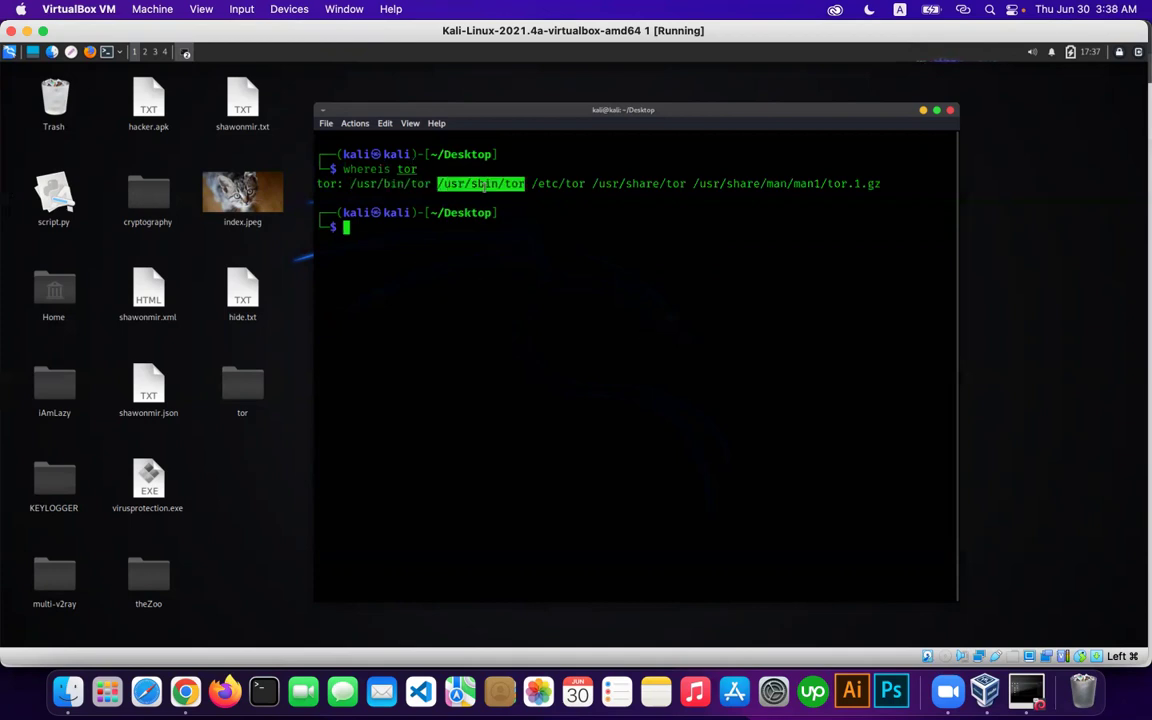
pyautogui.doubleClick(559, 184)
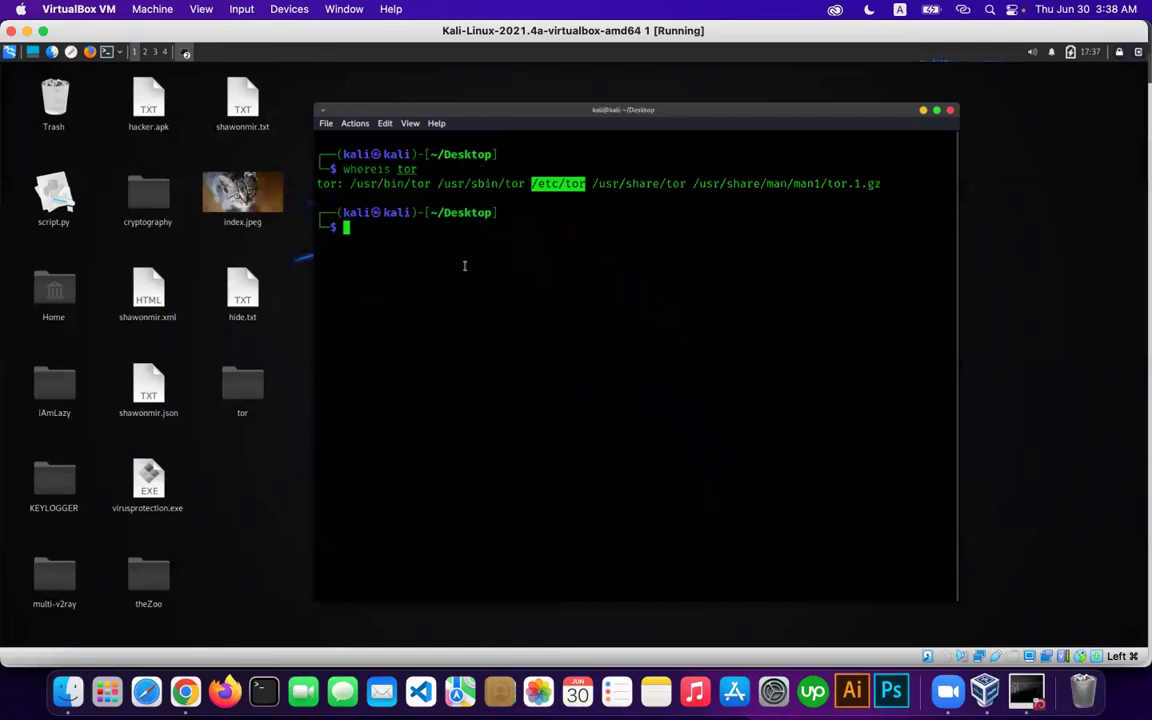
# - Clear the screen and switch to a root shell with sudo su
pyautogui.write('s')
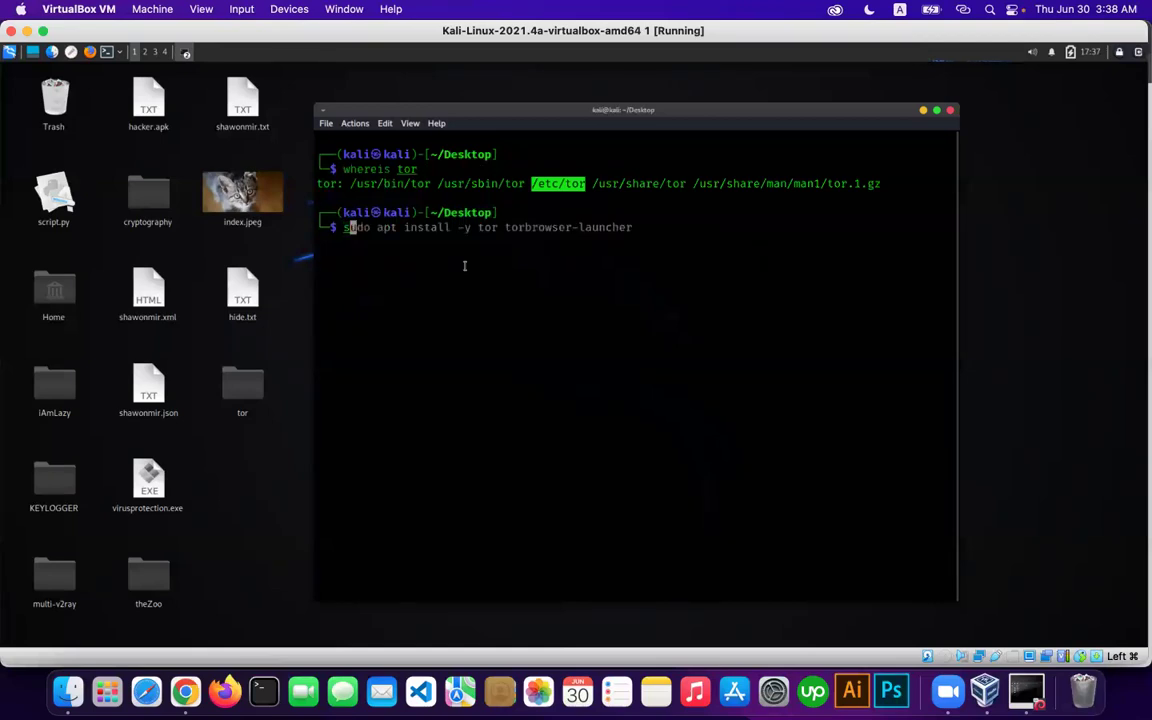
pyautogui.press('BackSpace')
pyautogui.write('clear')
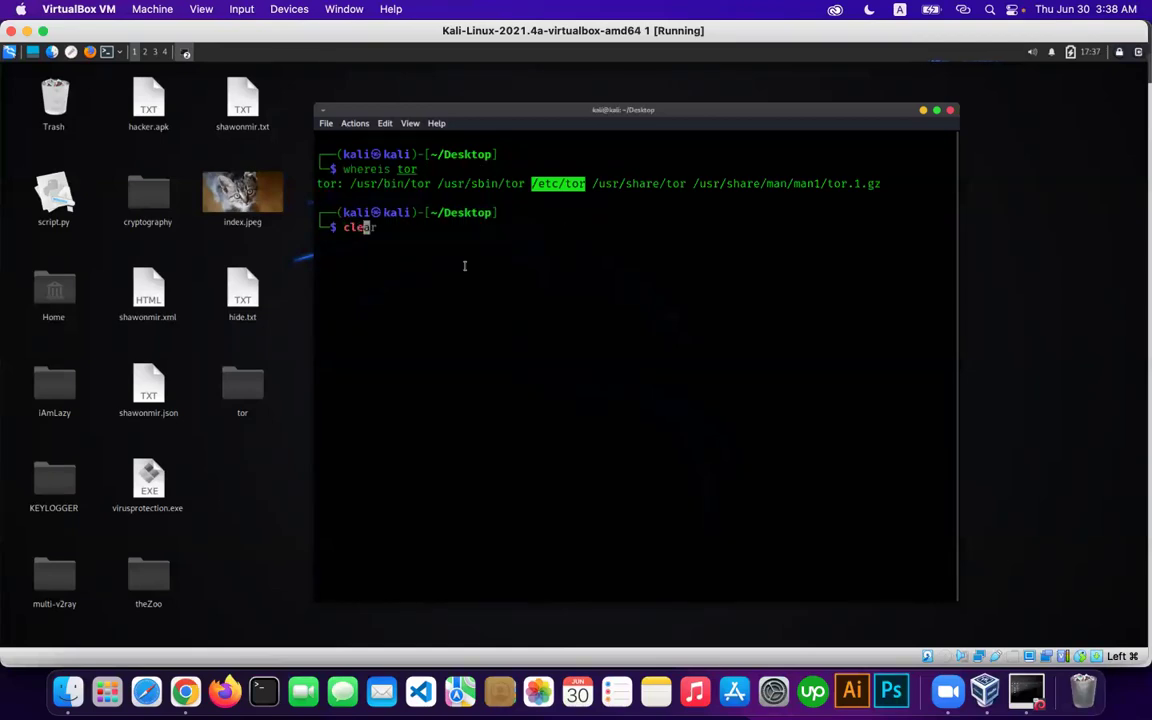
pyautogui.press('Return')
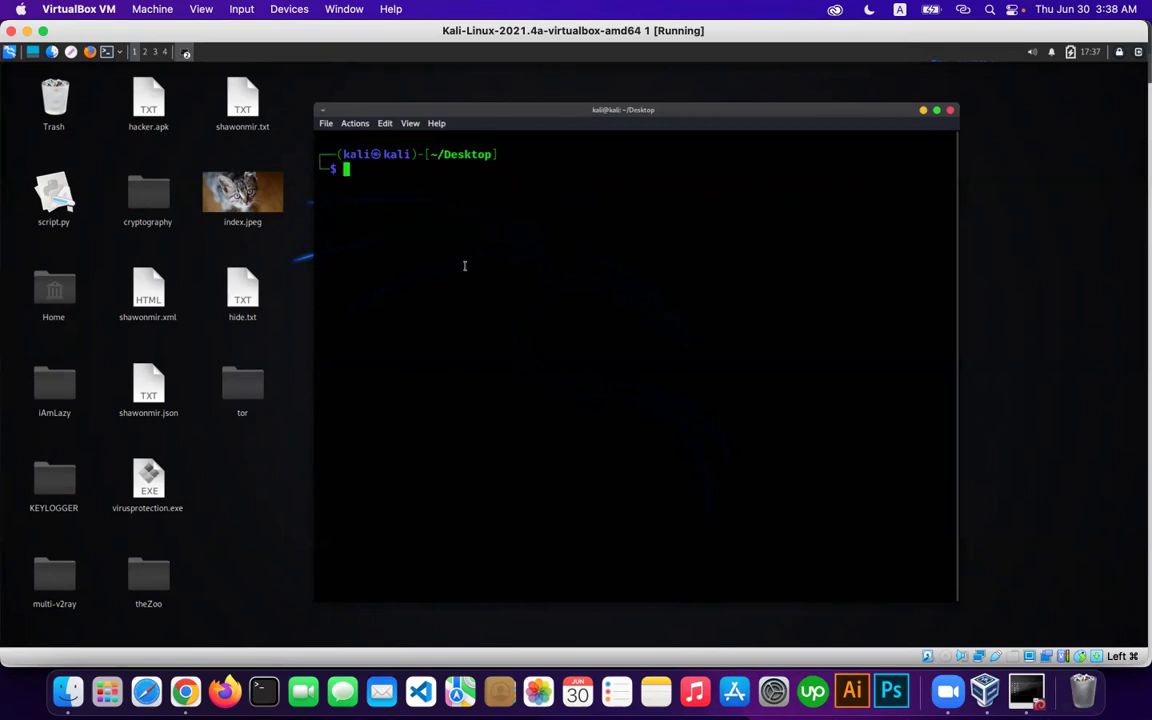
pyautogui.write('sudo su')
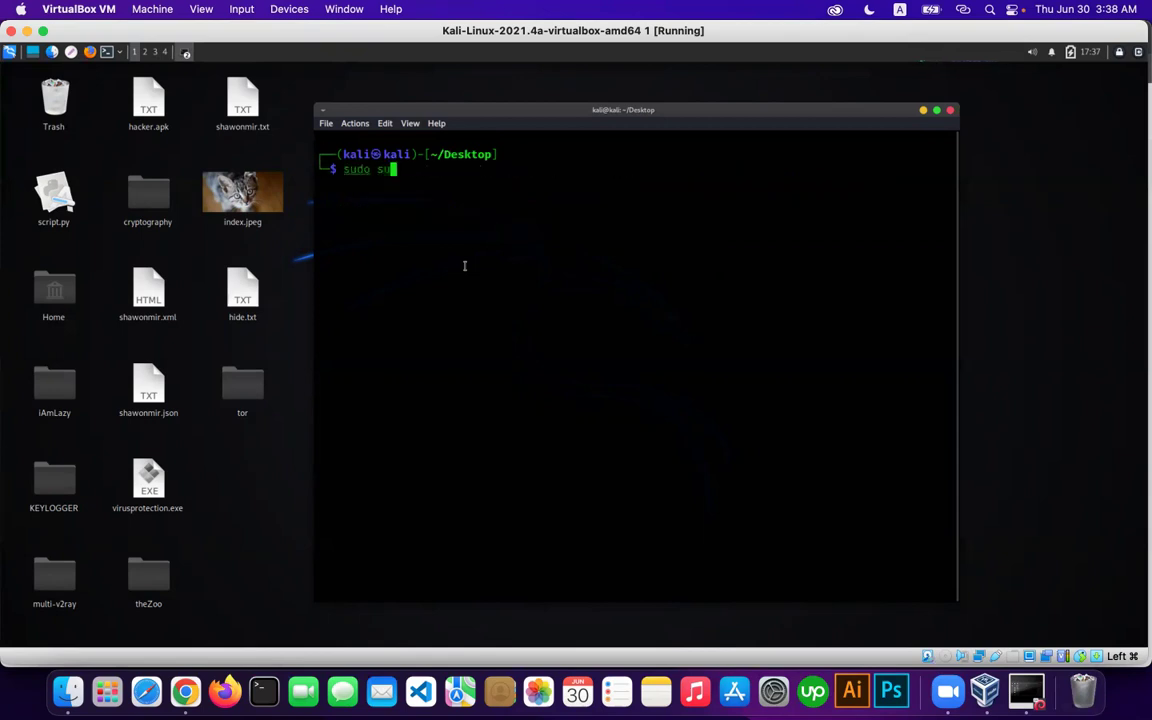
pyautogui.press('Return')
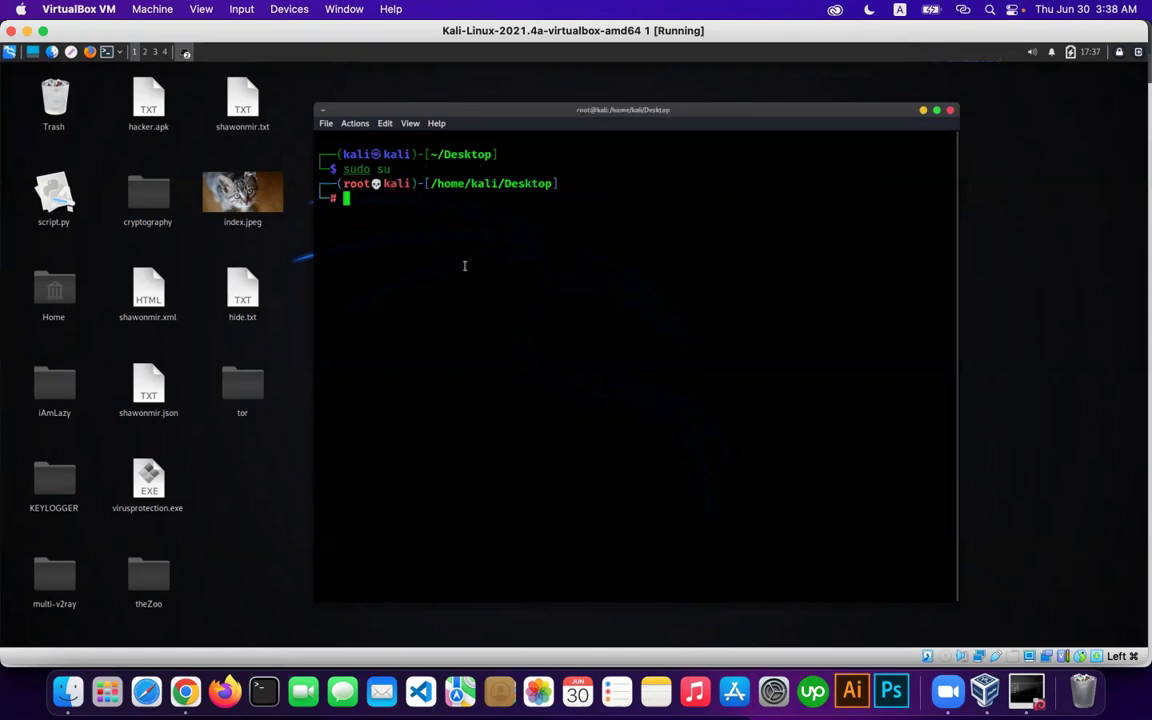
# - Clear the root terminal, change into /etc/tor and list its files
pyautogui.write('clear')
pyautogui.press('Return')
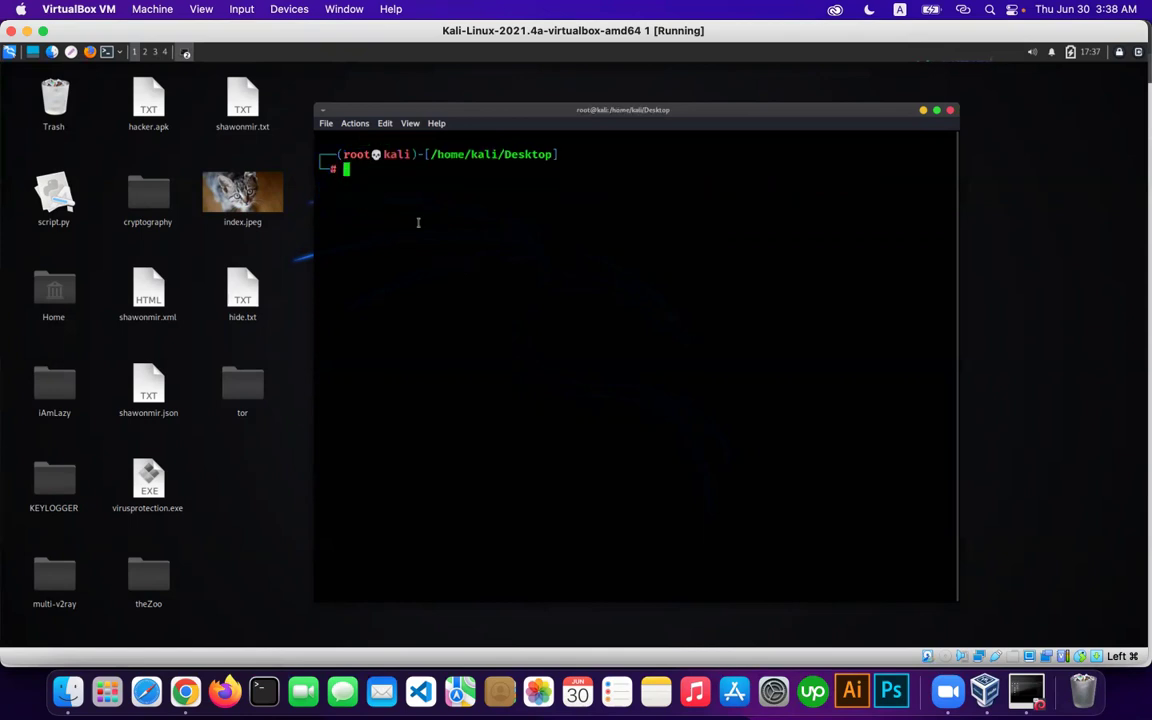
pyautogui.write('cd /etc/tor')
pyautogui.press('Return')
pyautogui.write('ls')
pyautogui.press('Return')
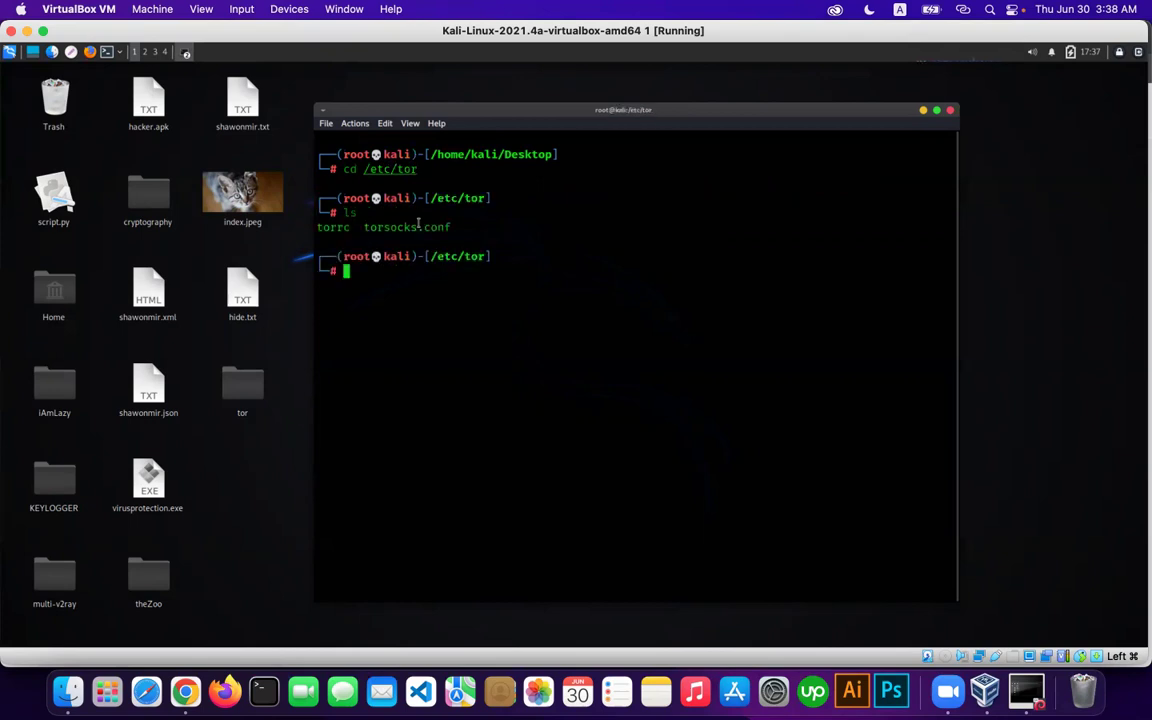
# - Highlight torrc and torsocks.conf, then enter vim tor and list the name completions
pyautogui.doubleClick(333, 227)
pyautogui.doubleClick(391, 227)
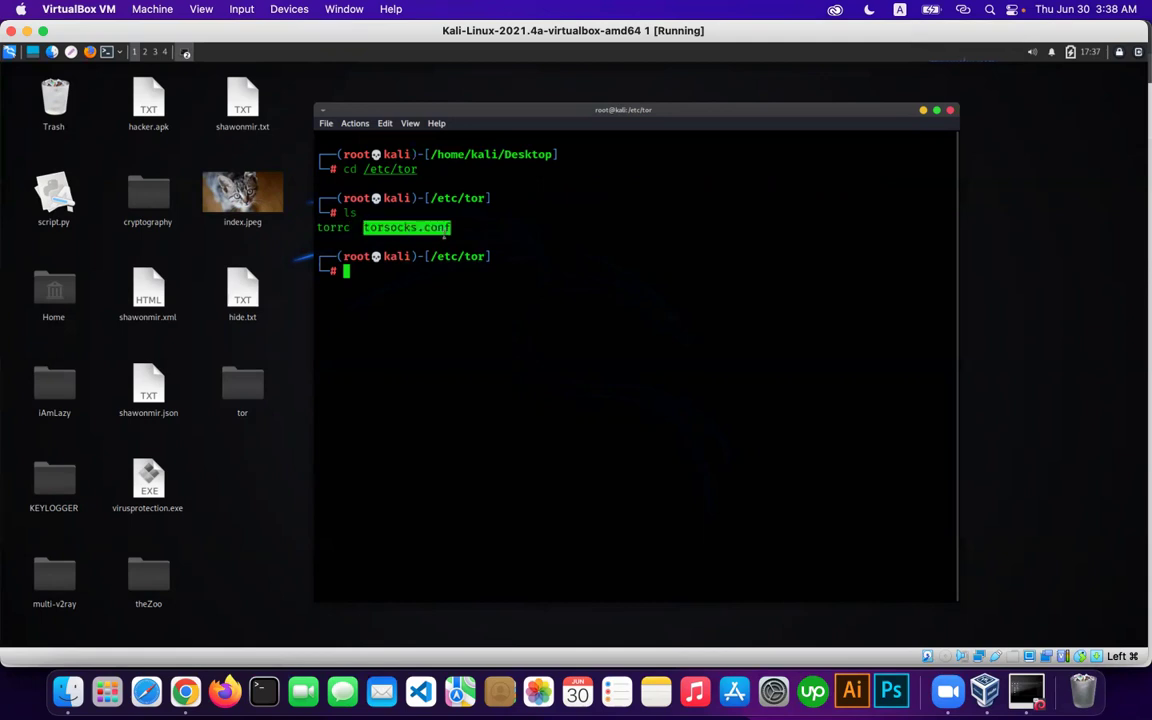
pyautogui.click(373, 310)
pyautogui.write('vim tor')
pyautogui.press('Tab')
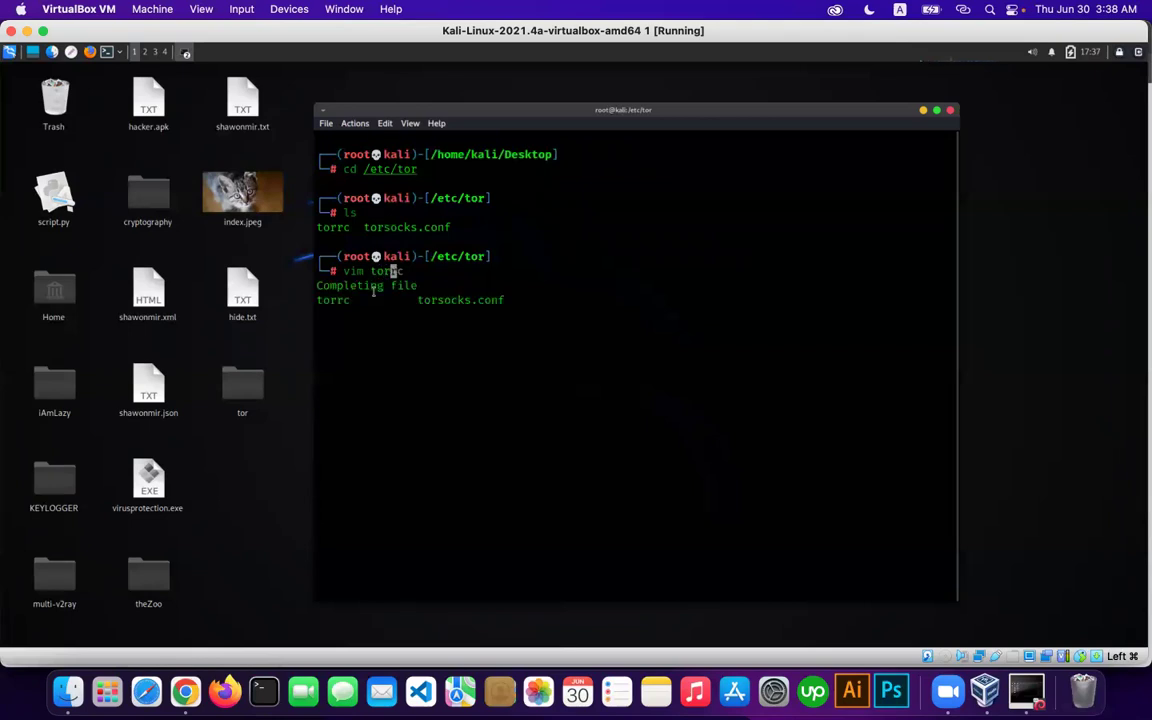
# - Open torrc in vim and set HiddenServicePort to forward port 80 to 127.0.0.1:8080
pyautogui.press('Tab')
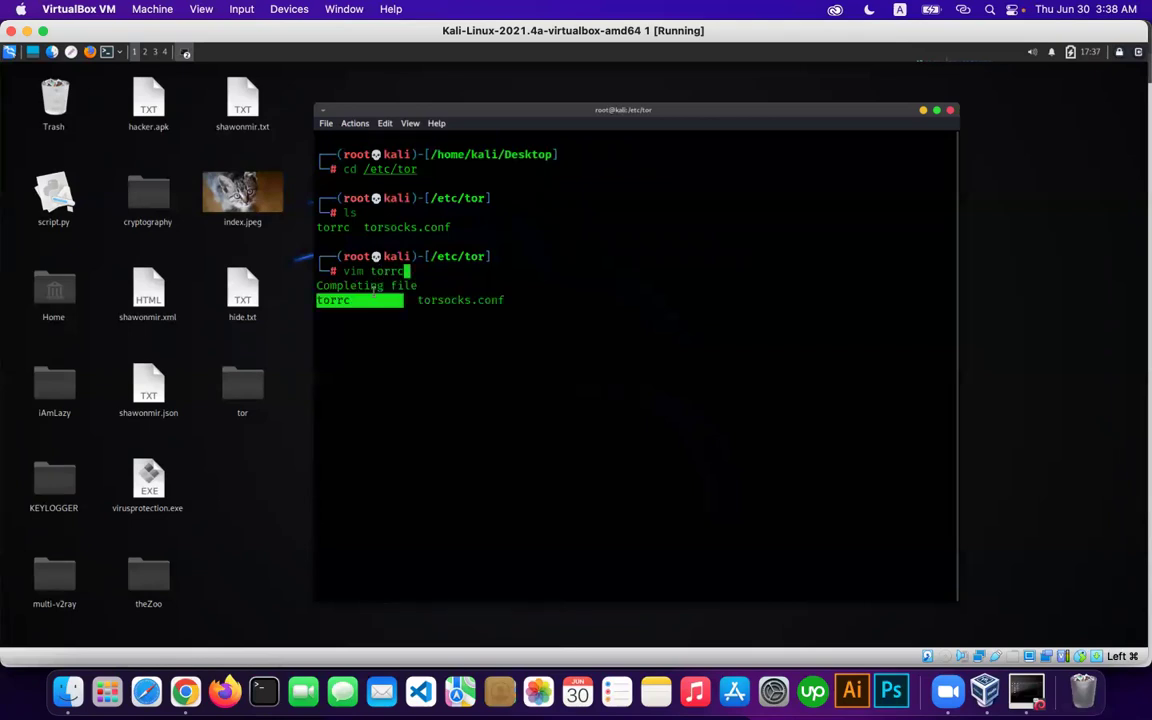
pyautogui.press('Return')
pyautogui.press('Return')
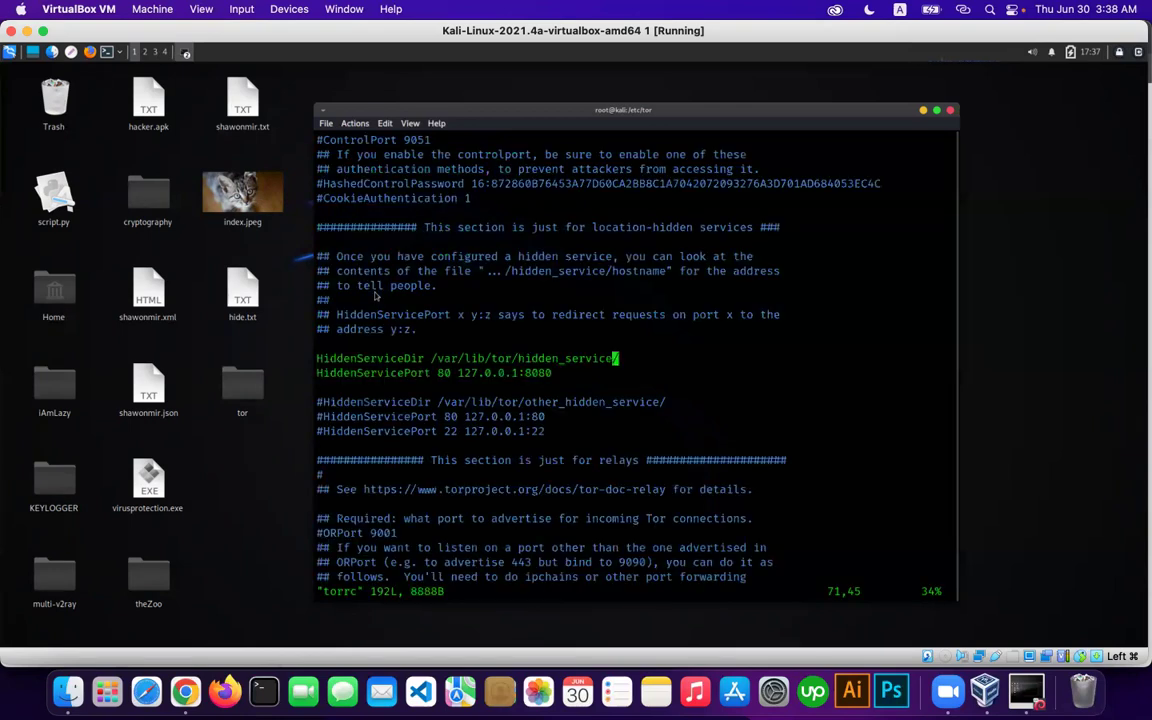
pyautogui.scroll(1, 399, 242)
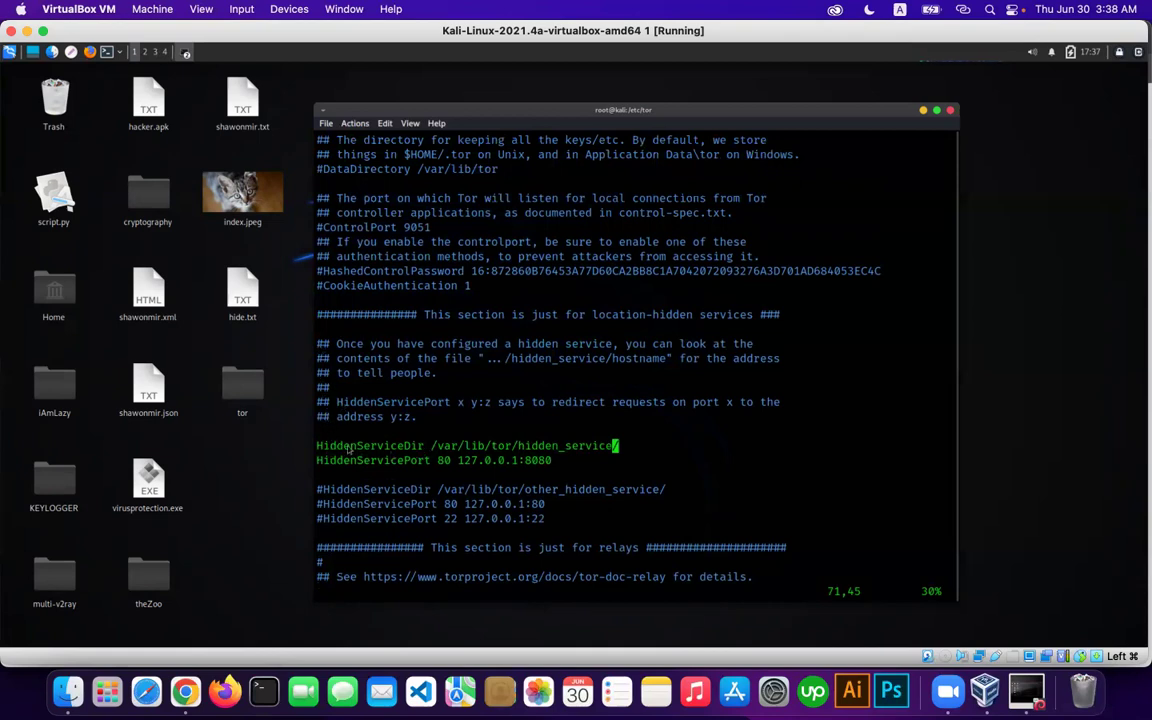
pyautogui.press('i')
pyautogui.press('Down')
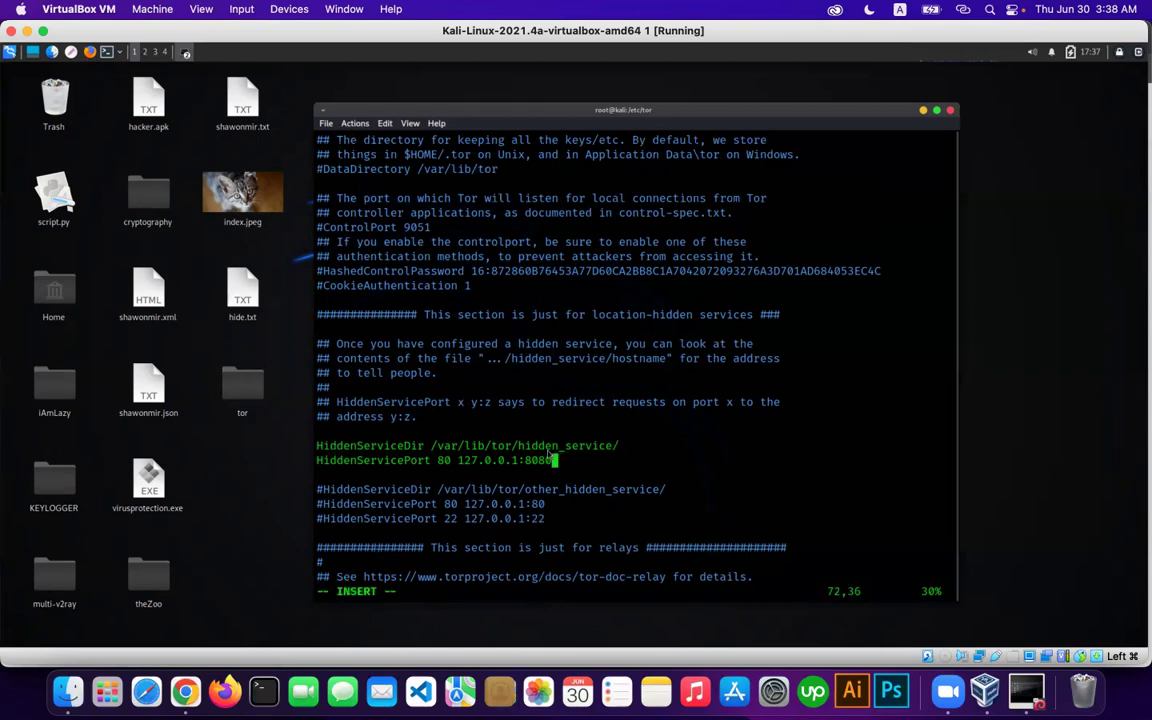
pyautogui.press('BackSpace')
pyautogui.press('BackSpace')
pyautogui.write('80')
pyautogui.press('Escape')
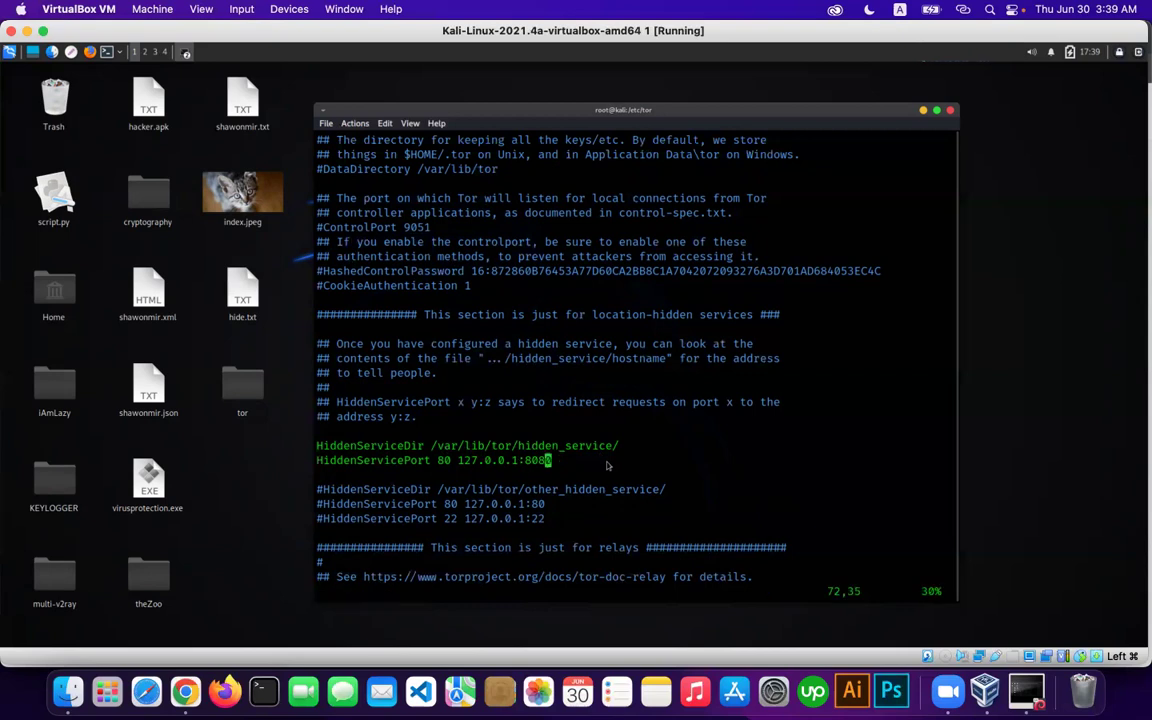
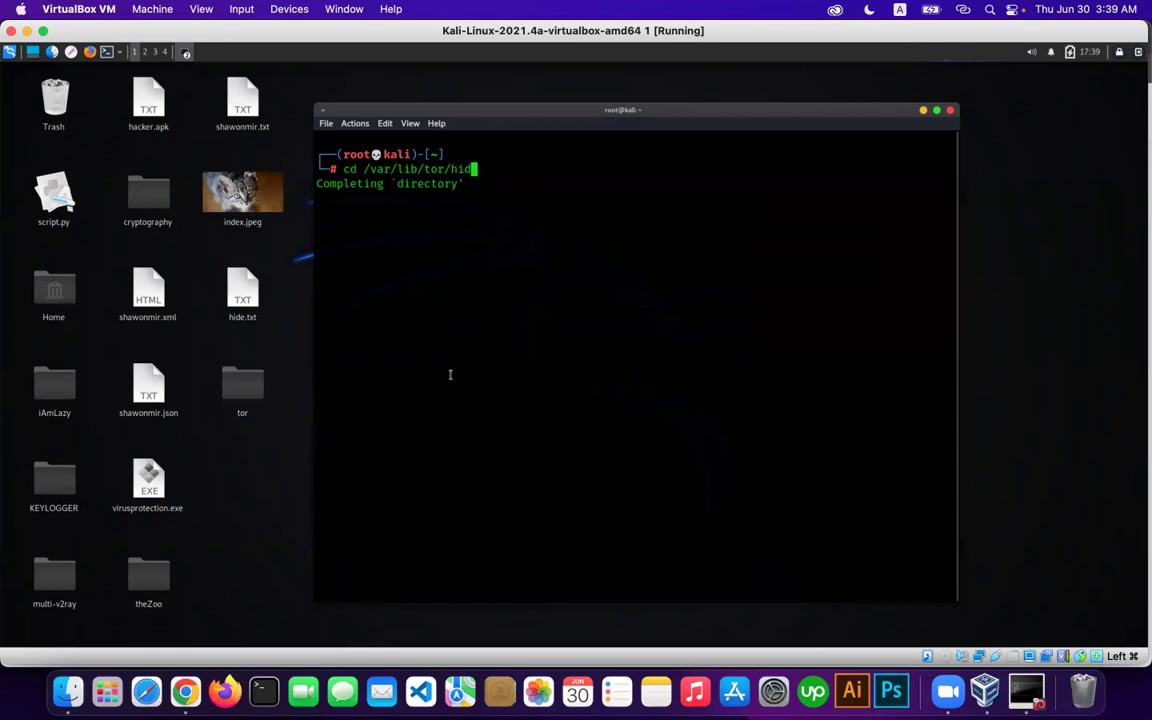
# - Run cd /var/lib/tor/hidden_service and check the 'no such file or directory' error
pyautogui.write('den_service')
pyautogui.press('Return')
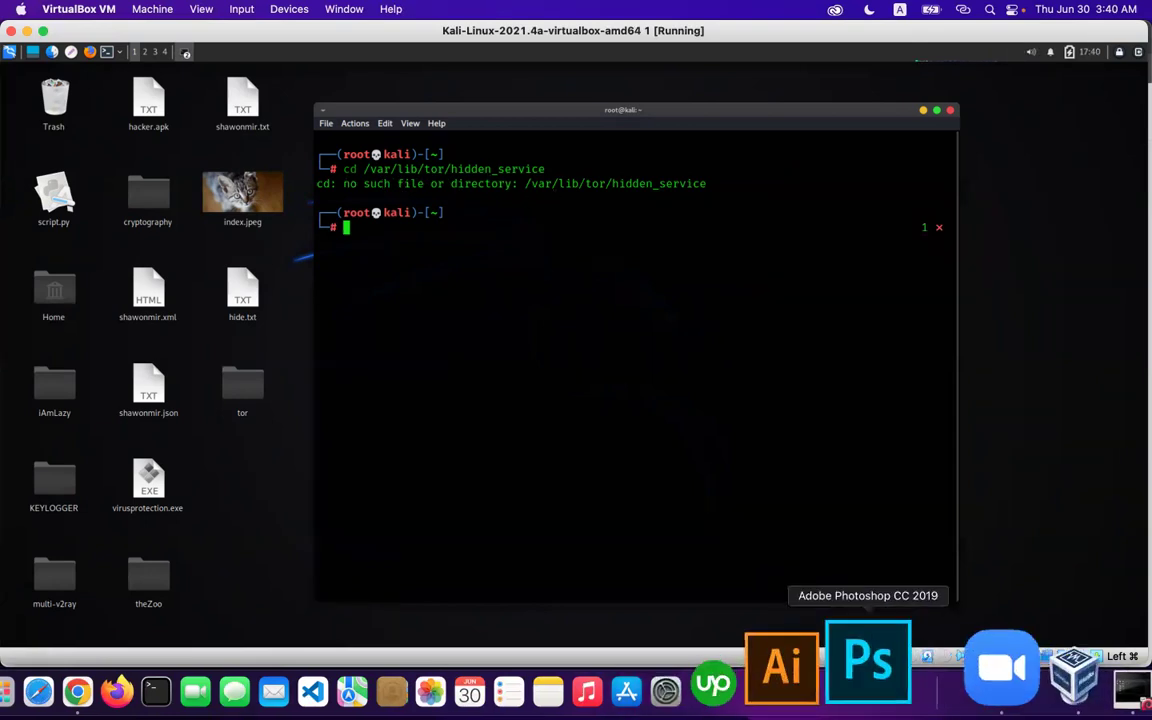
pyautogui.click(945, 682)
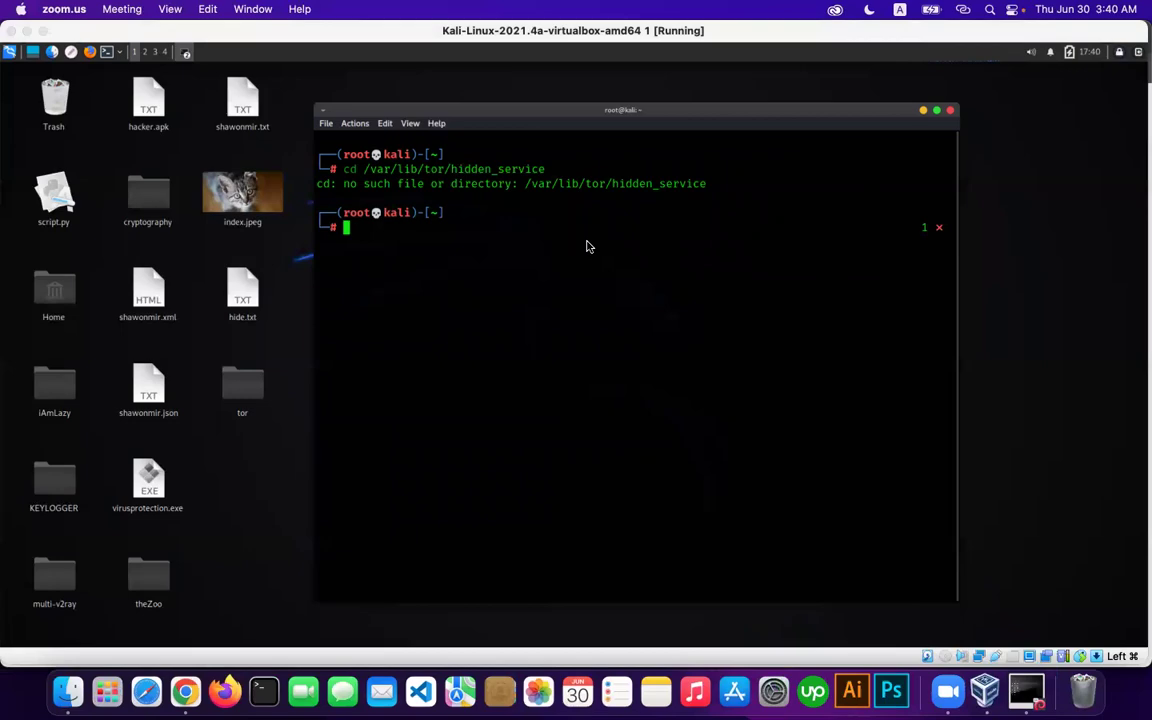
pyautogui.click(897, 85)
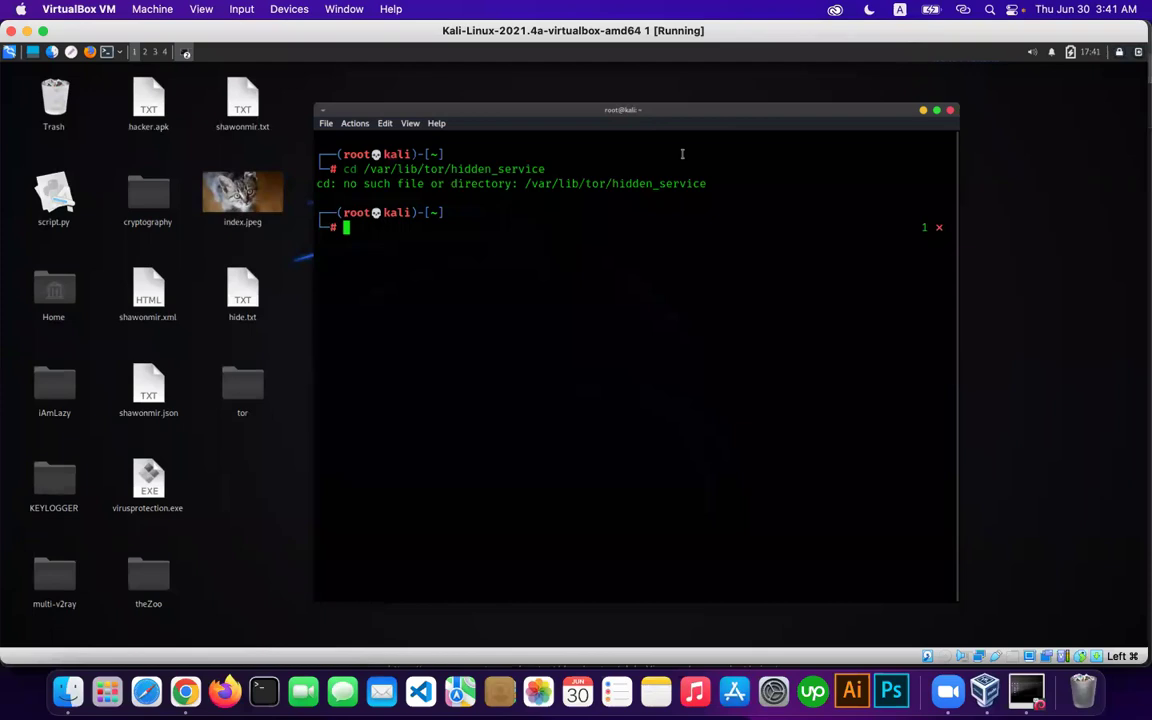
pyautogui.tripleClick(568, 183)
pyautogui.click(512, 241)
# - Change into the /etc/tor directory
pyautogui.write('s')
pyautogui.press('BackSpace')
pyautogui.write('cd /etc/tor')
pyautogui.press('Return')
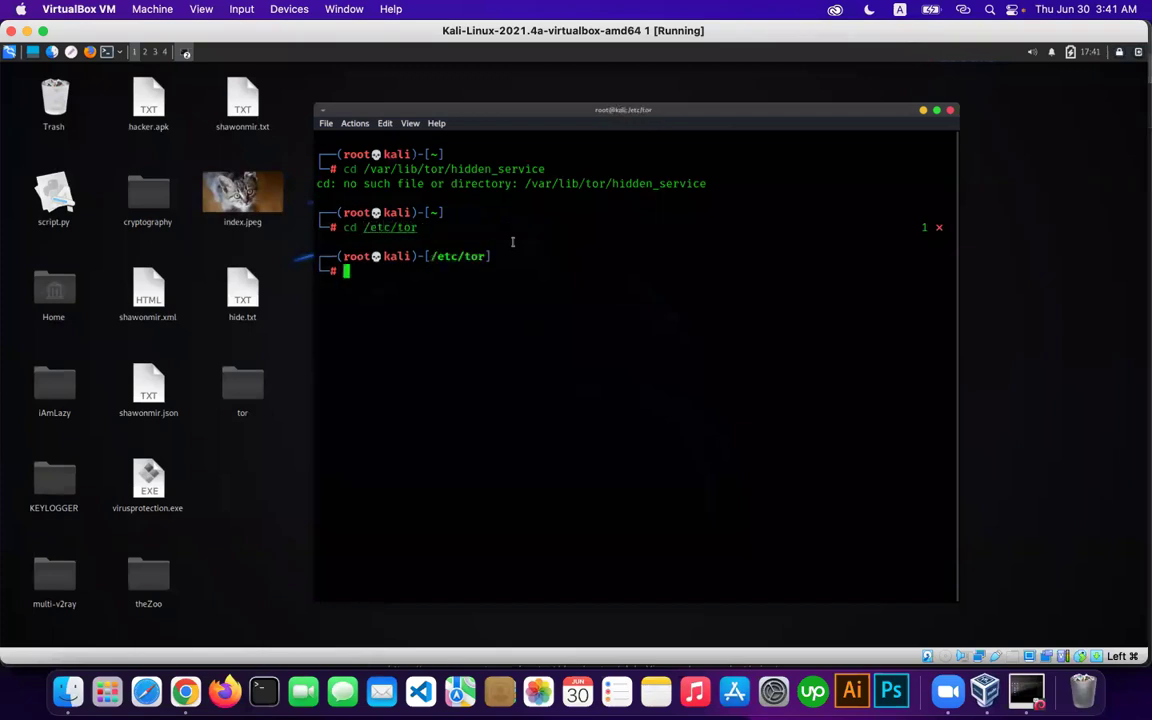
# - Launch Tor as root with sudo tor, then maximize and close the terminal
pyautogui.write('sudo tor')
pyautogui.press('Return')
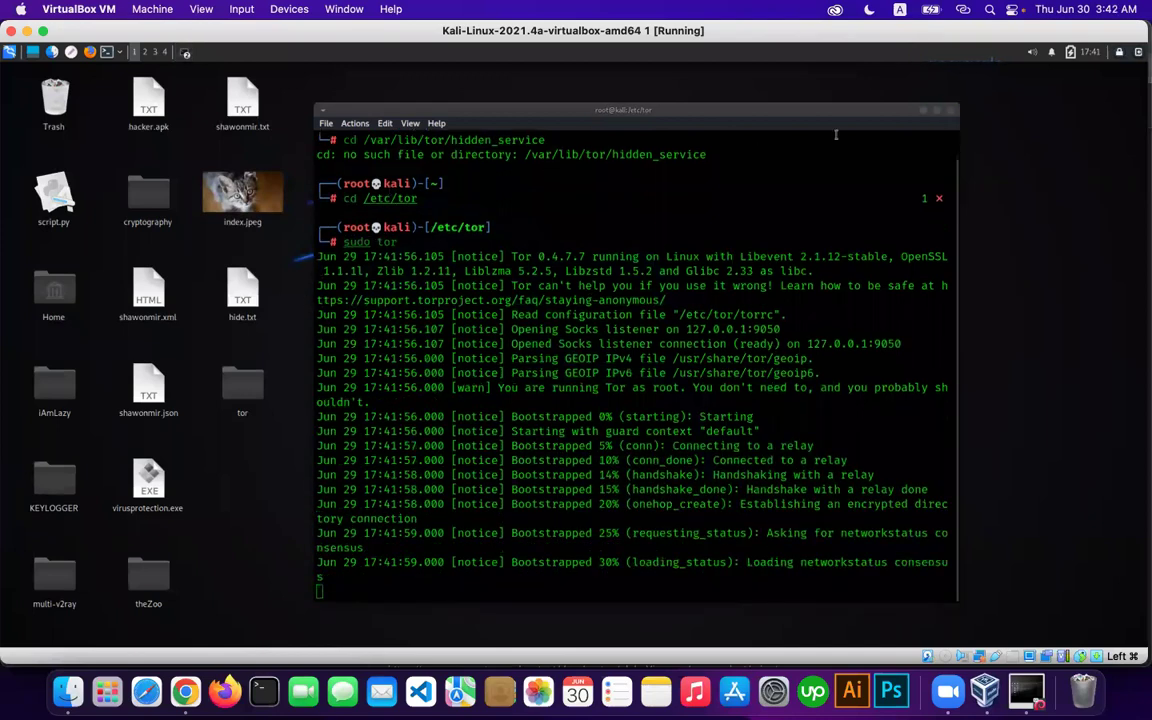
pyautogui.doubleClick(843, 100)
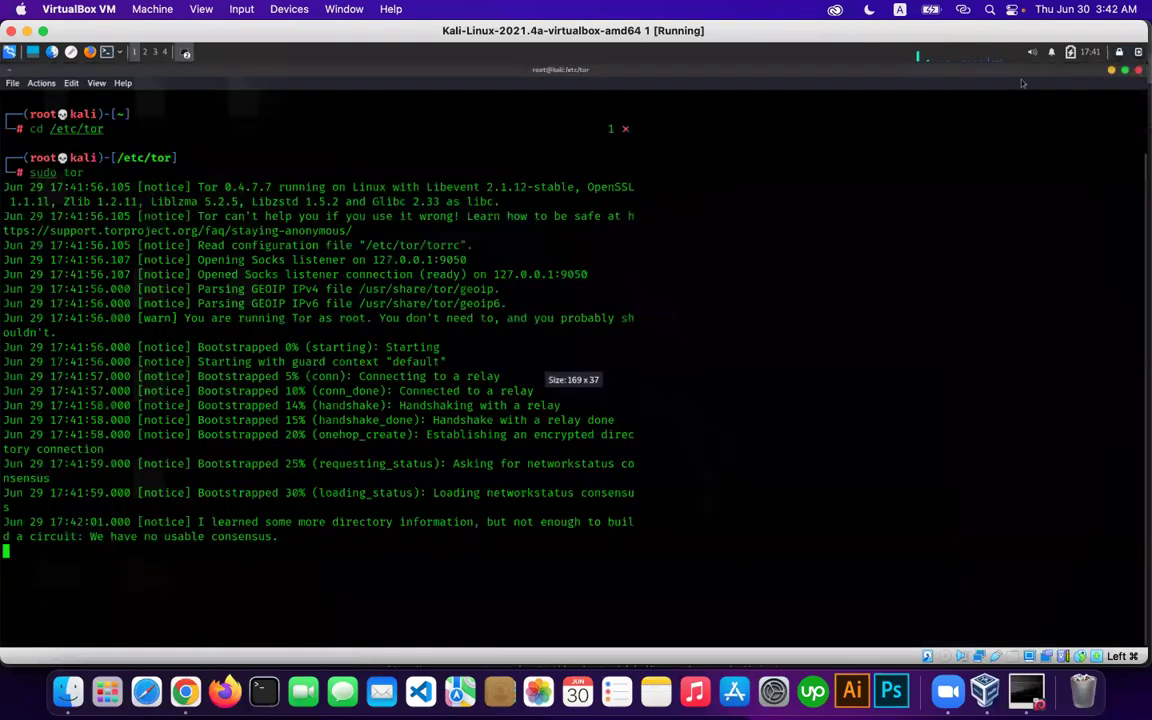
pyautogui.click(1111, 70)
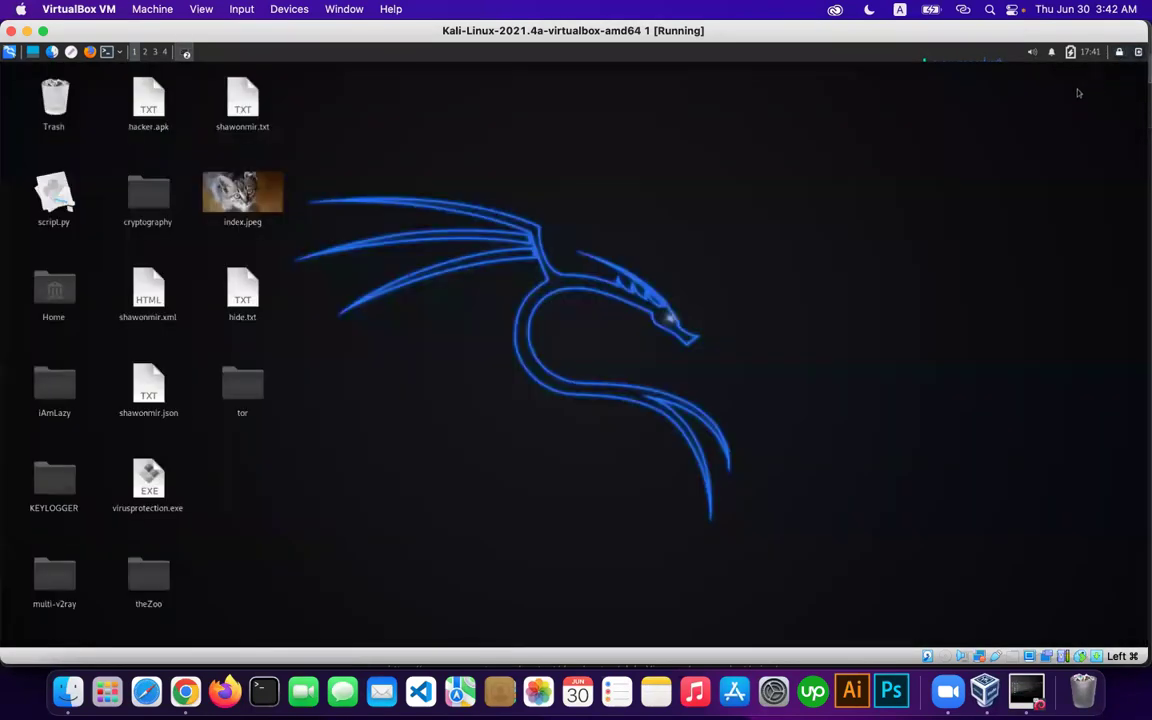
# - Open a terminal from the desktop and enlarge its text two steps
pyautogui.rightClick(717, 246)
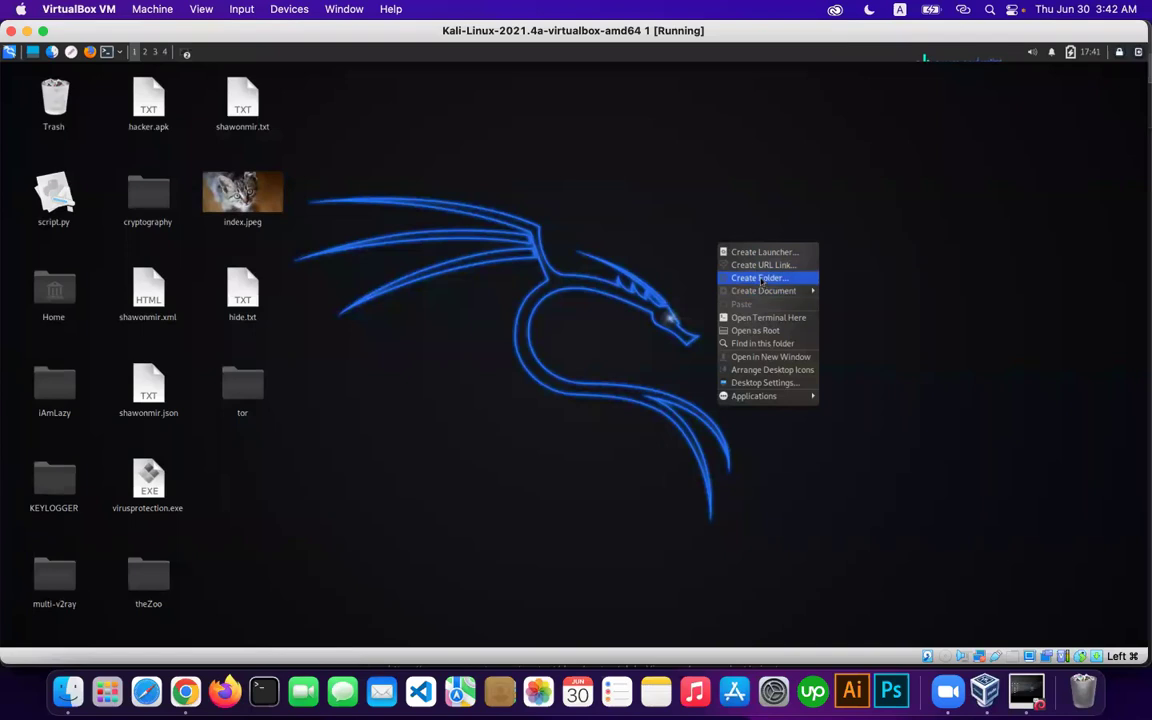
pyautogui.click(728, 317)
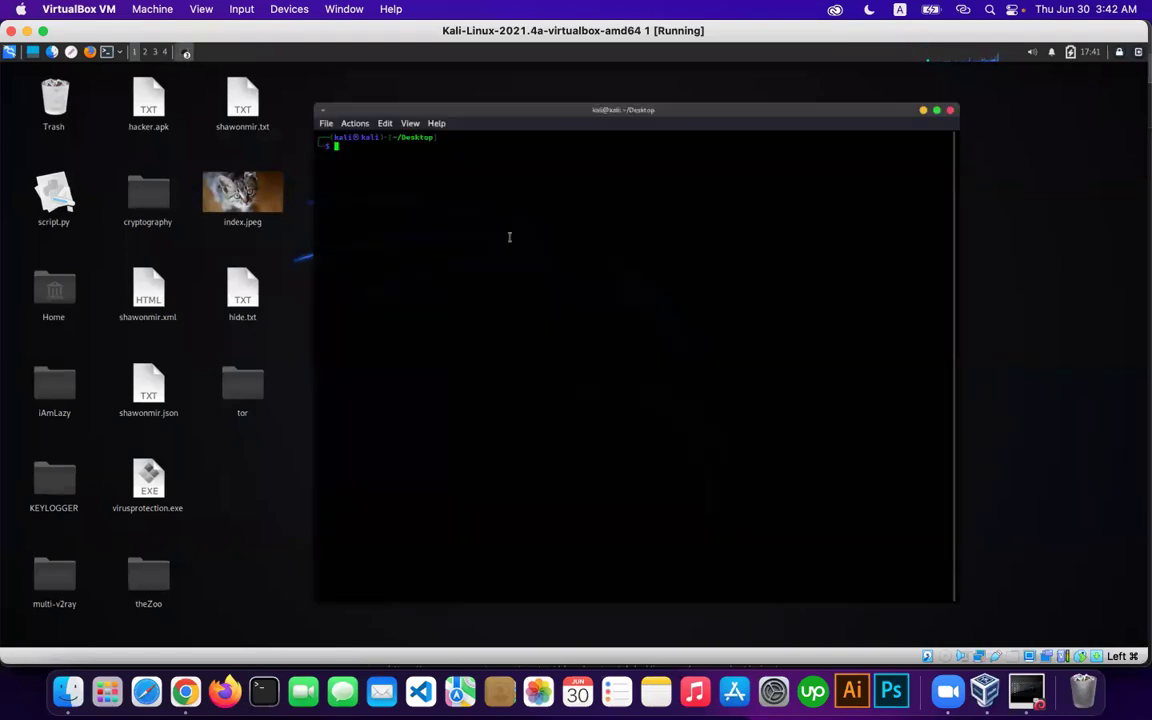
pyautogui.hotkey('ctrl', '+')
pyautogui.hotkey('ctrl', '+')
pyautogui.hotkey('ctrl', '+')
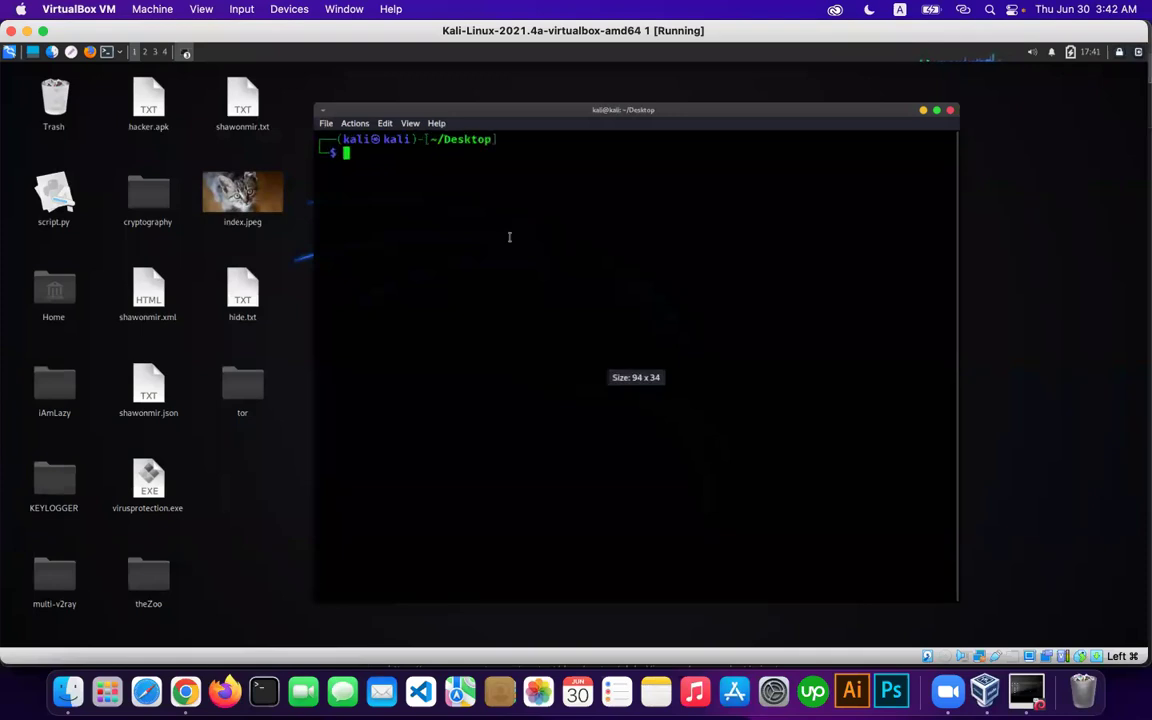
pyautogui.hotkey('ctrl', '+')
pyautogui.hotkey('ctrl', '+')
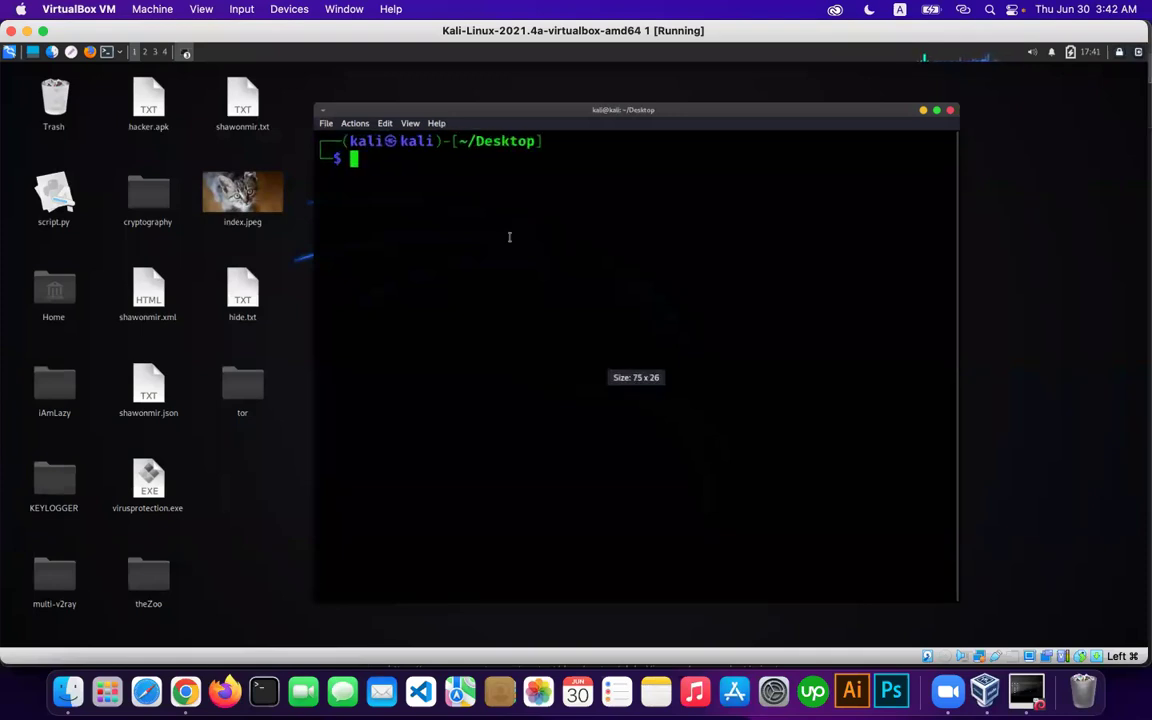
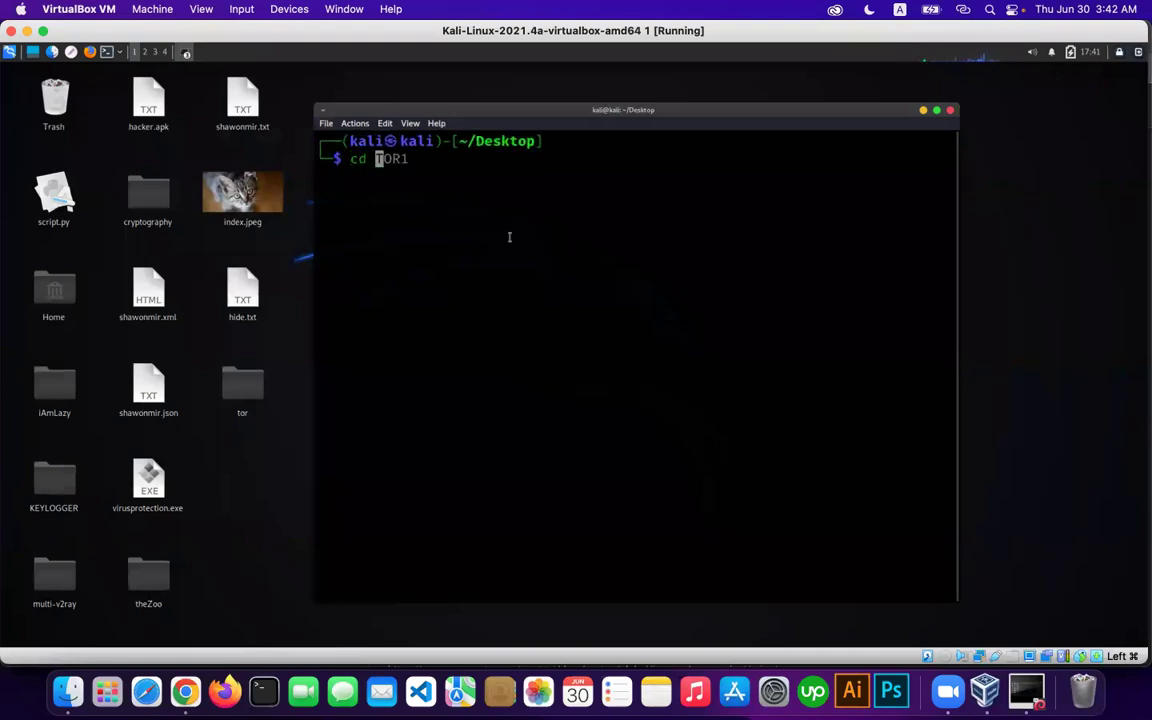
# - Return home, become root with sudo su using the sudo password, and clear the screen
pyautogui.press('Return')
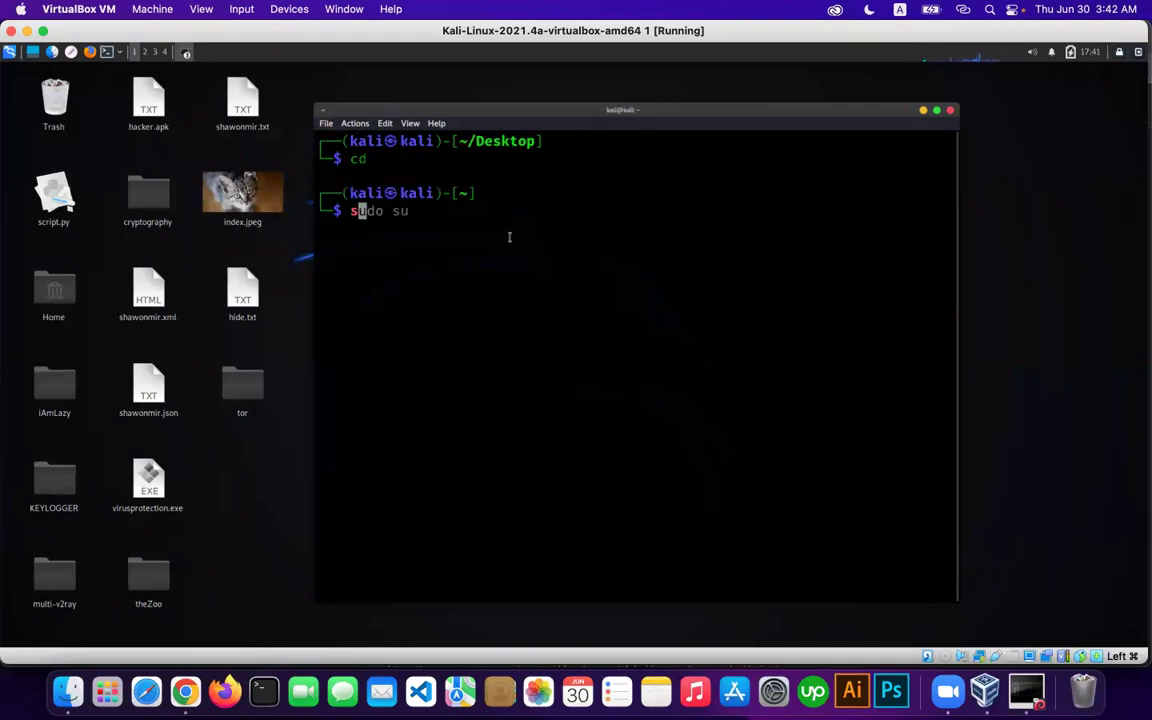
pyautogui.press('Return')
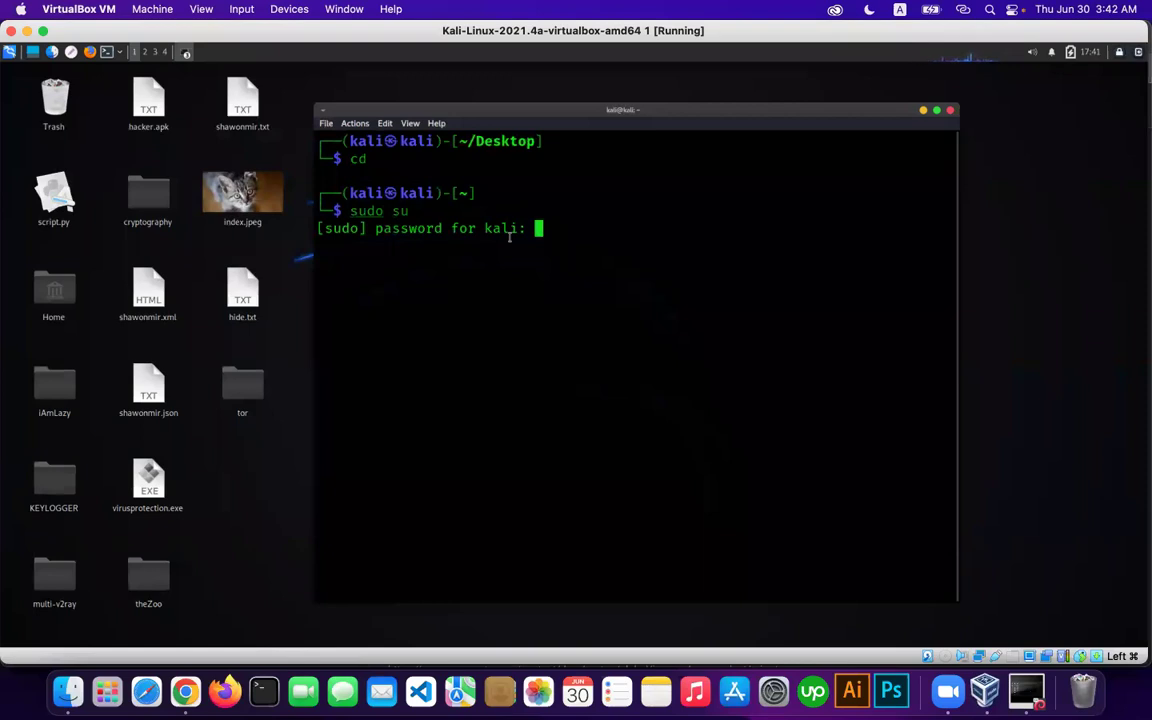
pyautogui.press('Return')
pyautogui.press('Return')
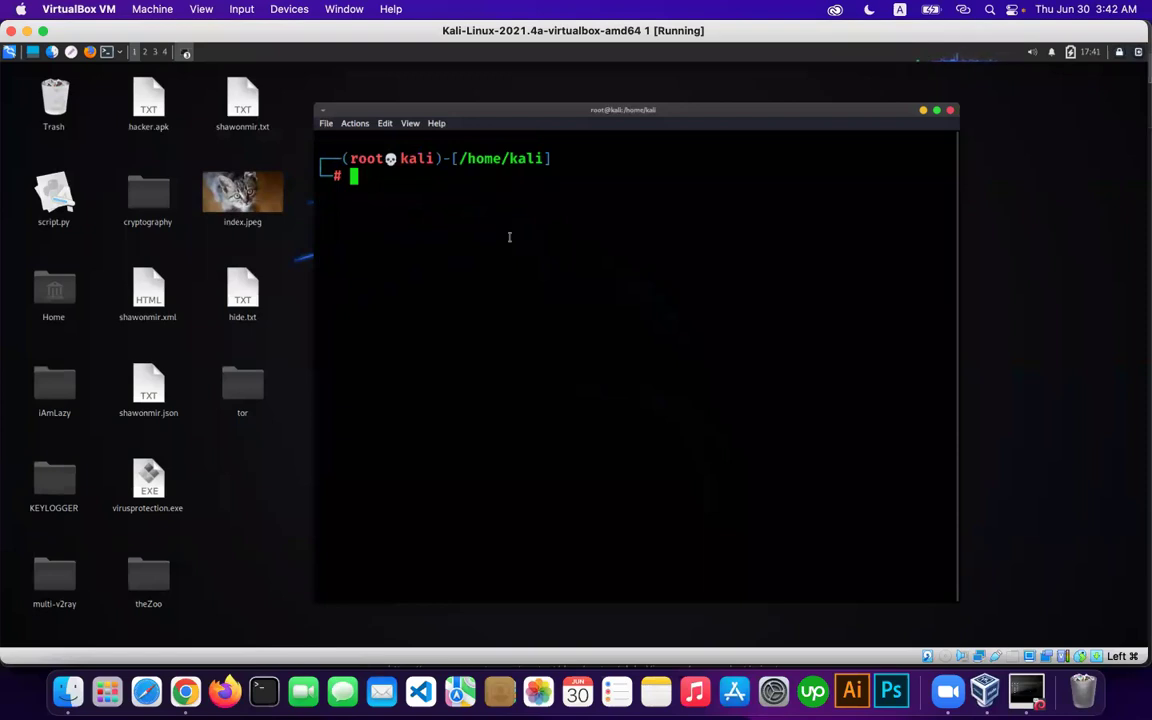
# - Change into /var/lib/tor/hidden_service using Tab completion
pyautogui.write('cd ')
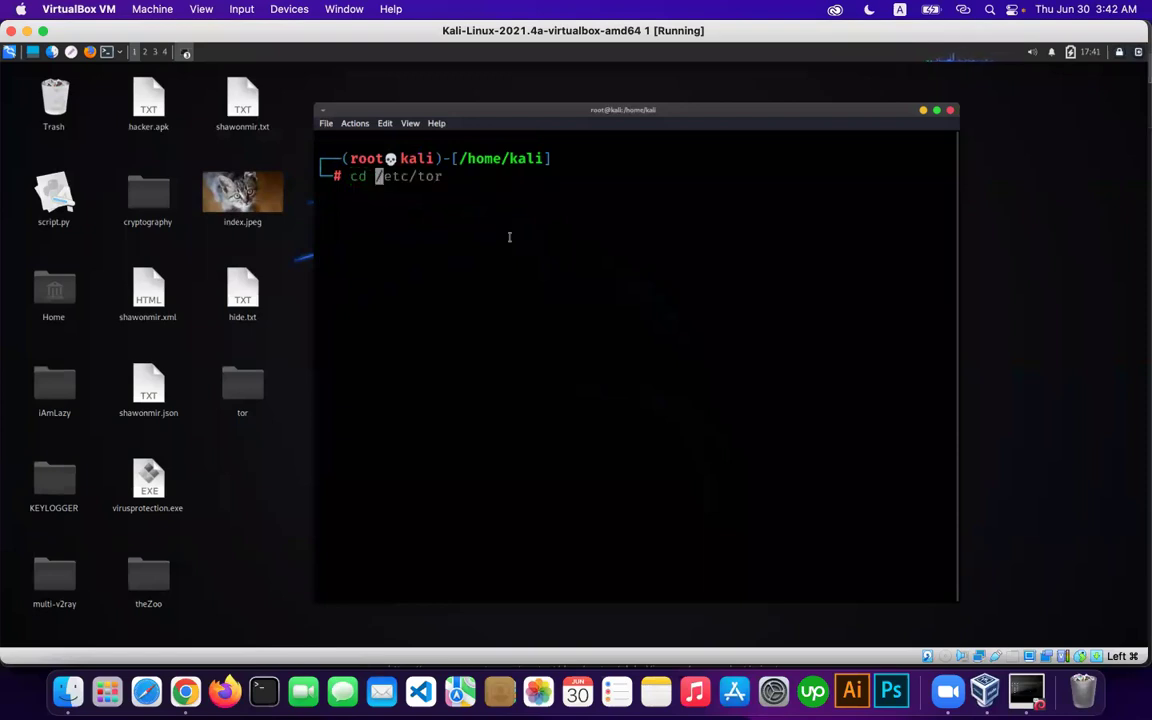
pyautogui.write('/')
pyautogui.write('etc')
pyautogui.write('/')
pyautogui.press('BackSpace')
pyautogui.press('BackSpace')
pyautogui.press('BackSpace')
pyautogui.press('BackSpace')
pyautogui.write('var/lib/')
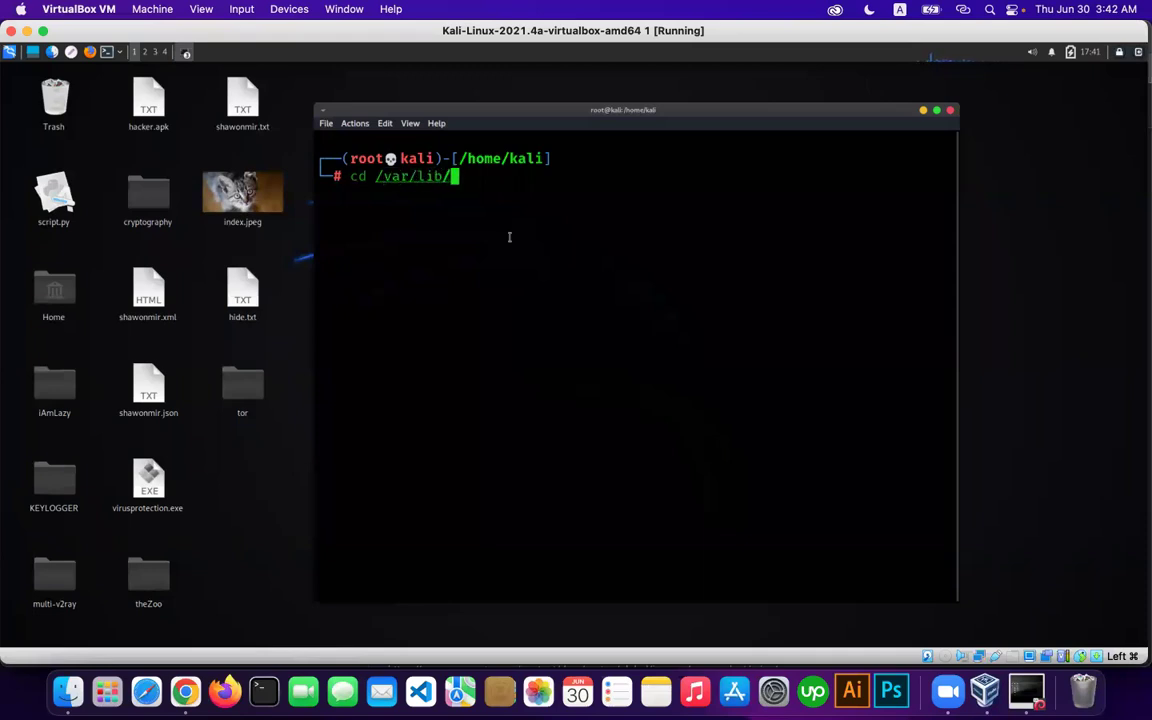
pyautogui.write('t')
pyautogui.press('Tab')
pyautogui.press('Tab')
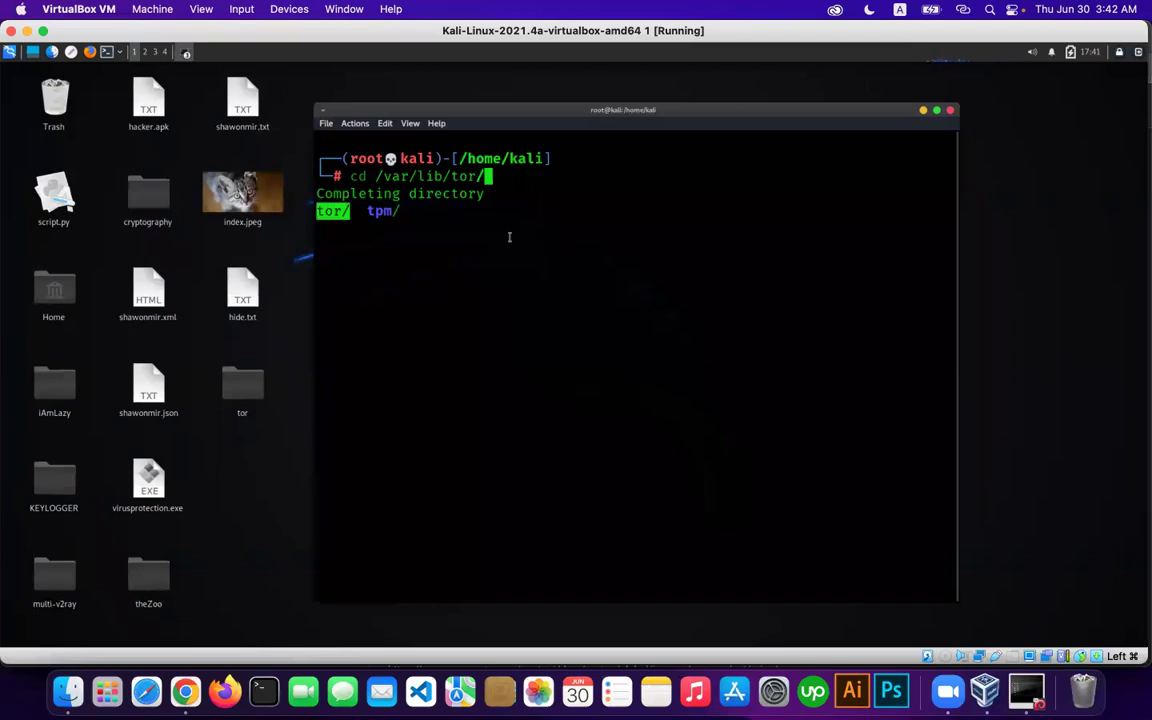
pyautogui.write('h')
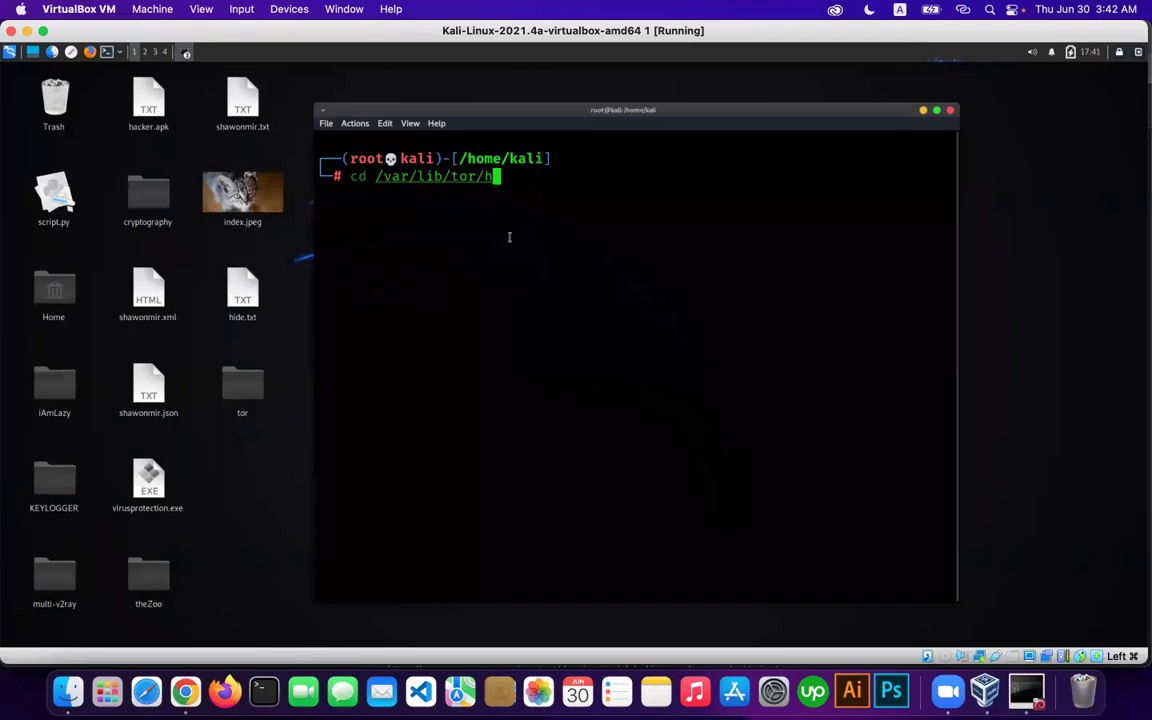
pyautogui.press('Tab')
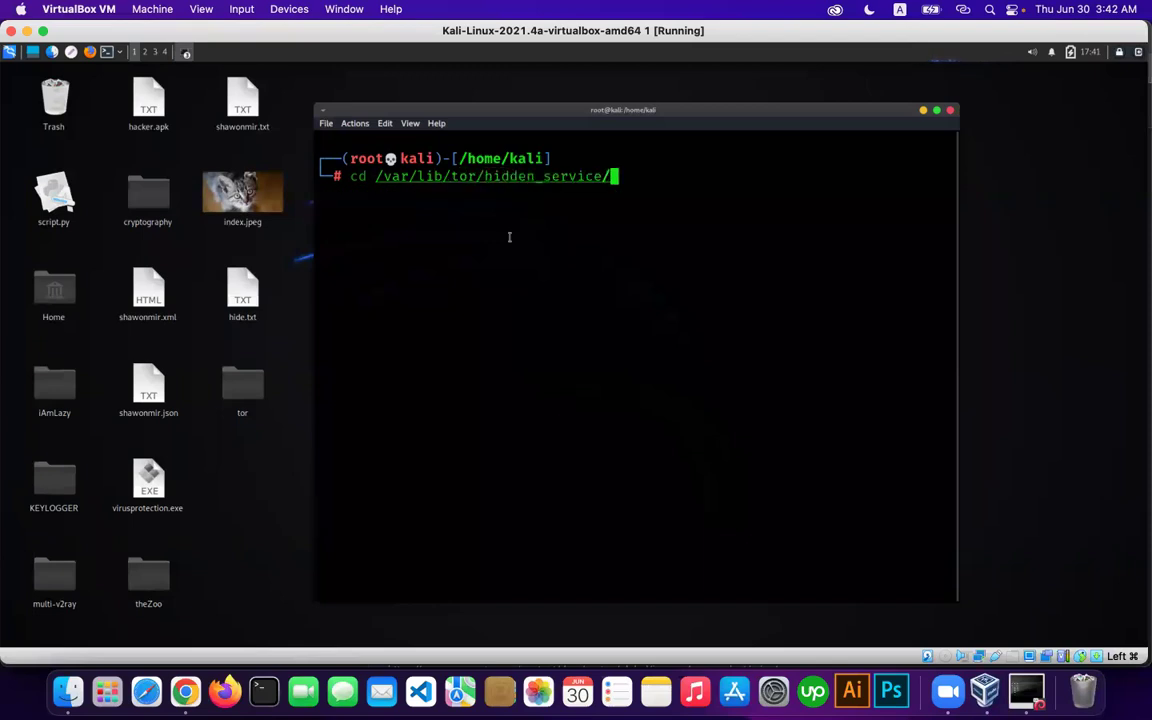
pyautogui.press('Return')
# - List the directory's files with ls and select the authorized_clients name
pyautogui.write('ls')
pyautogui.press('Return')
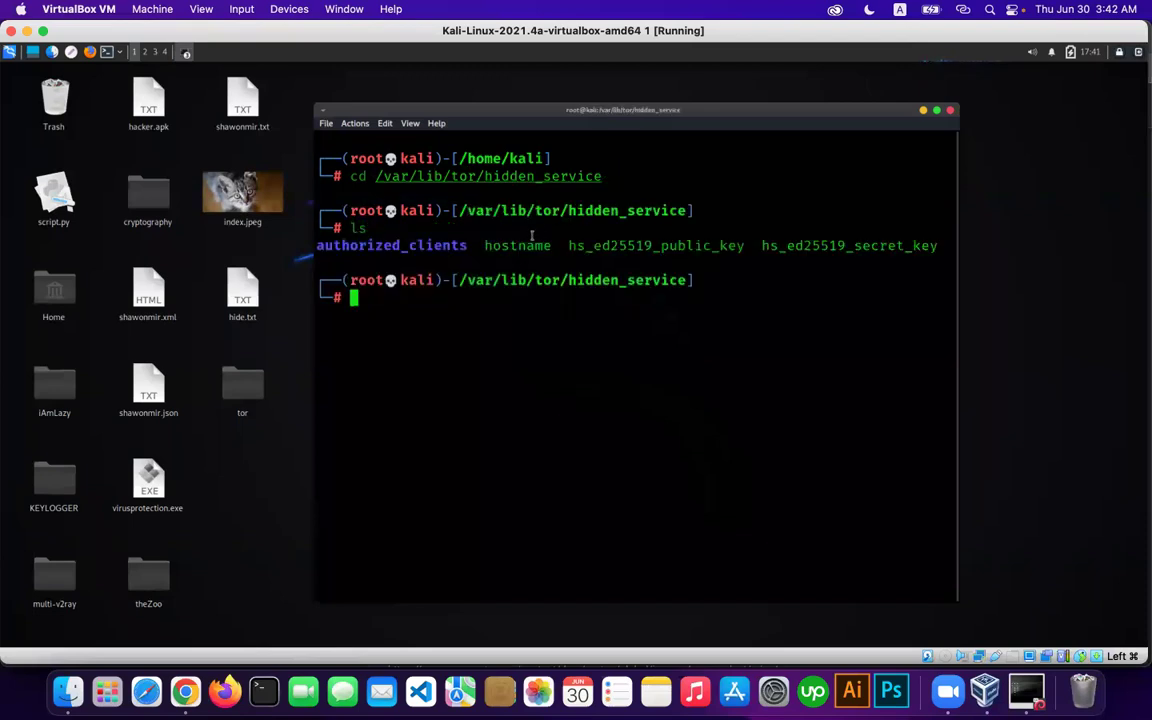
pyautogui.doubleClick(375, 245)
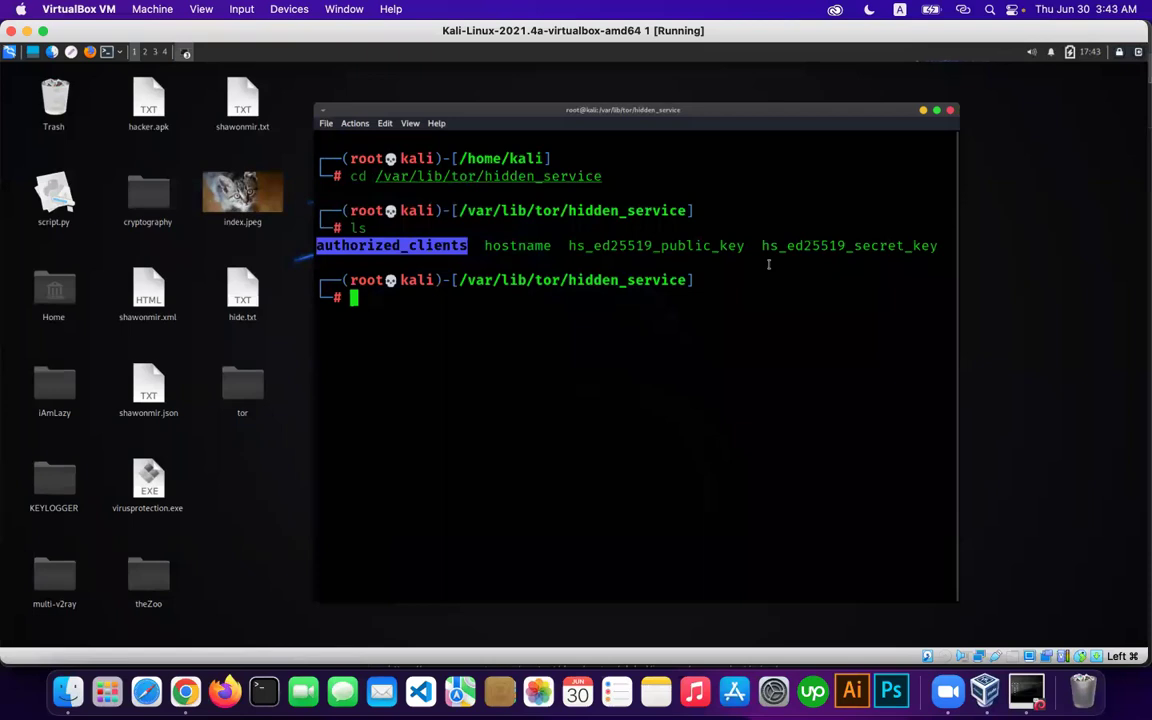
# - Print the hostname file with cat to show the .onion address
pyautogui.write('cat host')
pyautogui.press('Tab')
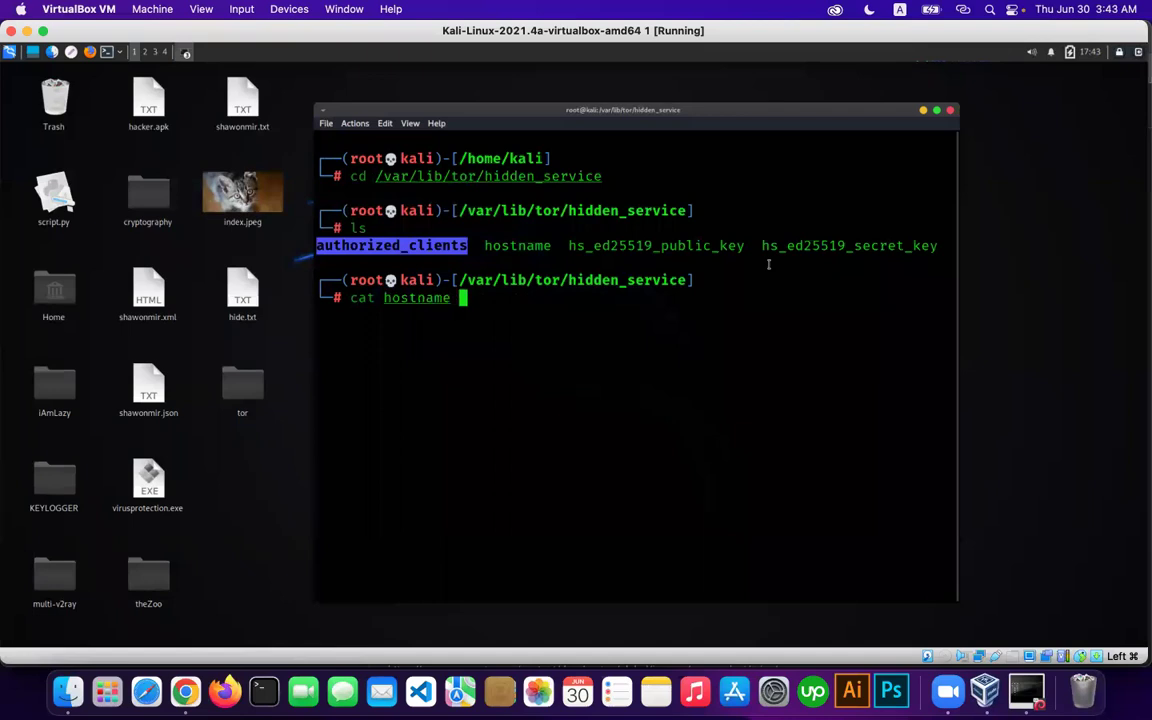
pyautogui.press('Return')
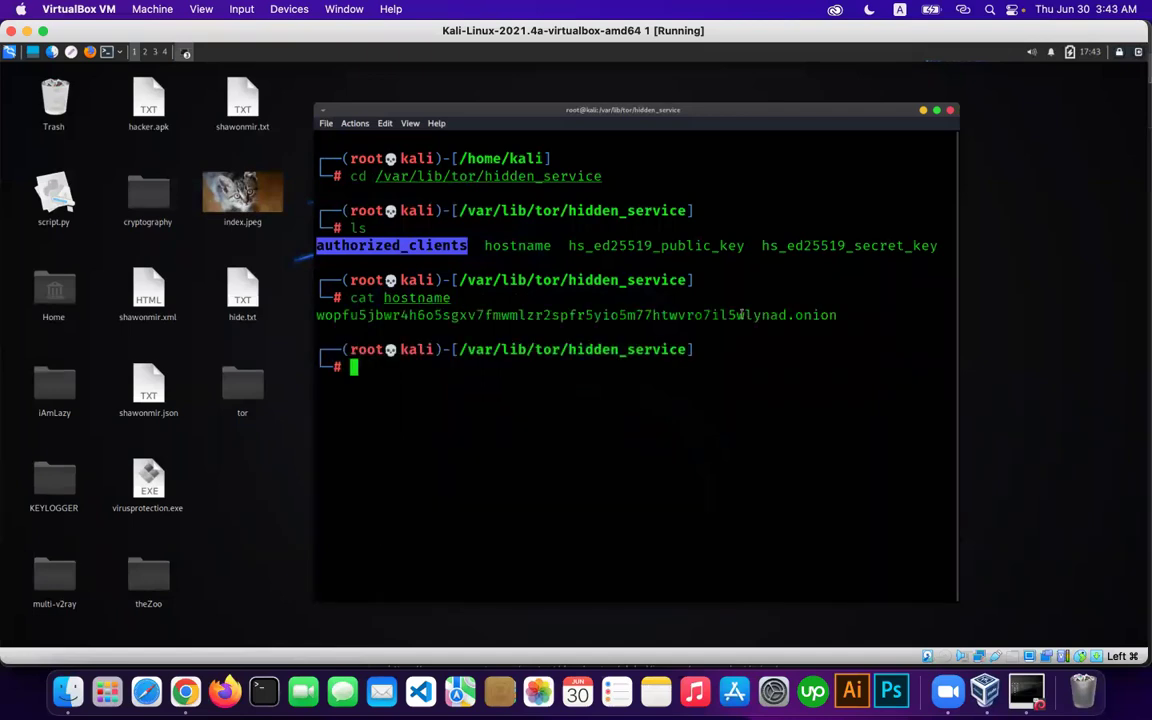
# - Copy the .onion address line to the clipboard via Copy Selection, then reselect it
pyautogui.click(373, 315)
pyautogui.tripleClick(373, 315)
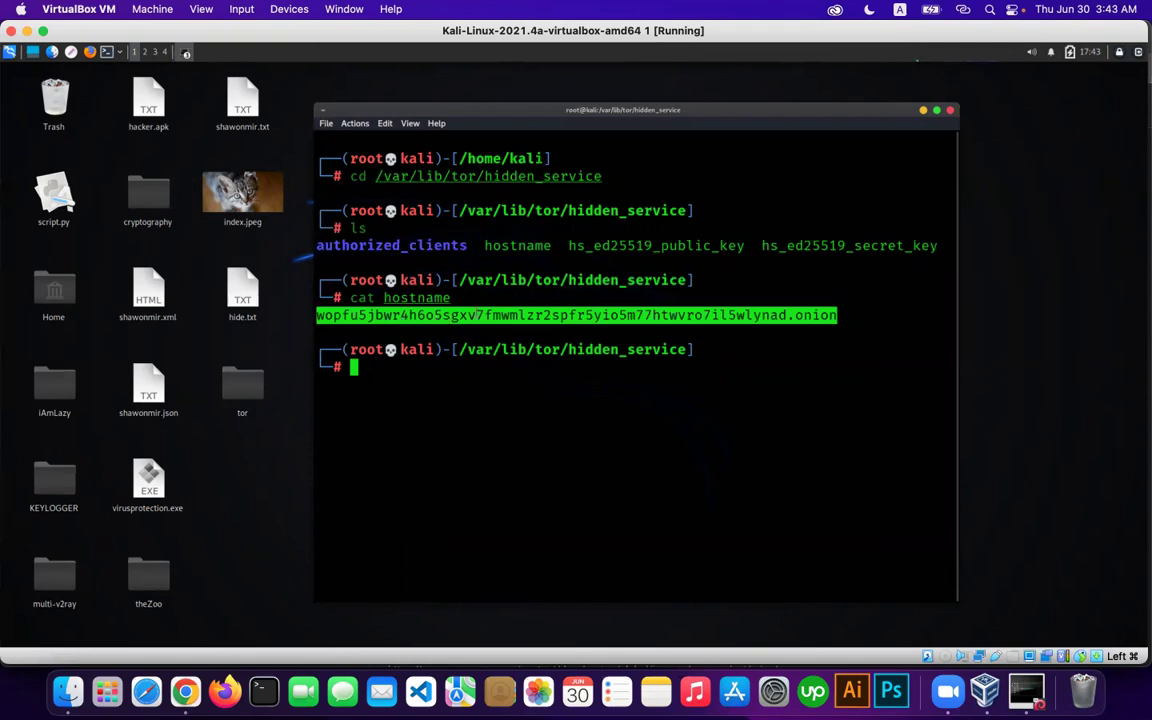
pyautogui.rightClick(479, 315)
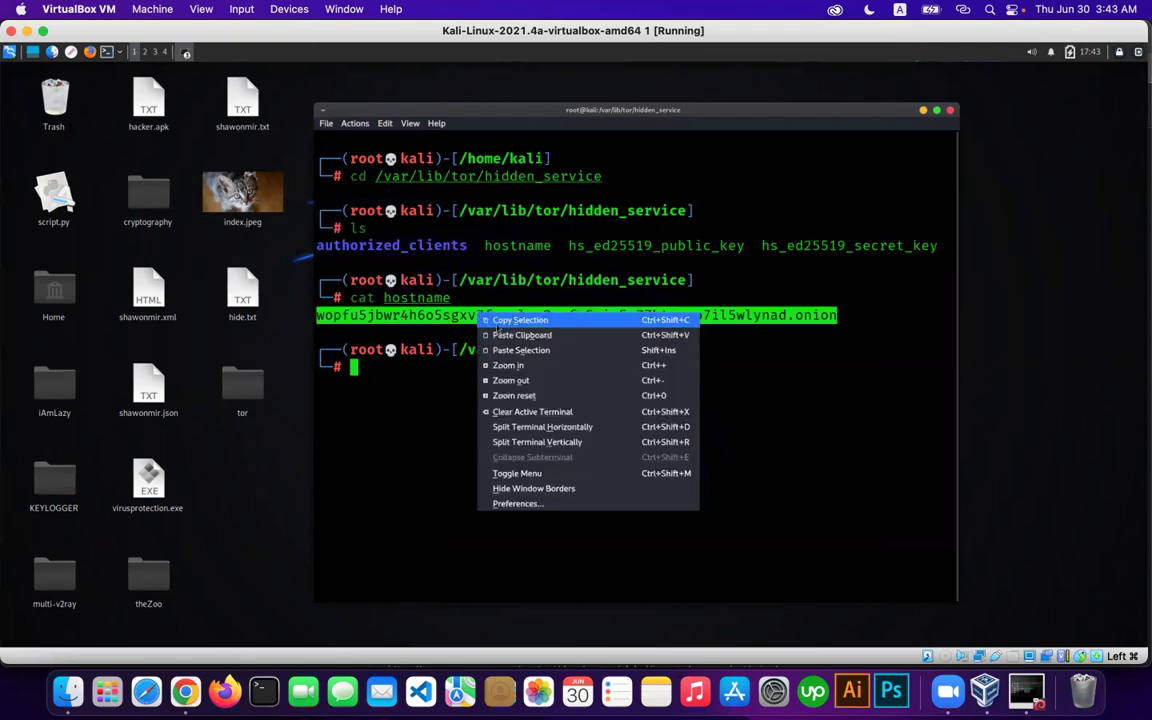
pyautogui.click(497, 320)
pyautogui.click(316, 321)
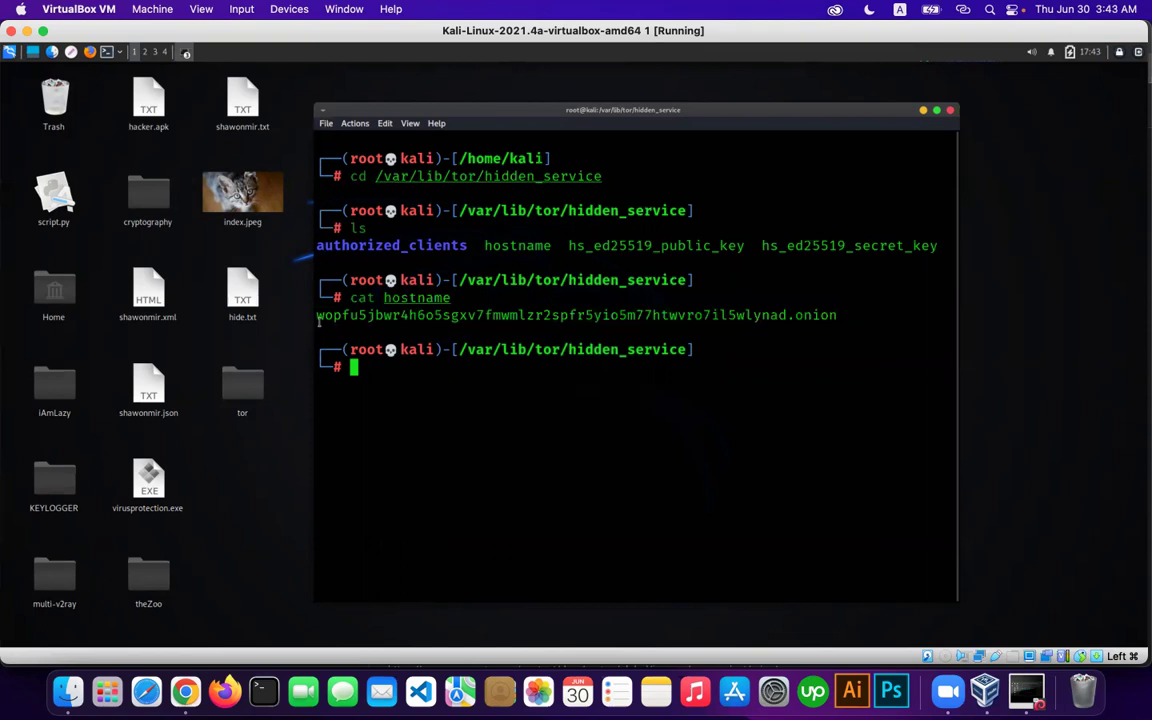
pyautogui.tripleClick(801, 316)
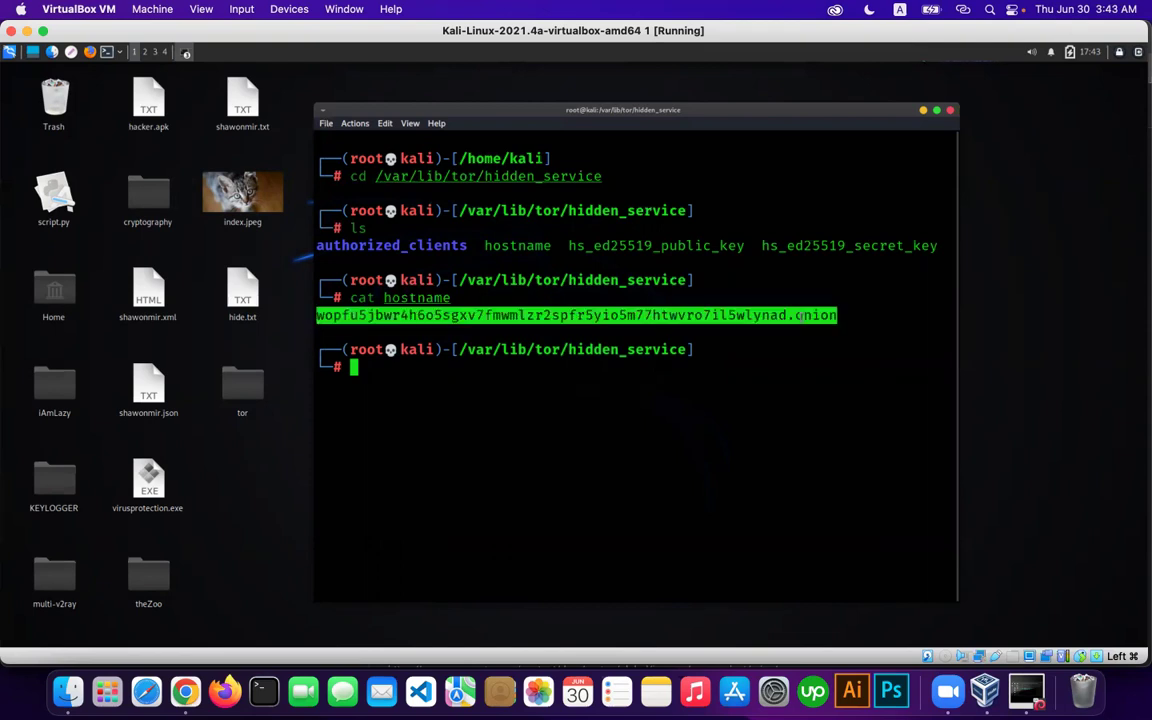
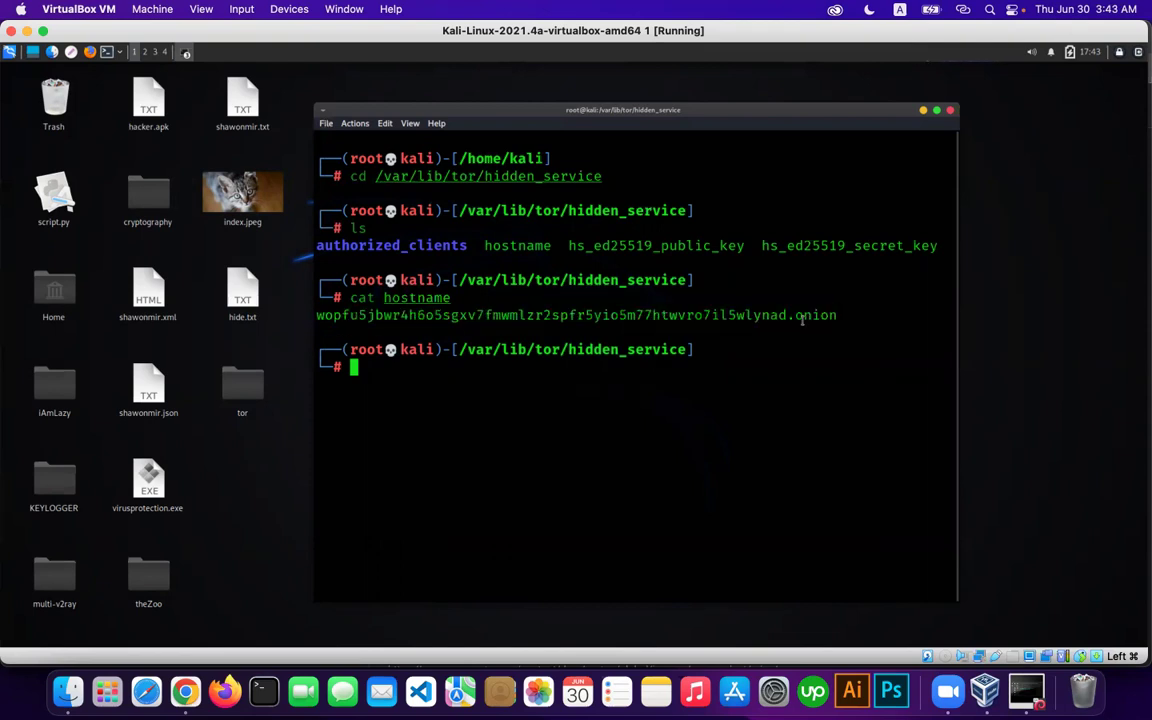
# - Select the full .onion address line printed from /var/lib/tor/hidden_service/hostname, ready to copy
pyautogui.tripleClick(801, 316)
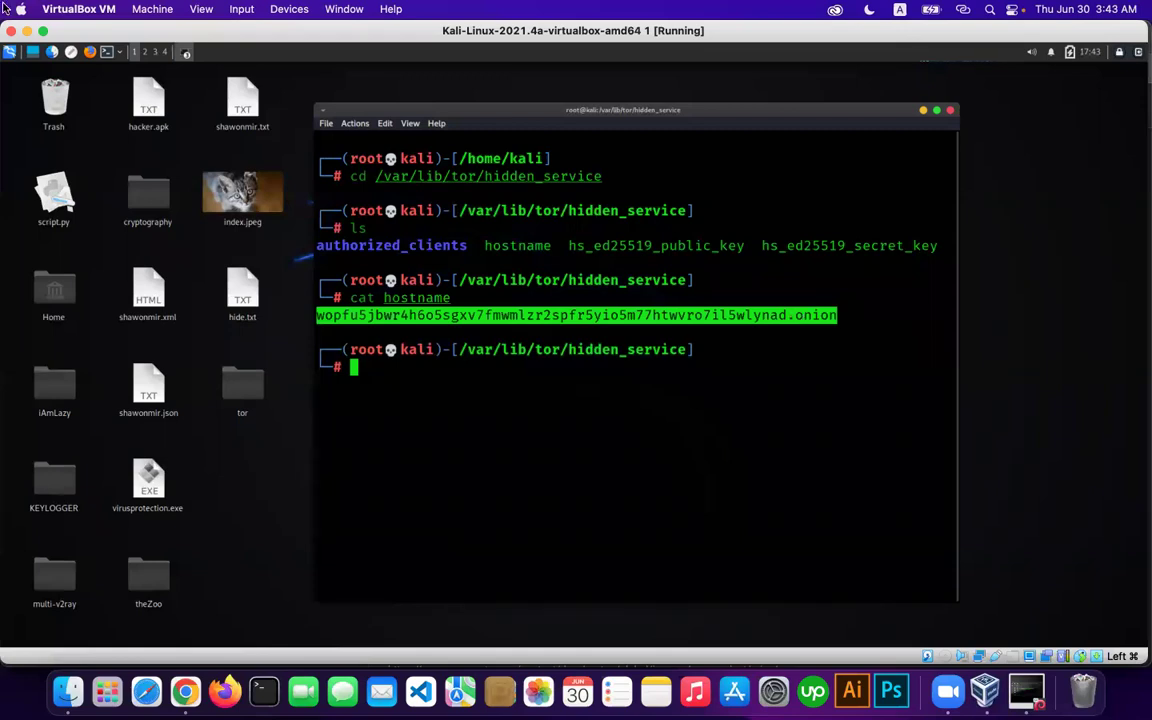
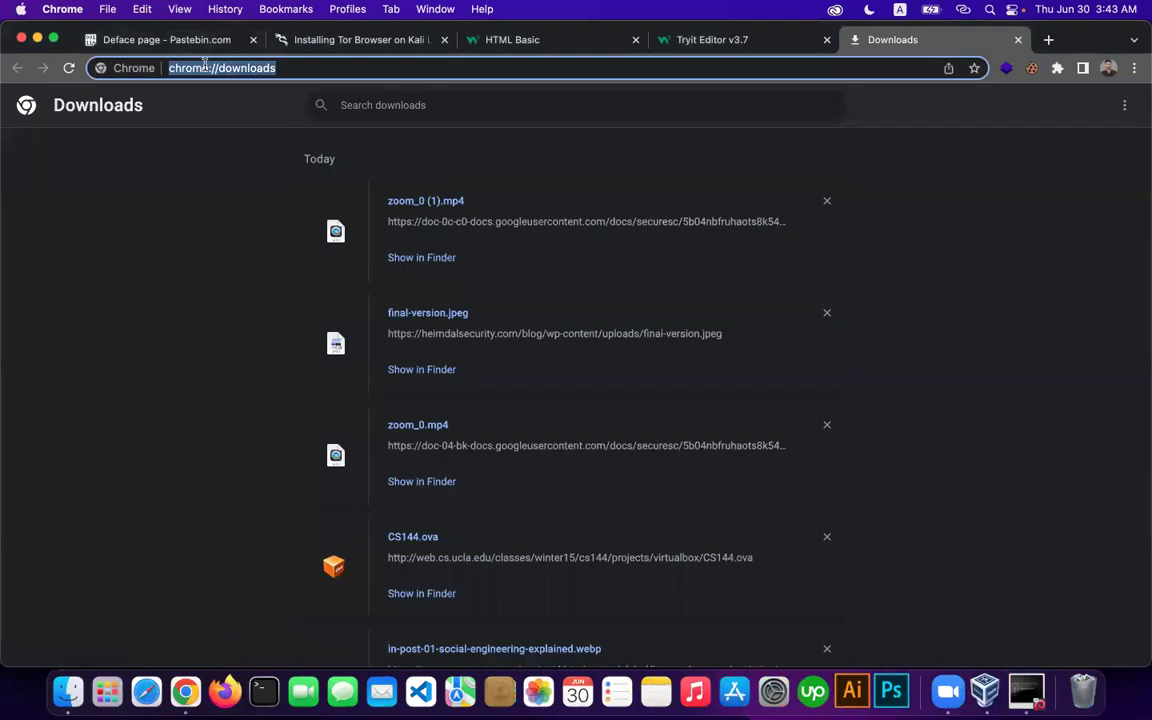
# - Paste the copied .onion address over chrome://downloads and load it, getting DNS_PROBE_FINISHED_NXDOMAIN
pyautogui.write('wopfu5jbwr4h6o5sgxv7fmwmlzr2spfr5yio5m77htwvro7il5wlynad.onion')
pyautogui.press('Return')
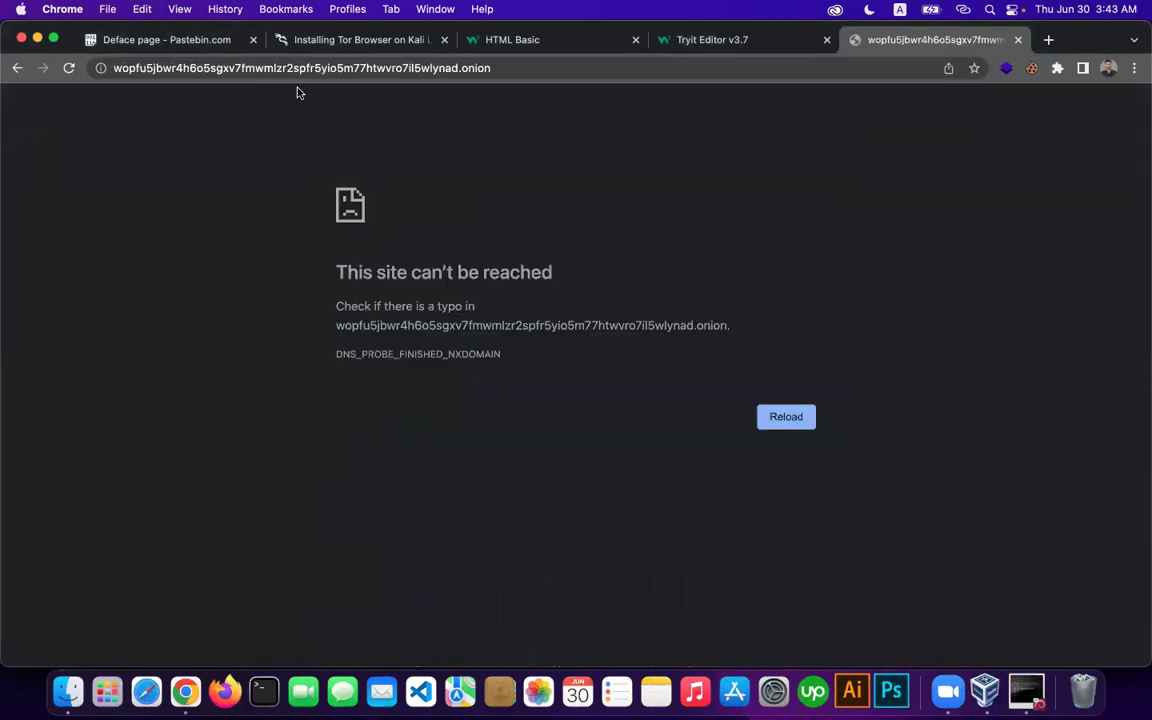
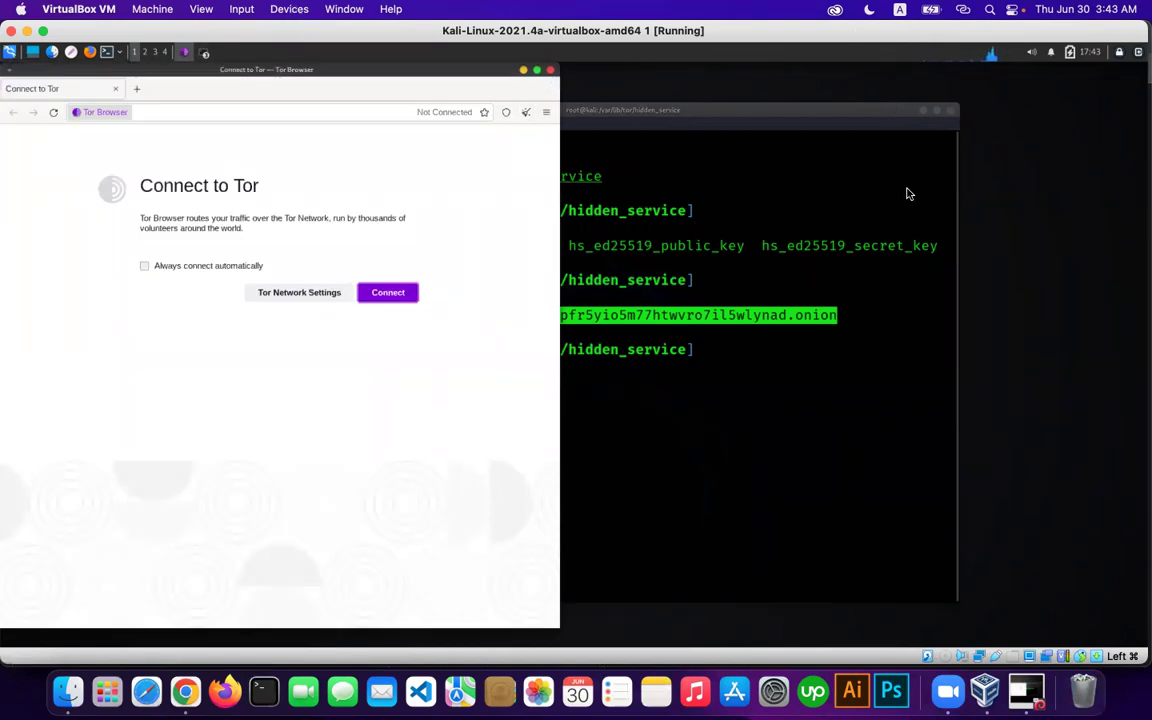
# - Maximize Tor Browser, enable Always connect automatically, and connect to the Tor network
pyautogui.click(537, 70)
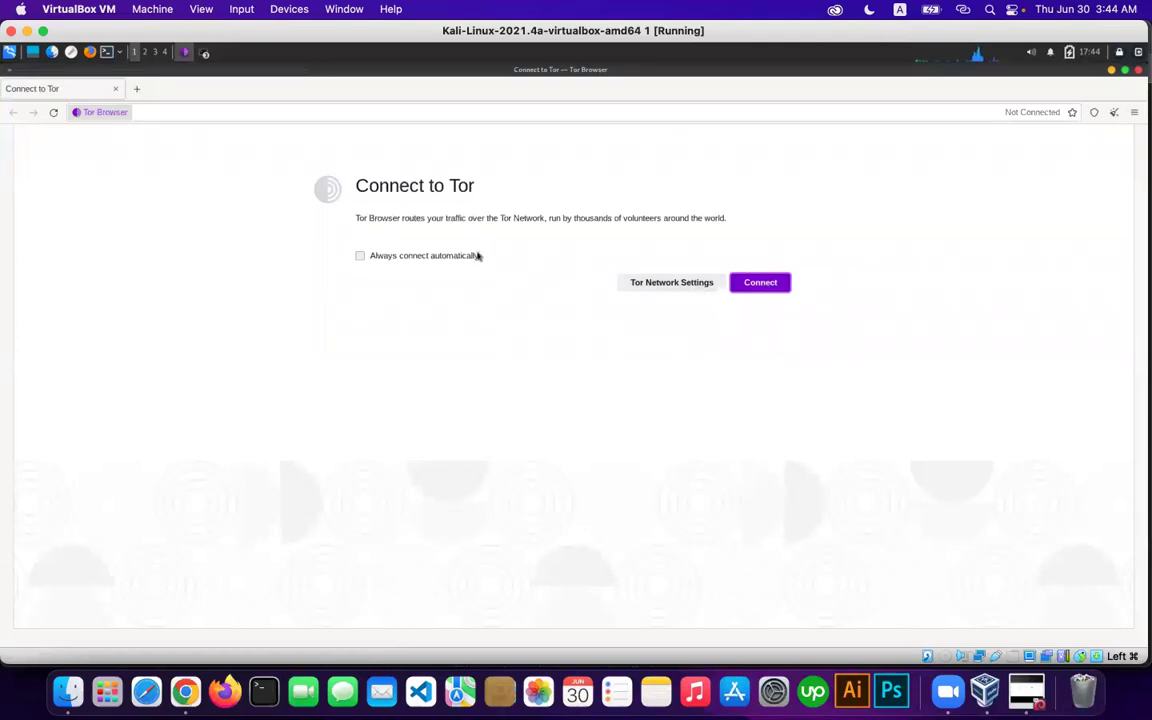
pyautogui.click(441, 258)
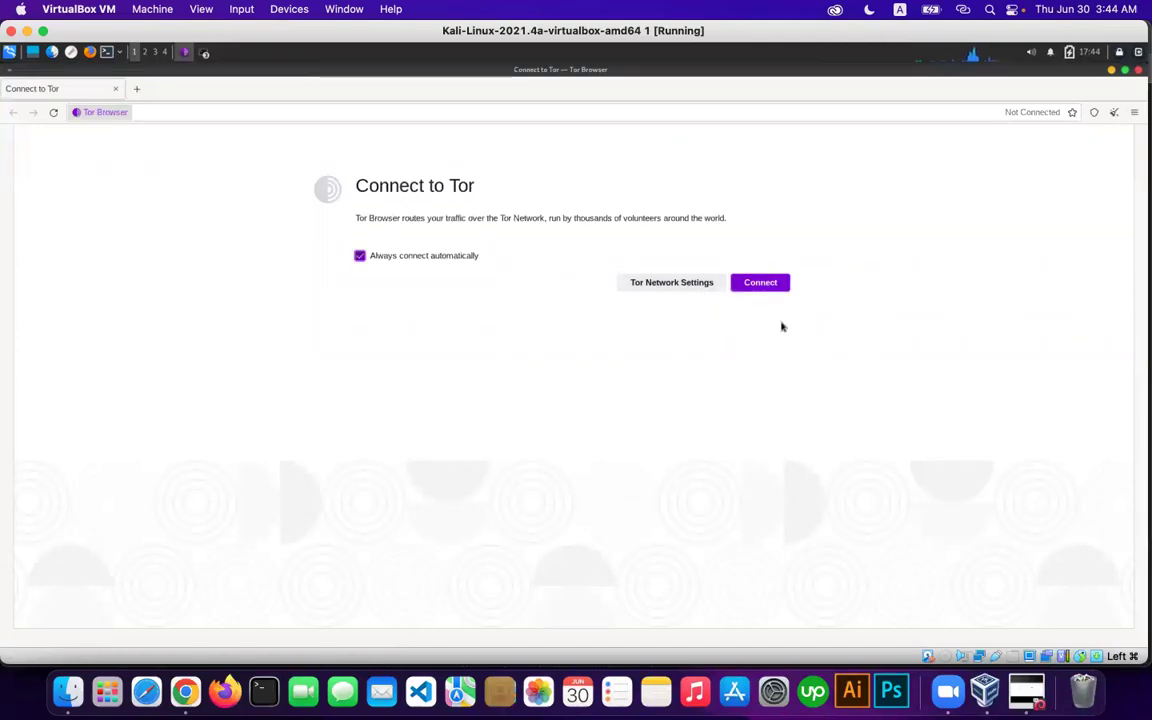
pyautogui.click(771, 288)
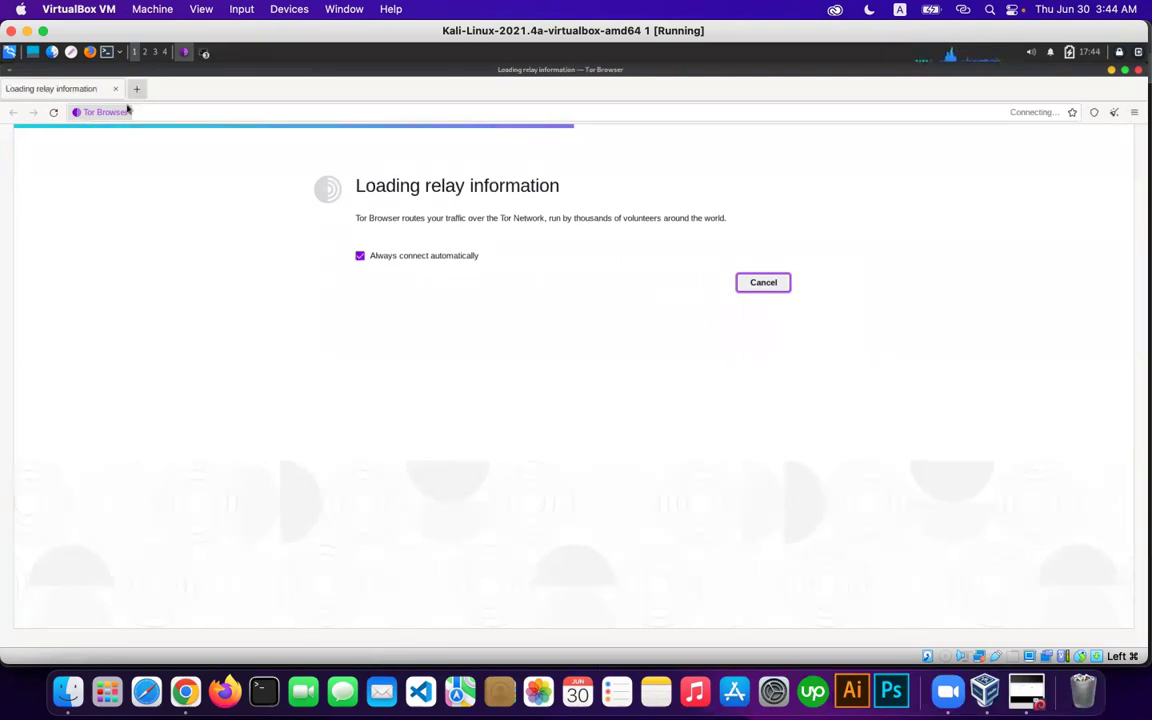
pyautogui.click(164, 113)
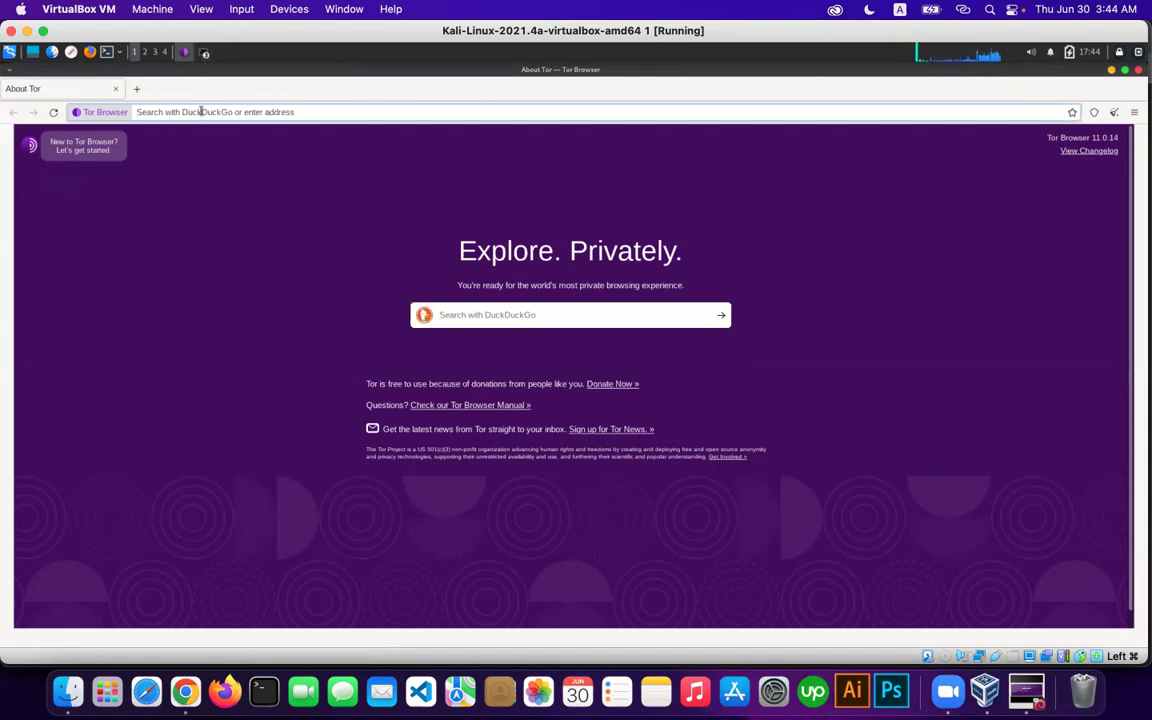
# - Load the self-hosted .onion address from the clipboard and briefly select the DARKWEB heading
pyautogui.click(201, 111)
pyautogui.write('wopfu5jbwr4h6o5sgxv7fmwmlz2spfr5yio5m77htwvro7il5wlynad.onion')
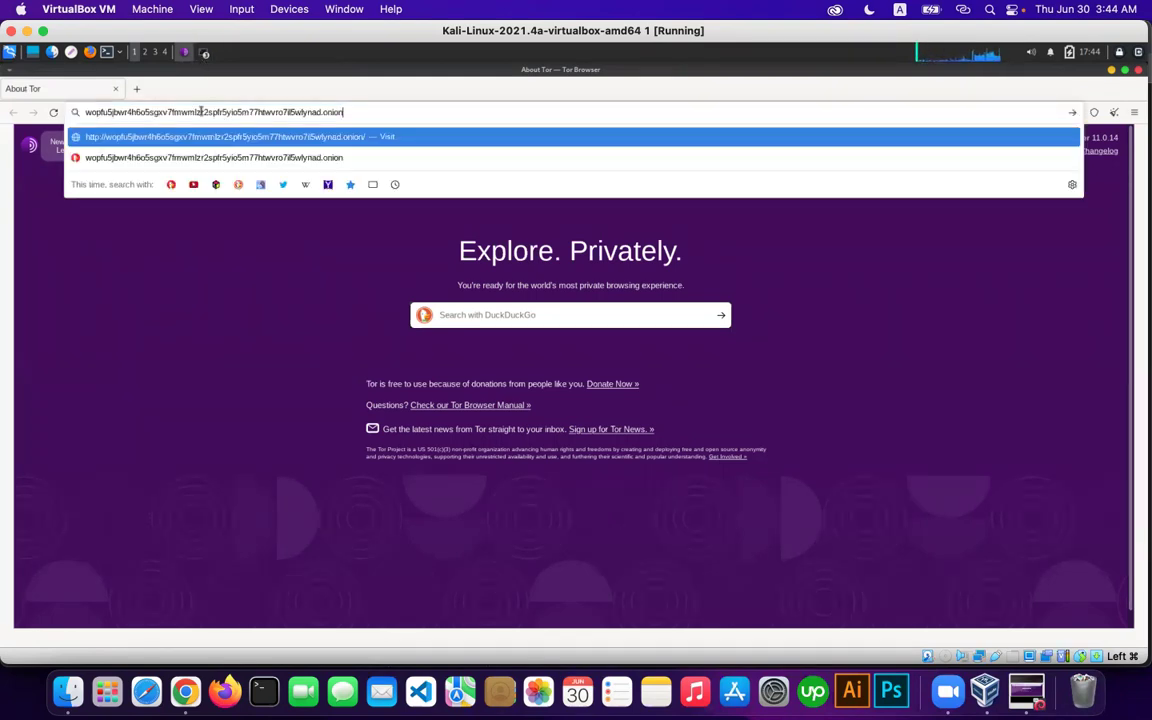
pyautogui.press('Return')
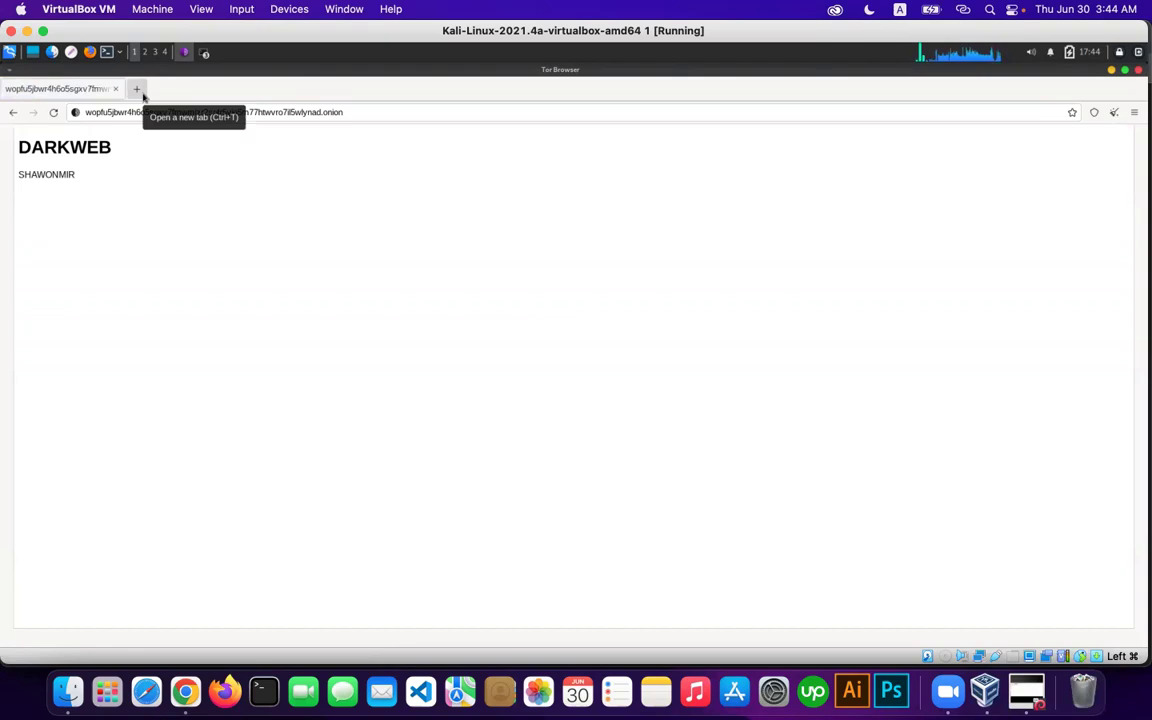
pyautogui.moveTo(14, 147); pyautogui.dragTo(87, 179)
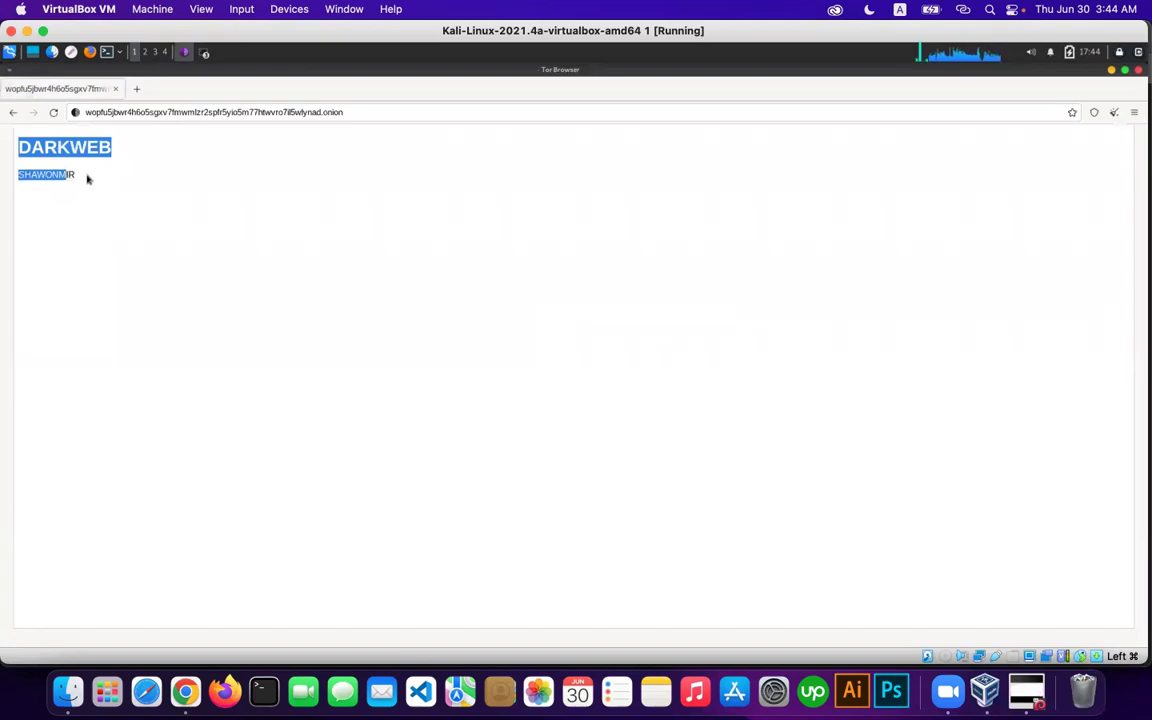
pyautogui.click(87, 179)
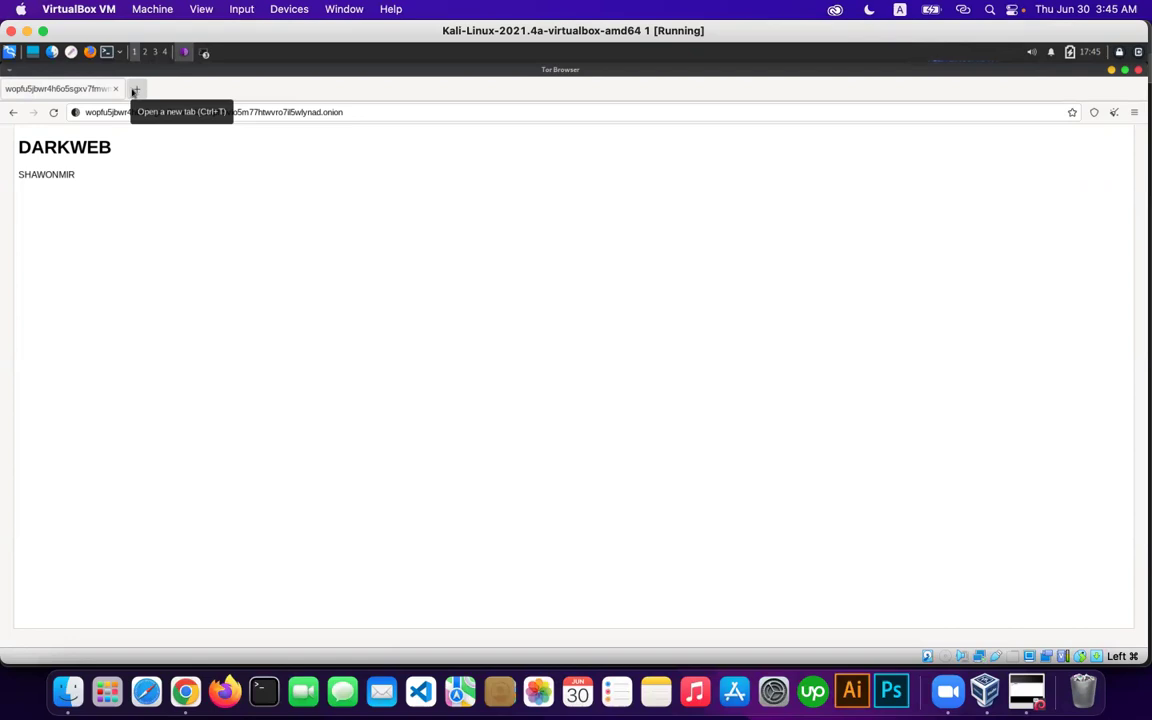
# - Search DuckDuckGo for 'darkwebsite list' in a new tab
pyautogui.click(133, 91)
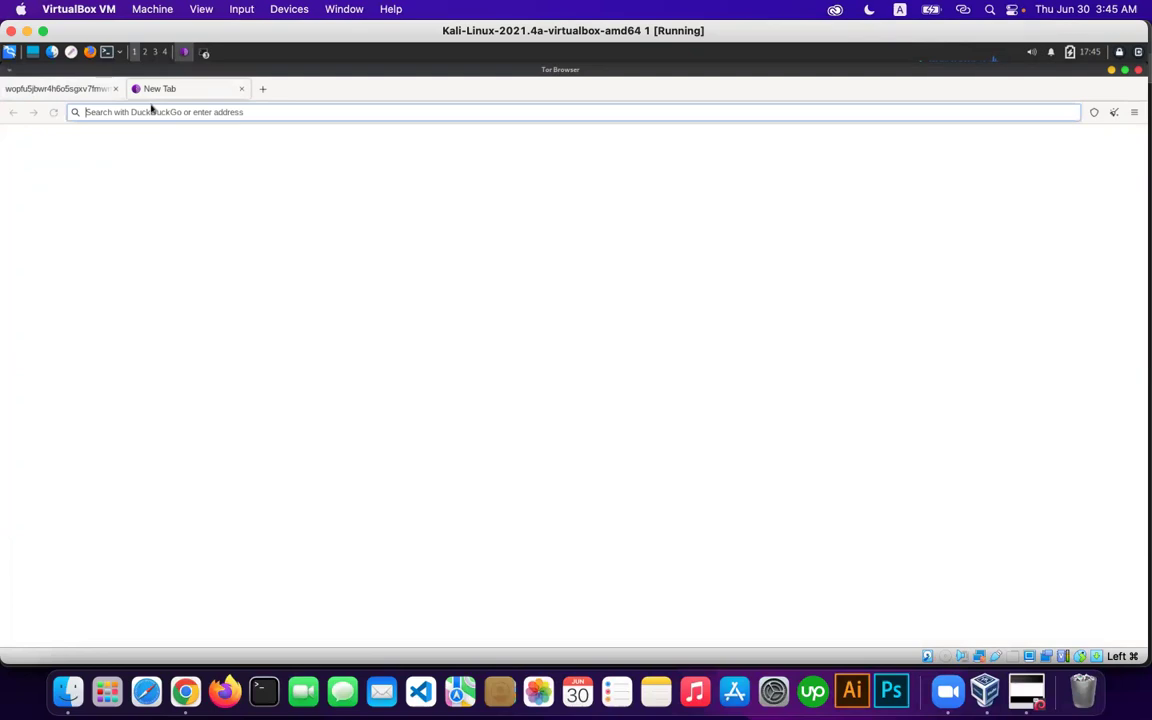
pyautogui.write('darkwebs')
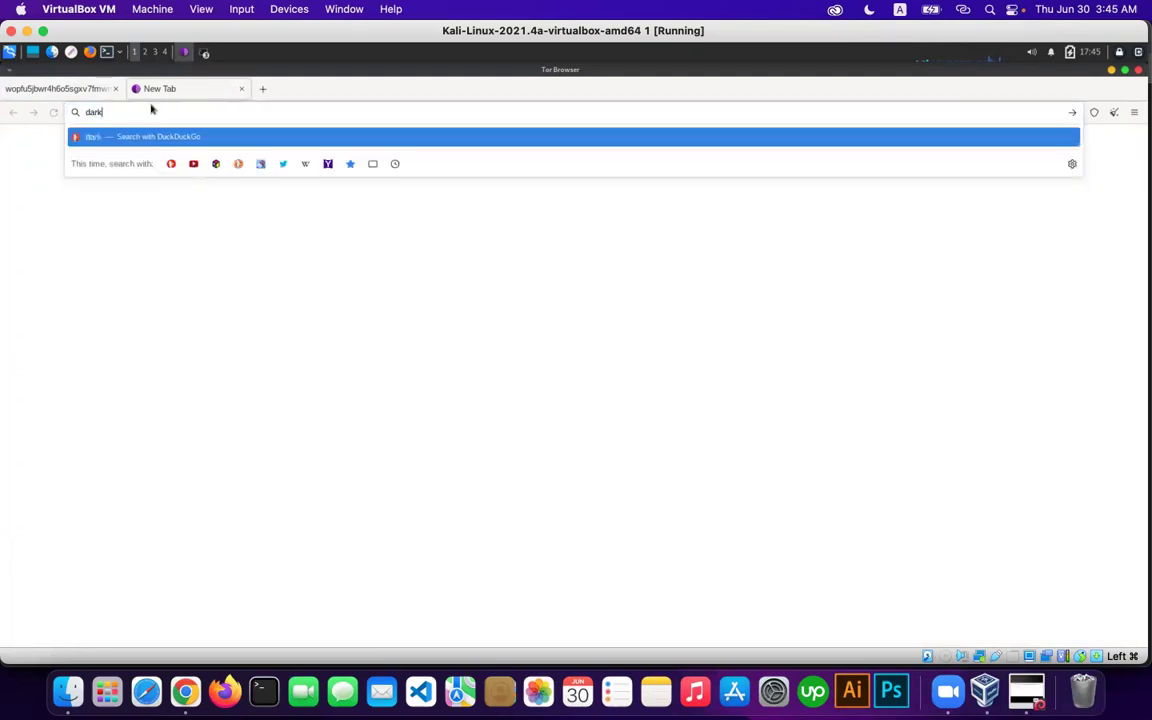
pyautogui.press('BackSpace')
pyautogui.write('site list')
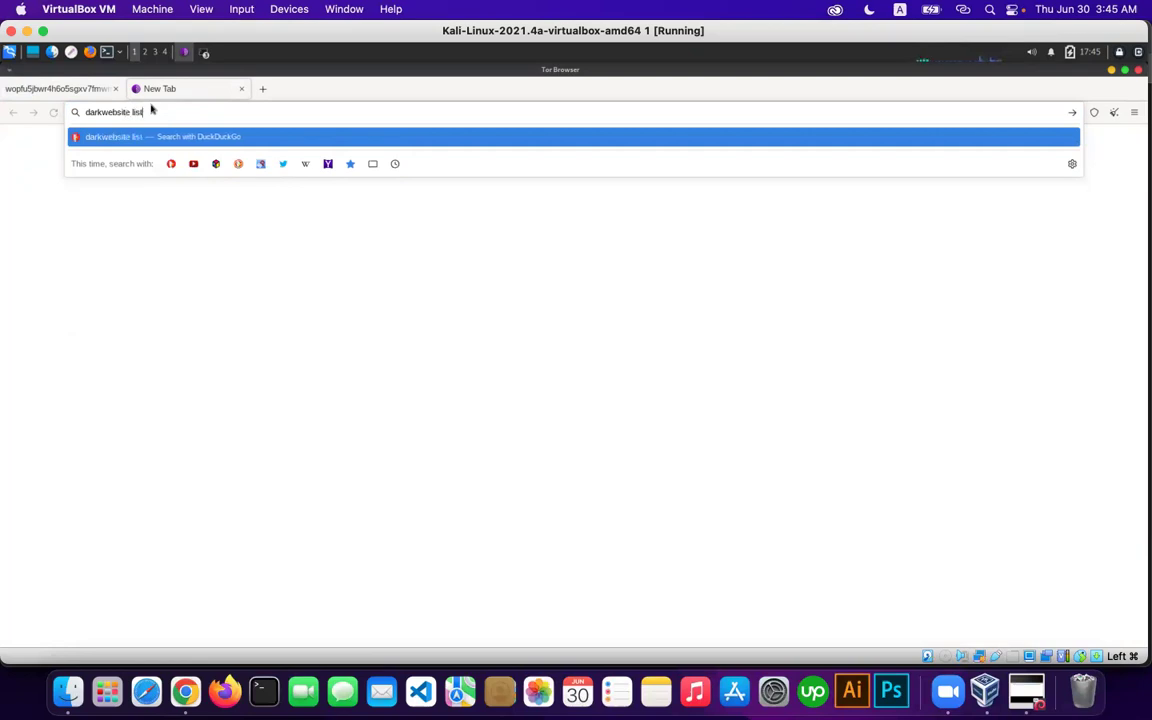
pyautogui.press('Return')
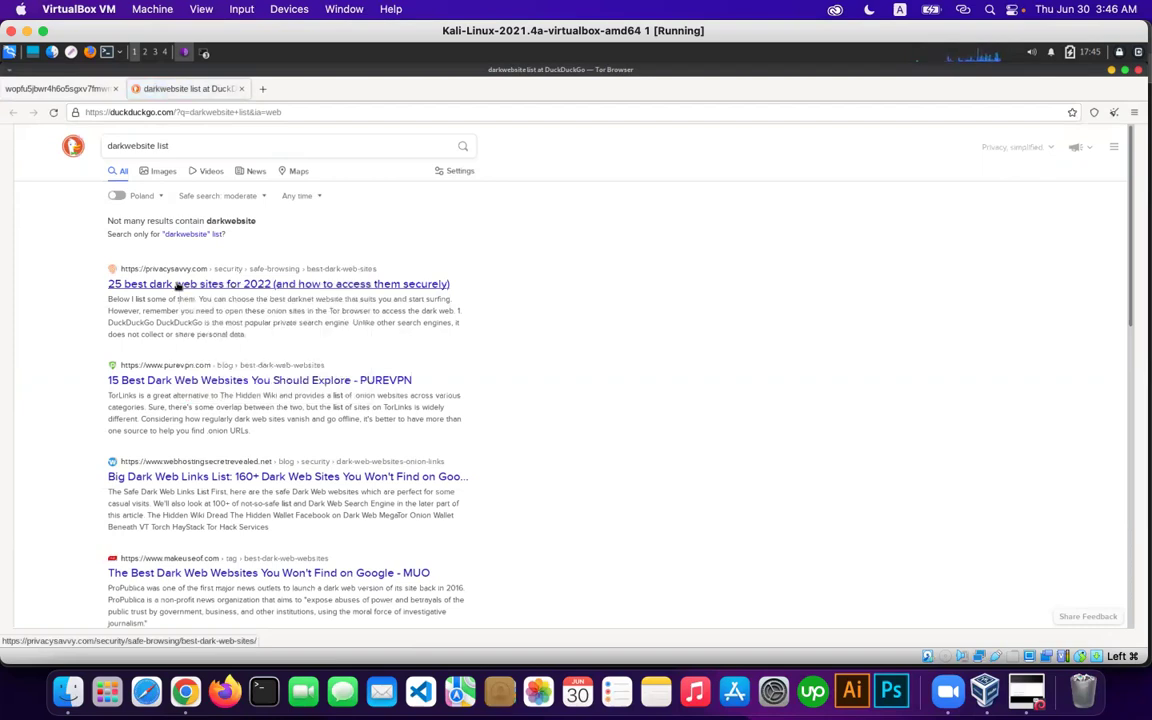
# - Open the first and third results in new tabs and view the privacysavvy.com tab
pyautogui.rightClick(177, 287)
pyautogui.click(192, 292)
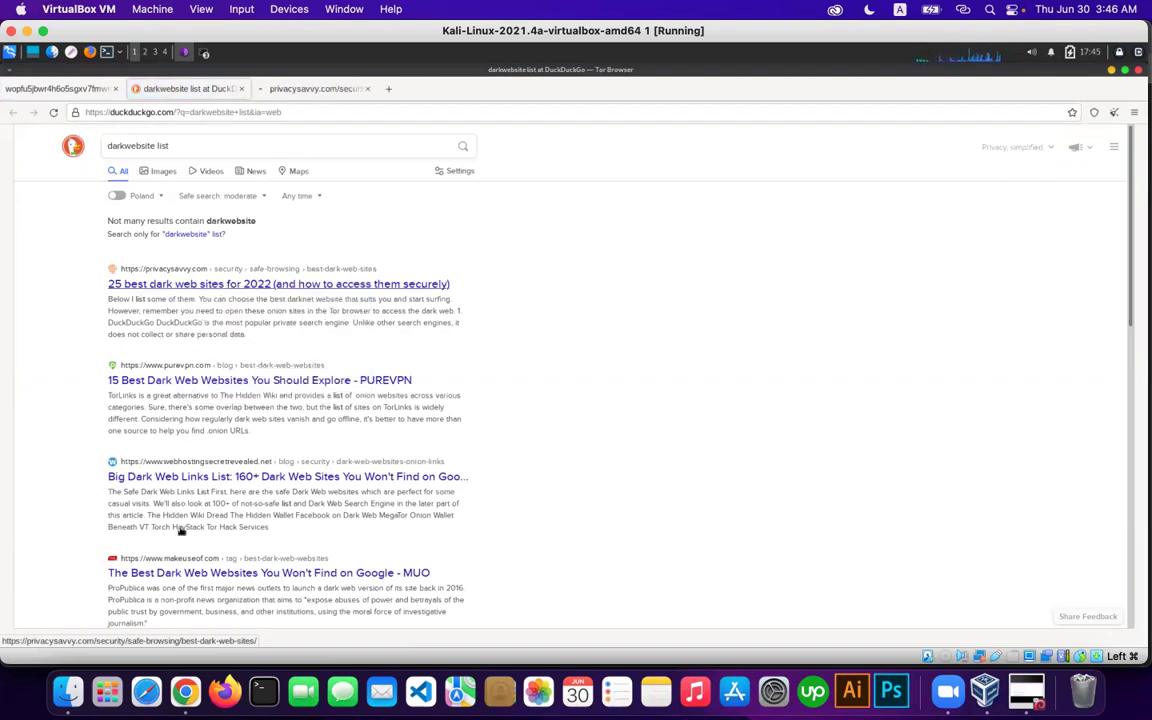
pyautogui.rightClick(232, 480)
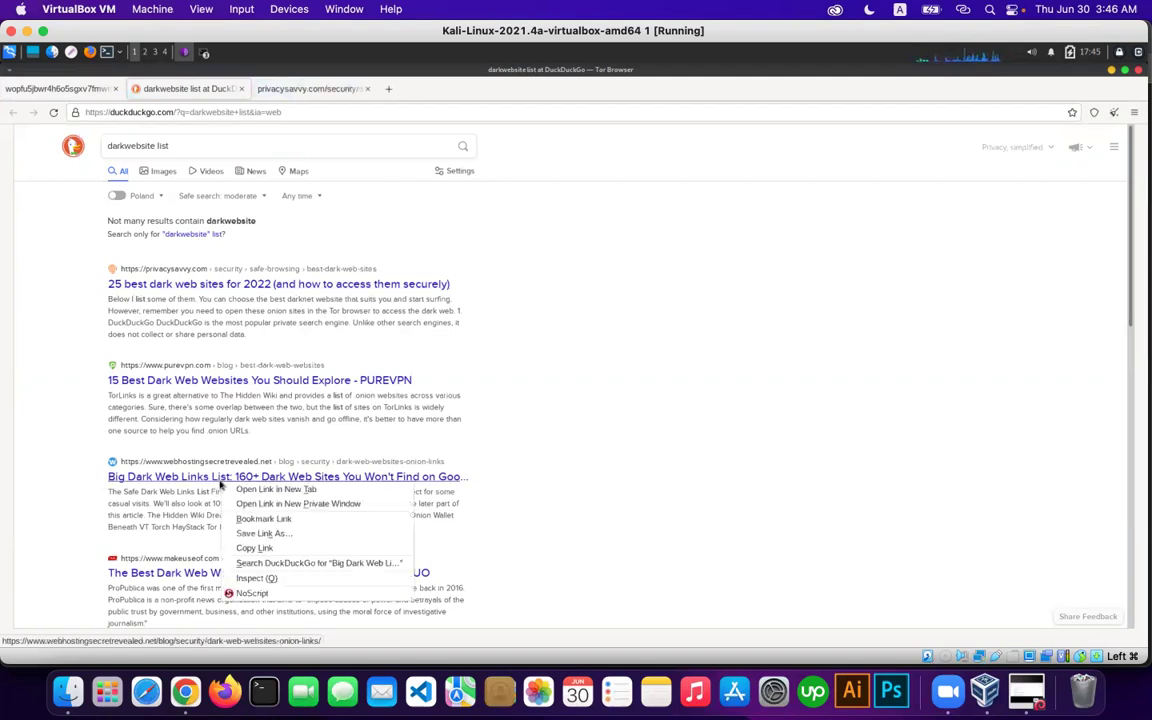
pyautogui.click(240, 489)
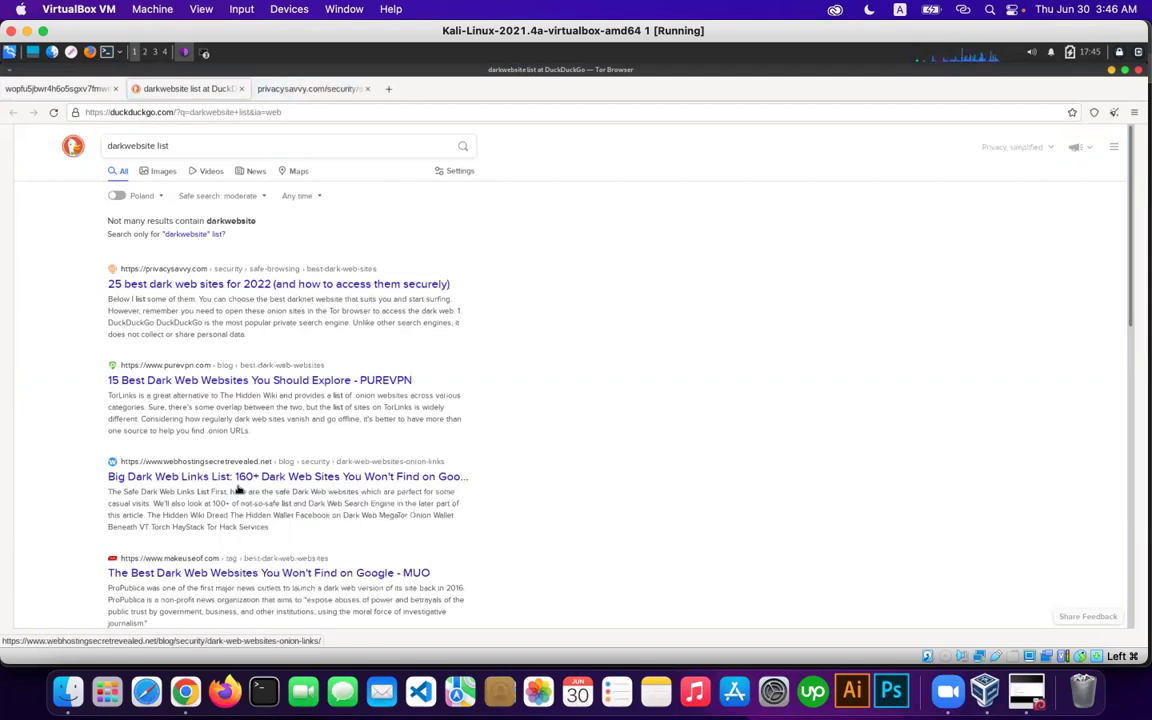
pyautogui.click(306, 90)
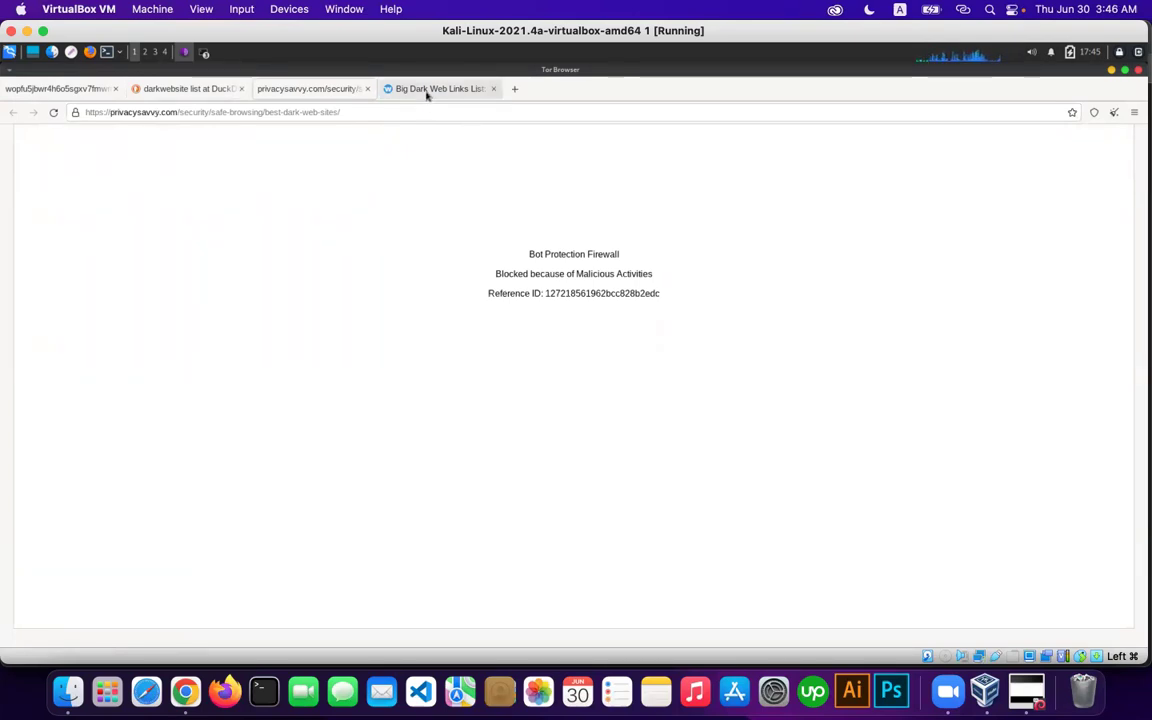
pyautogui.click(426, 90)
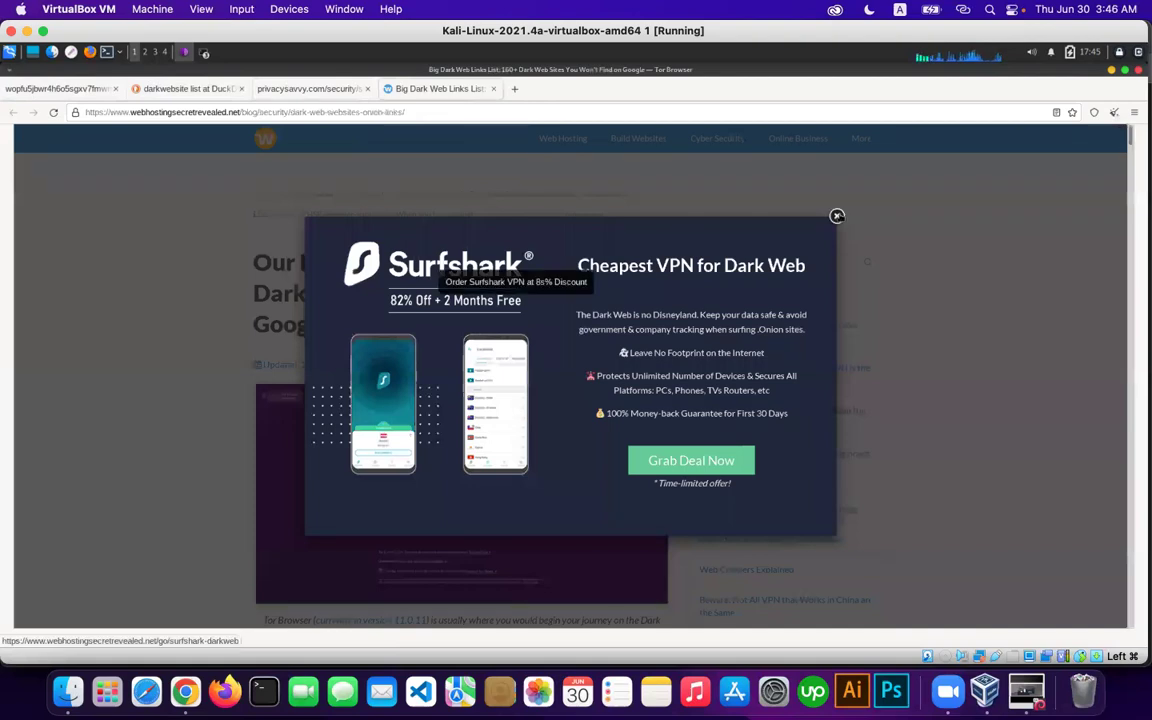
pyautogui.click(837, 216)
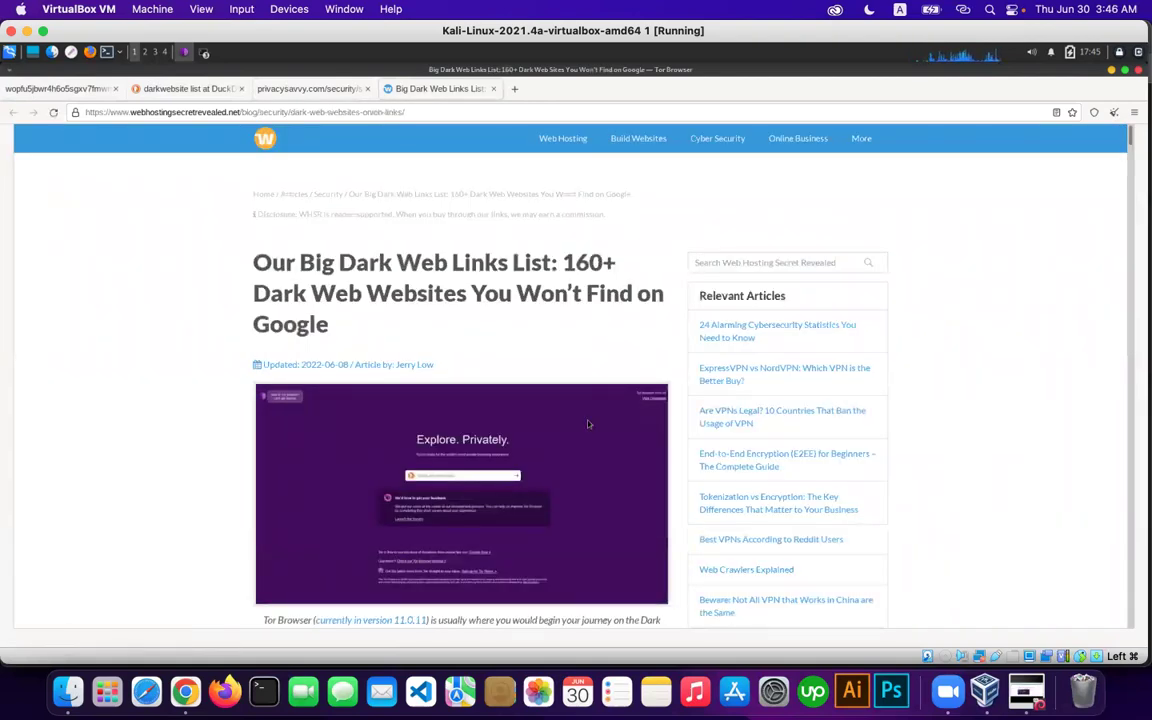
pyautogui.scroll(-10, 588, 424)
pyautogui.scroll(-15, 588, 424)
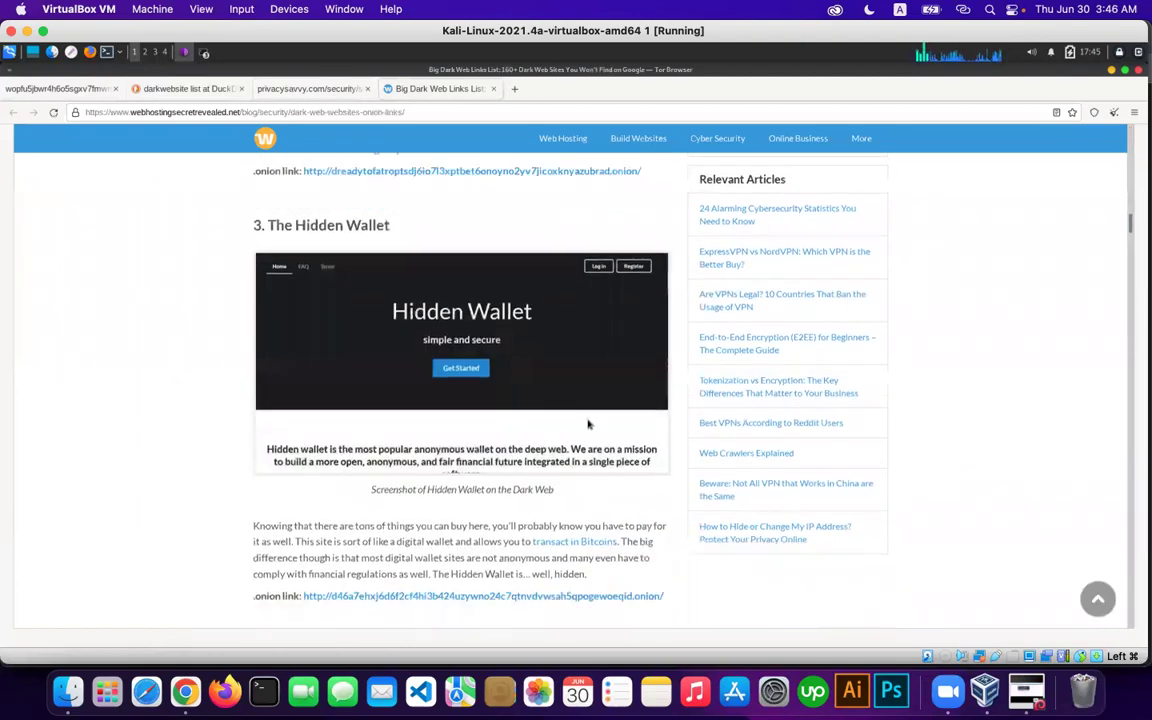
pyautogui.scroll(-5, 588, 424)
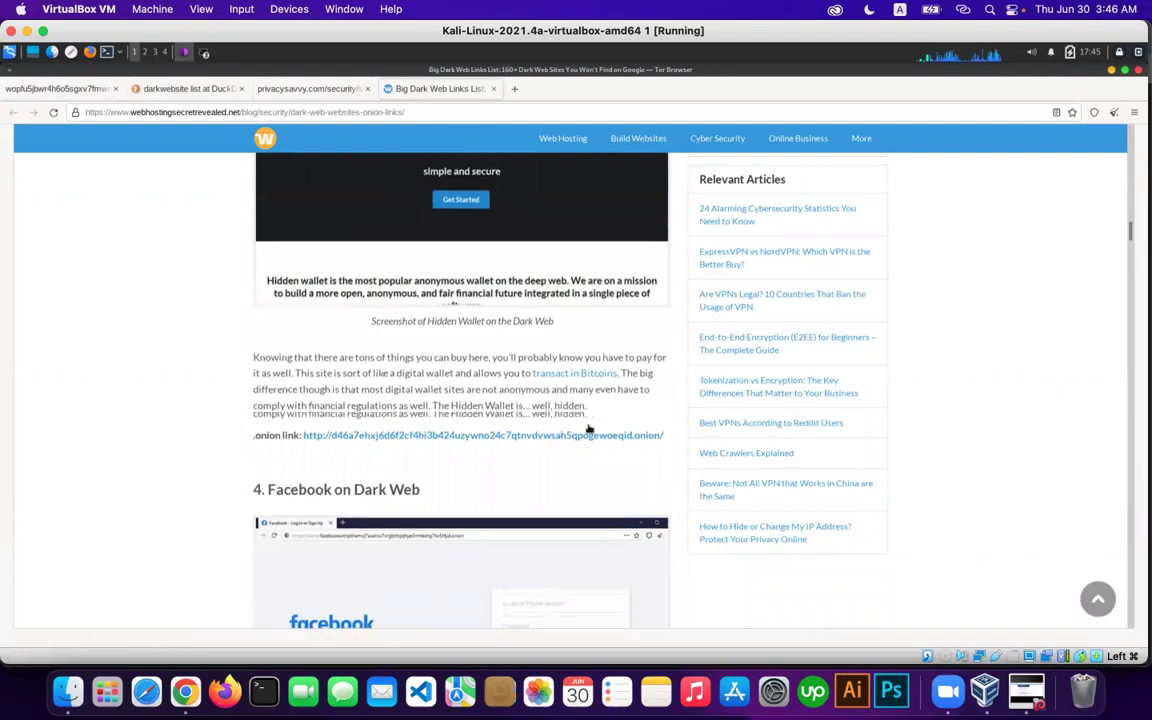
pyautogui.scroll(4, 588, 428)
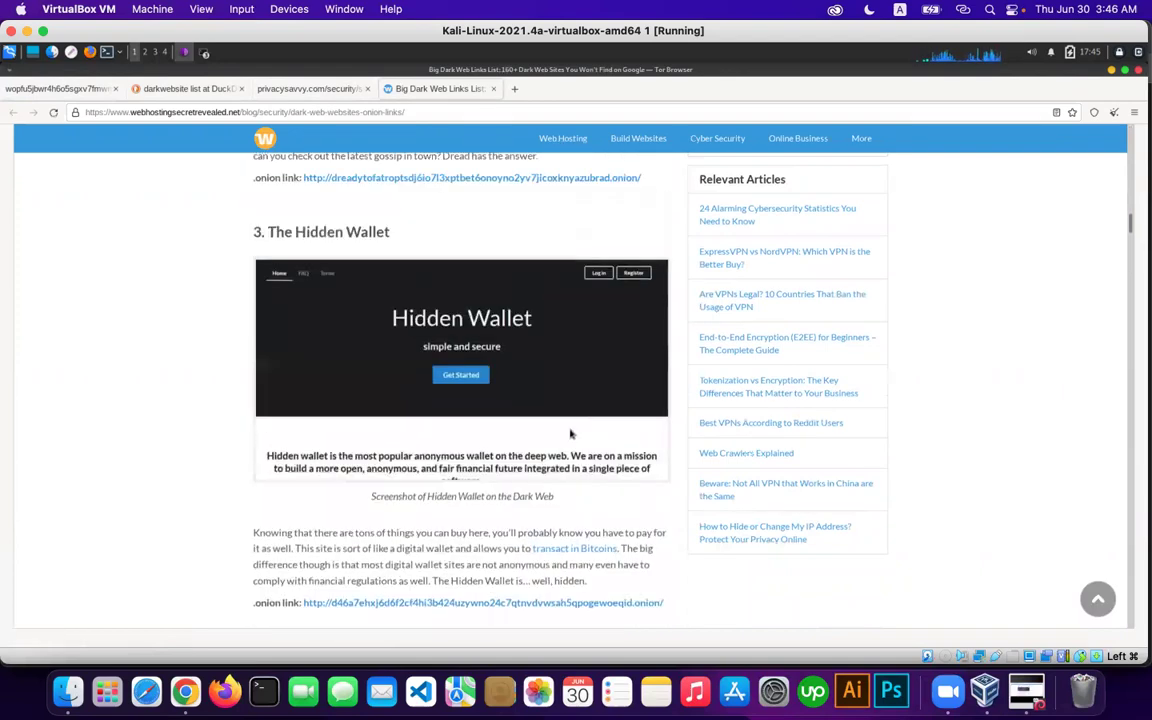
pyautogui.rightClick(446, 606)
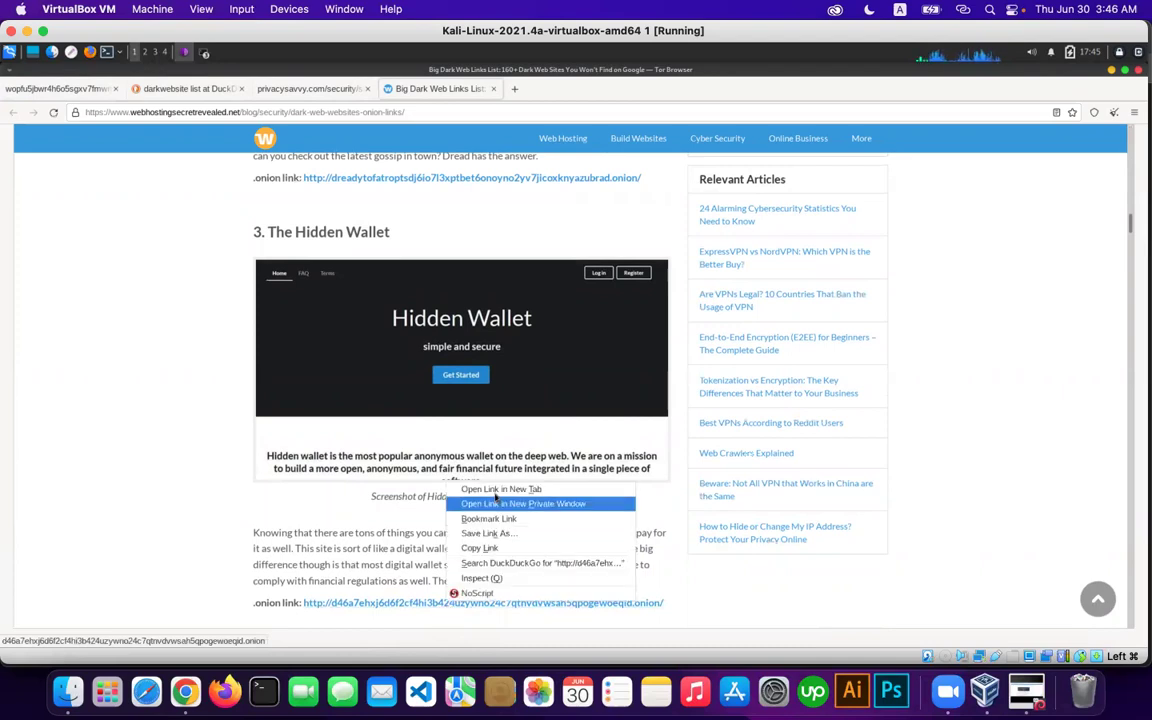
pyautogui.click(468, 482)
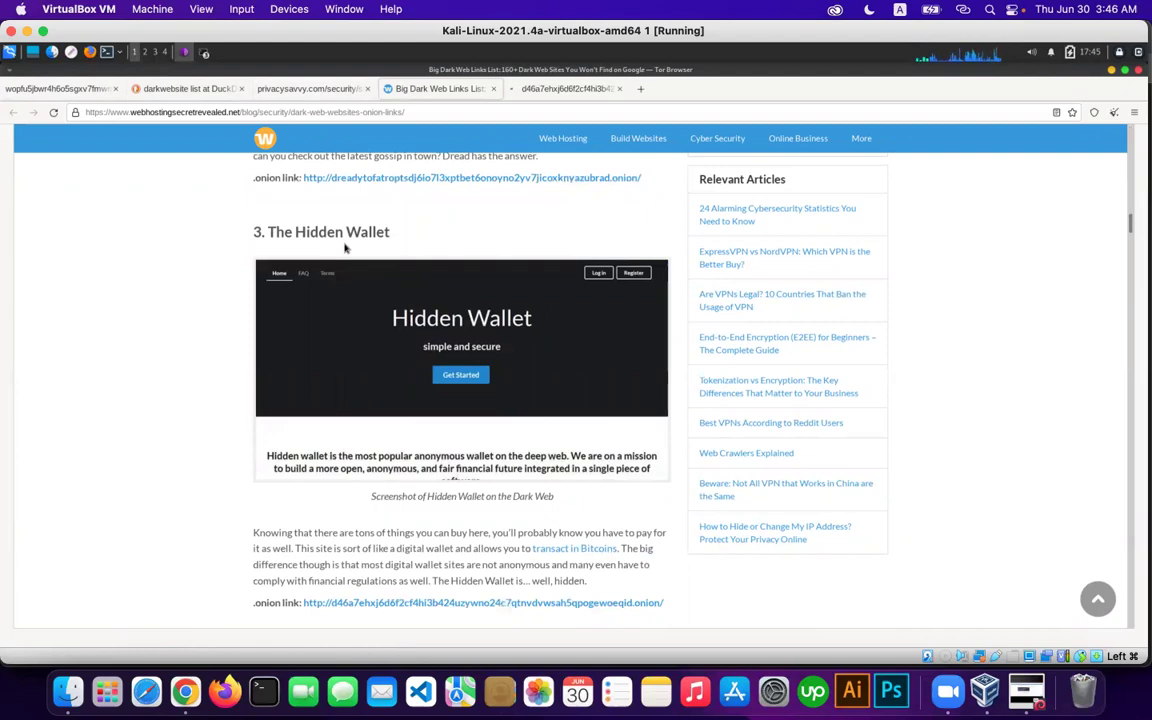
pyautogui.scroll(3, 345, 248)
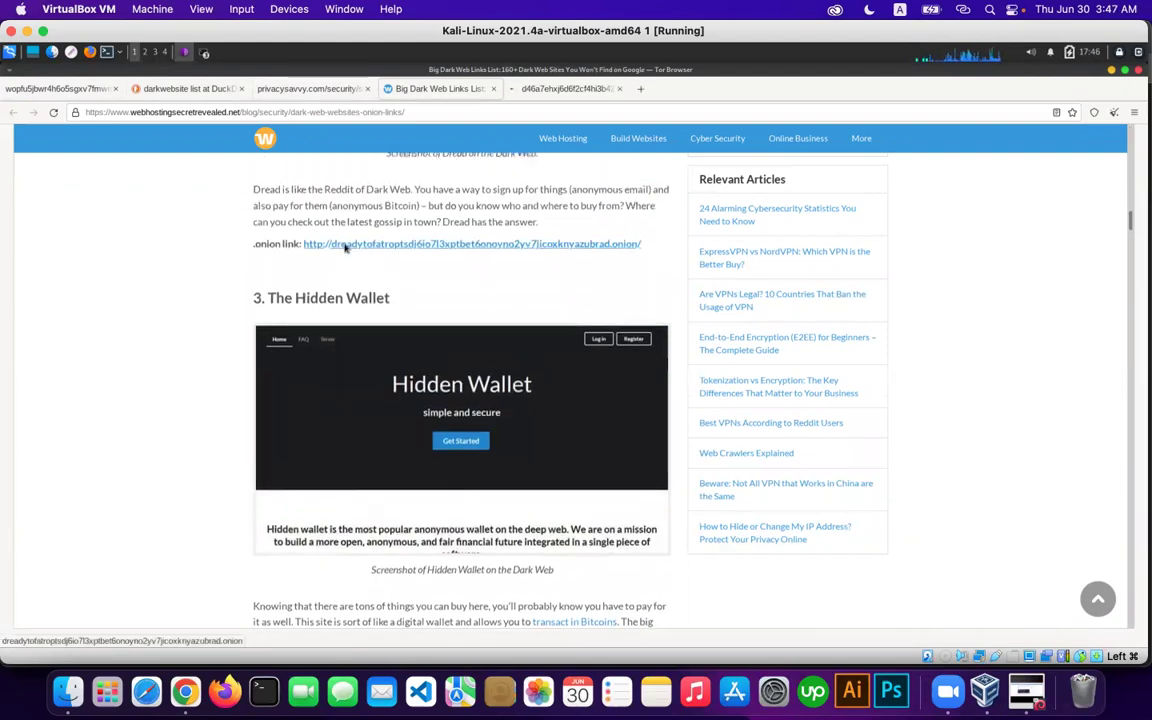
pyautogui.scroll(2, 345, 248)
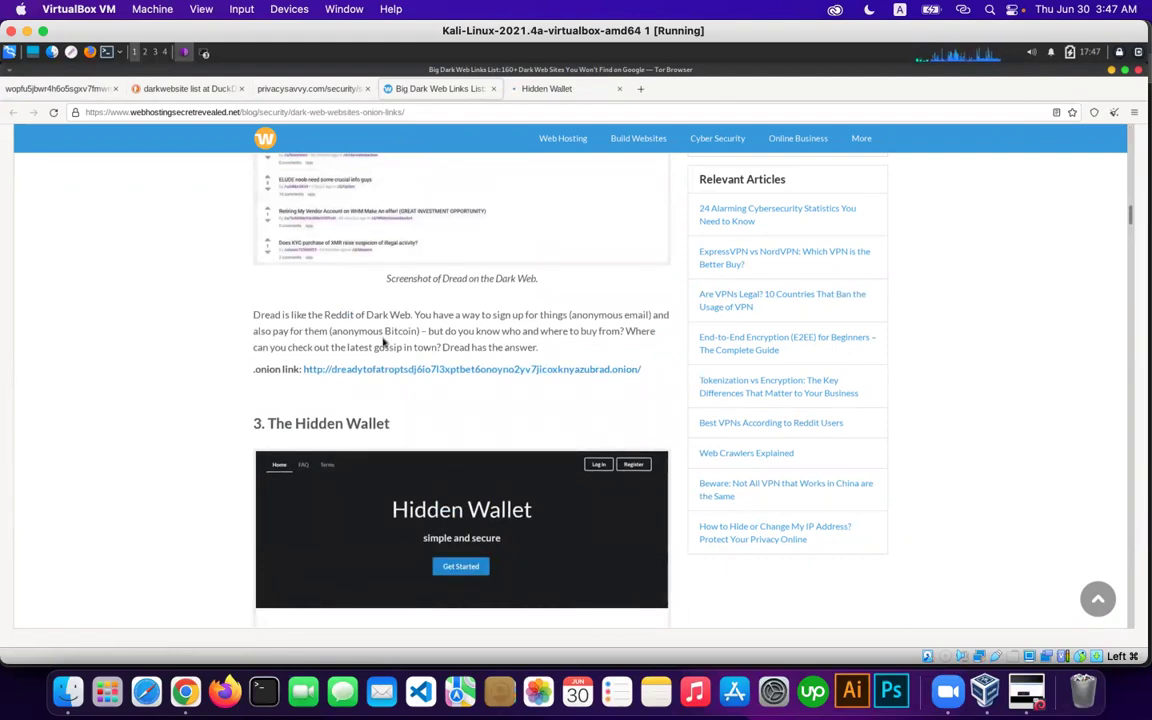
pyautogui.scroll(2, 384, 344)
pyautogui.scroll(2, 386, 348)
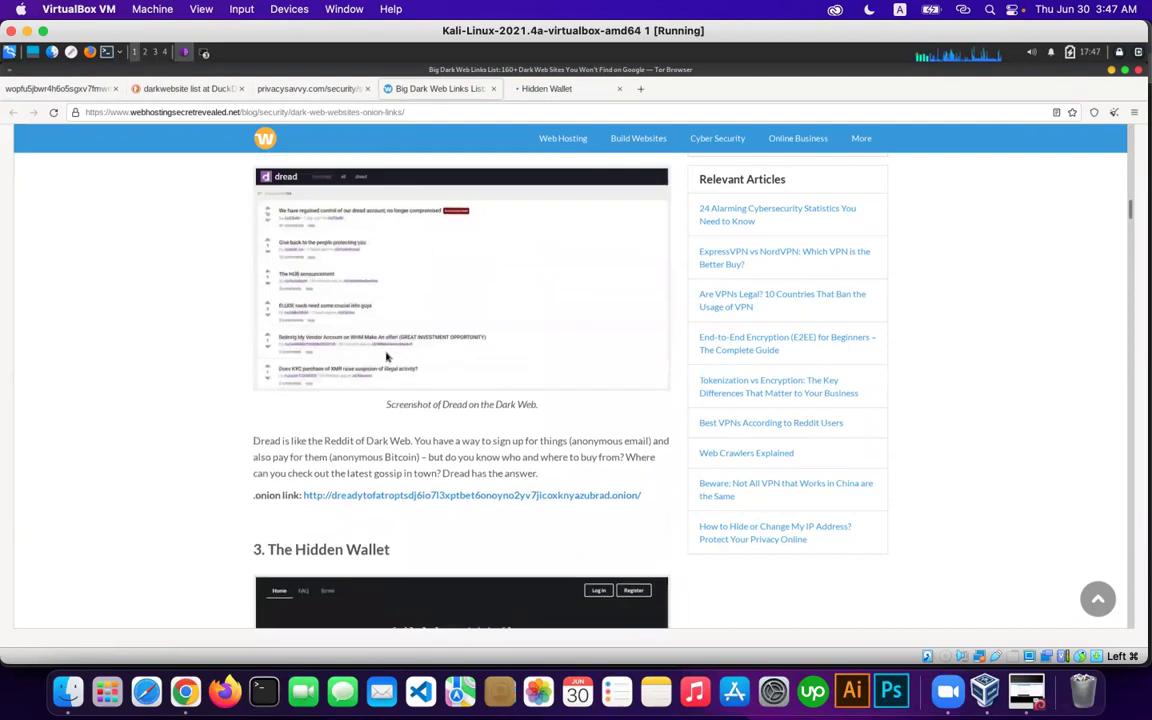
pyautogui.scroll(5, 386, 356)
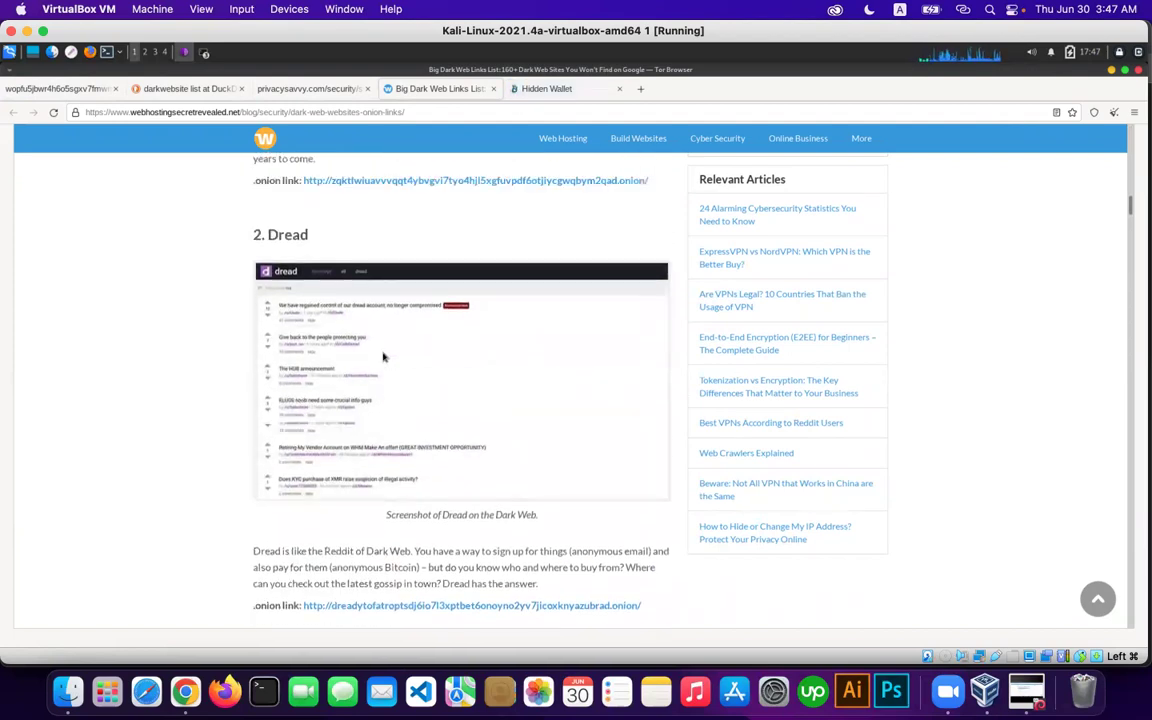
pyautogui.scroll(10, 367, 414)
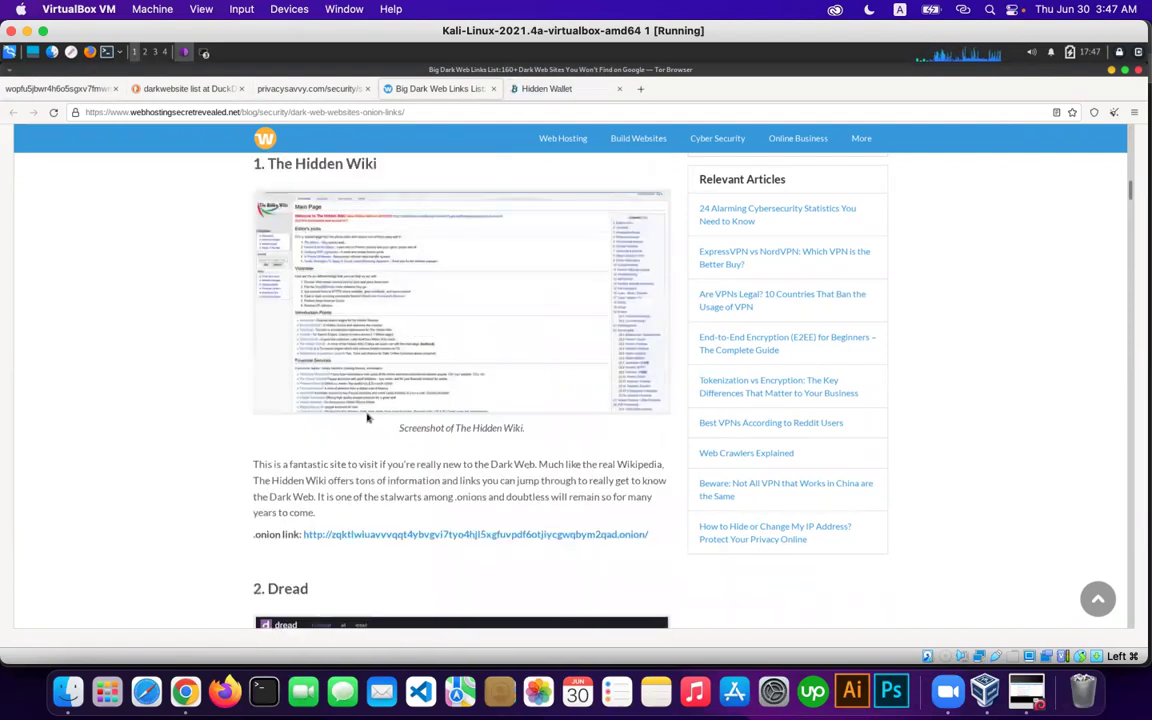
pyautogui.scroll(4, 367, 410)
pyautogui.scroll(12, 366, 450)
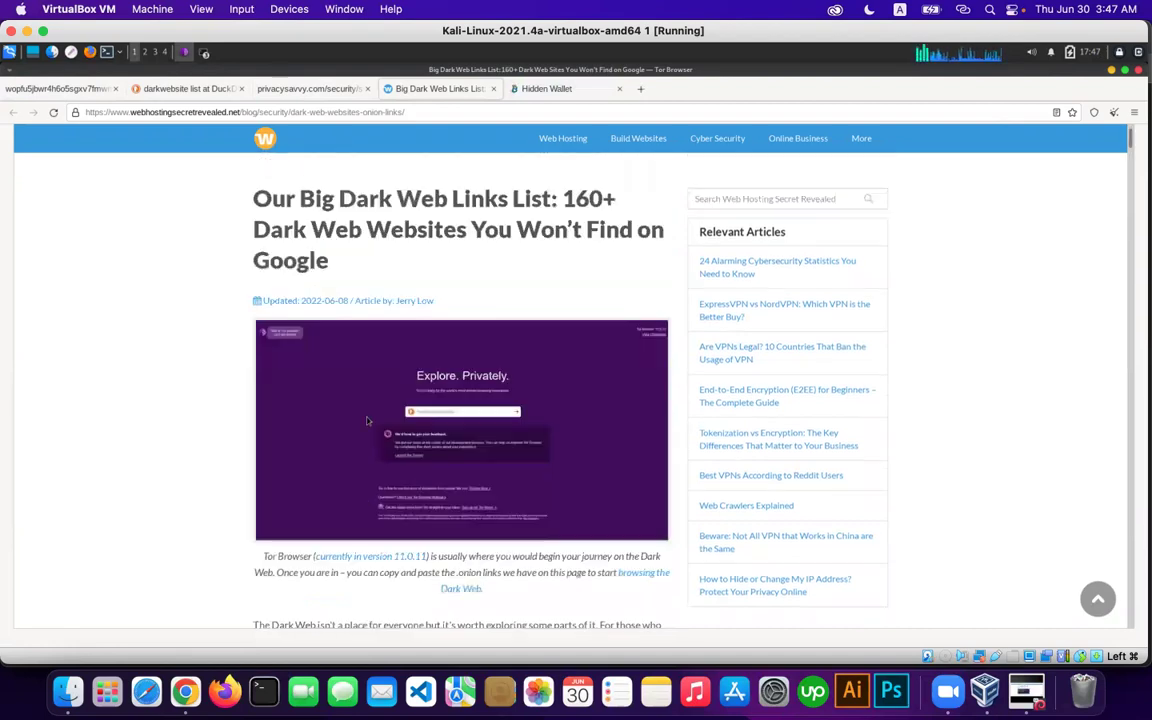
pyautogui.scroll(-10, 360, 300)
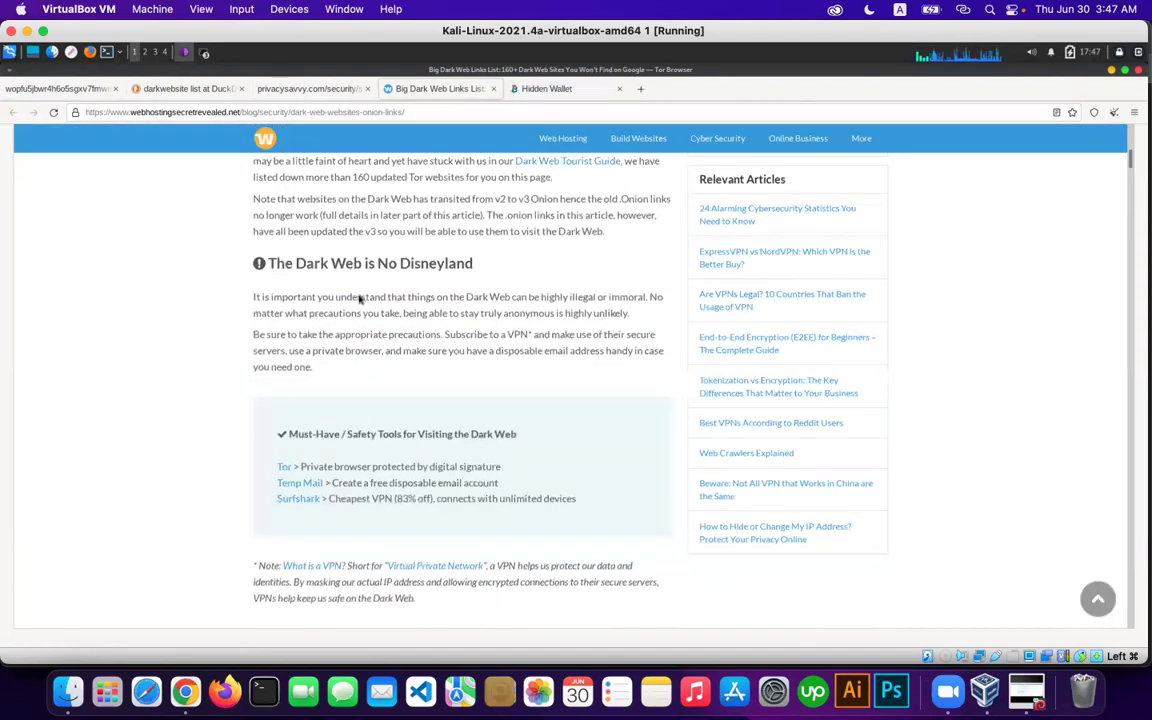
# - Glance at the privacysavvy tab, then scroll through the 'darkwebsite list' search results
pyautogui.click(300, 90)
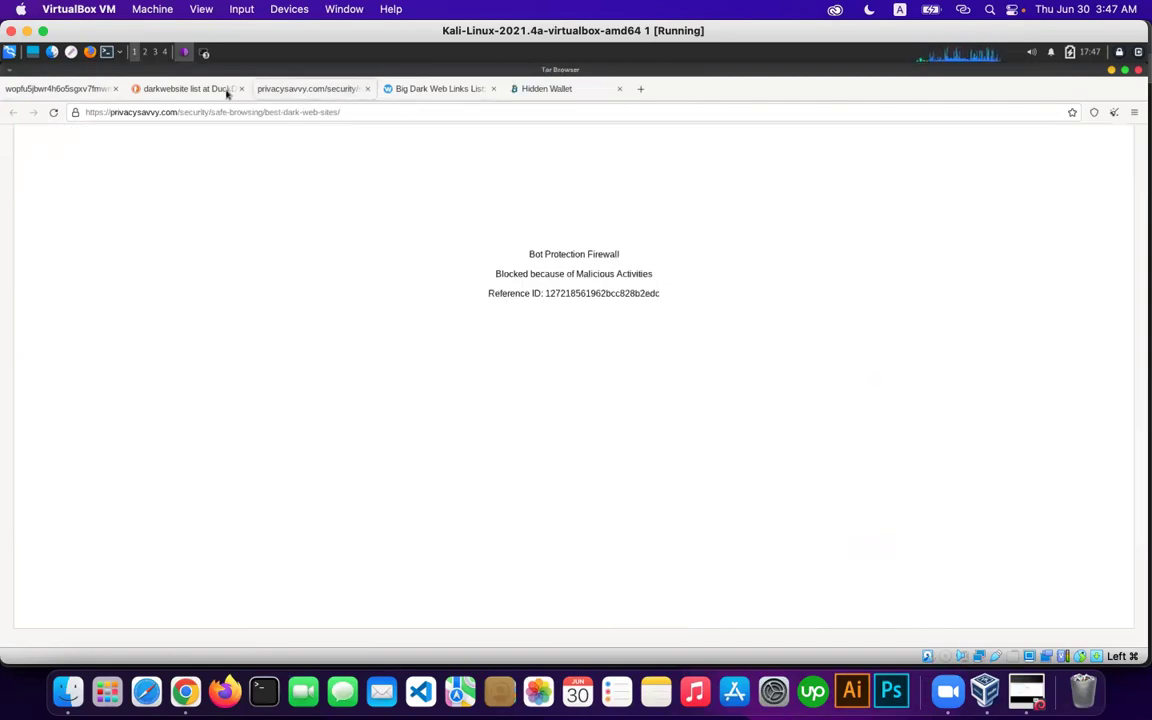
pyautogui.click(226, 90)
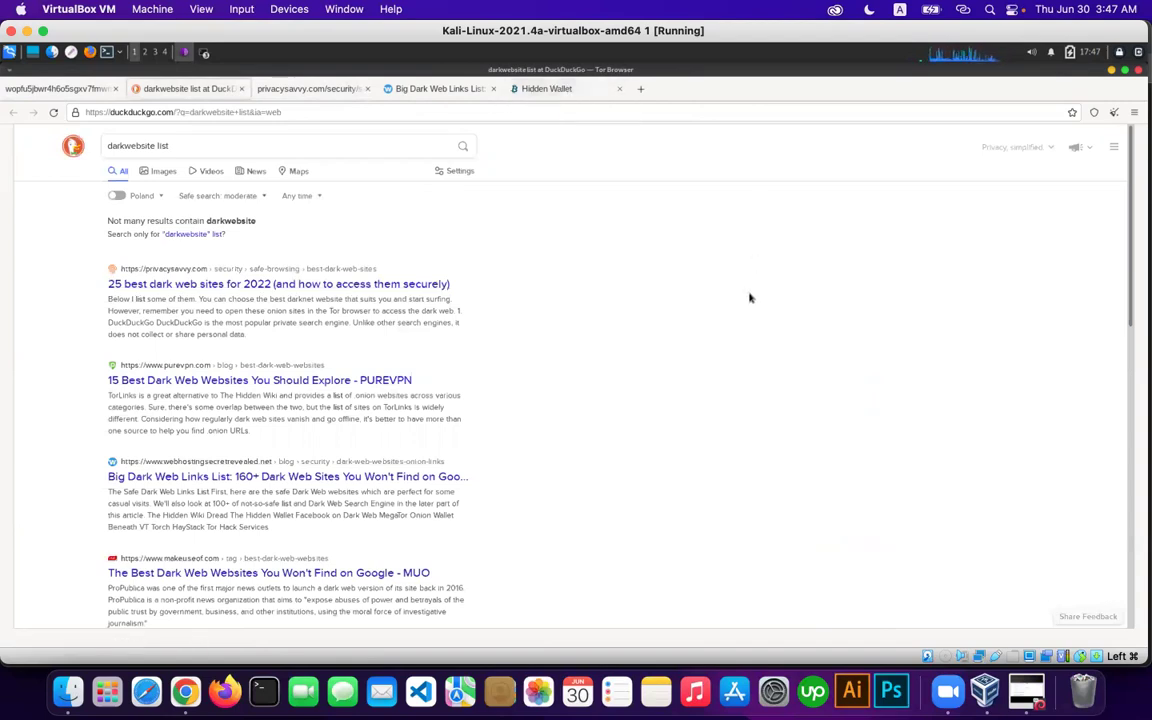
pyautogui.scroll(-10, 750, 298)
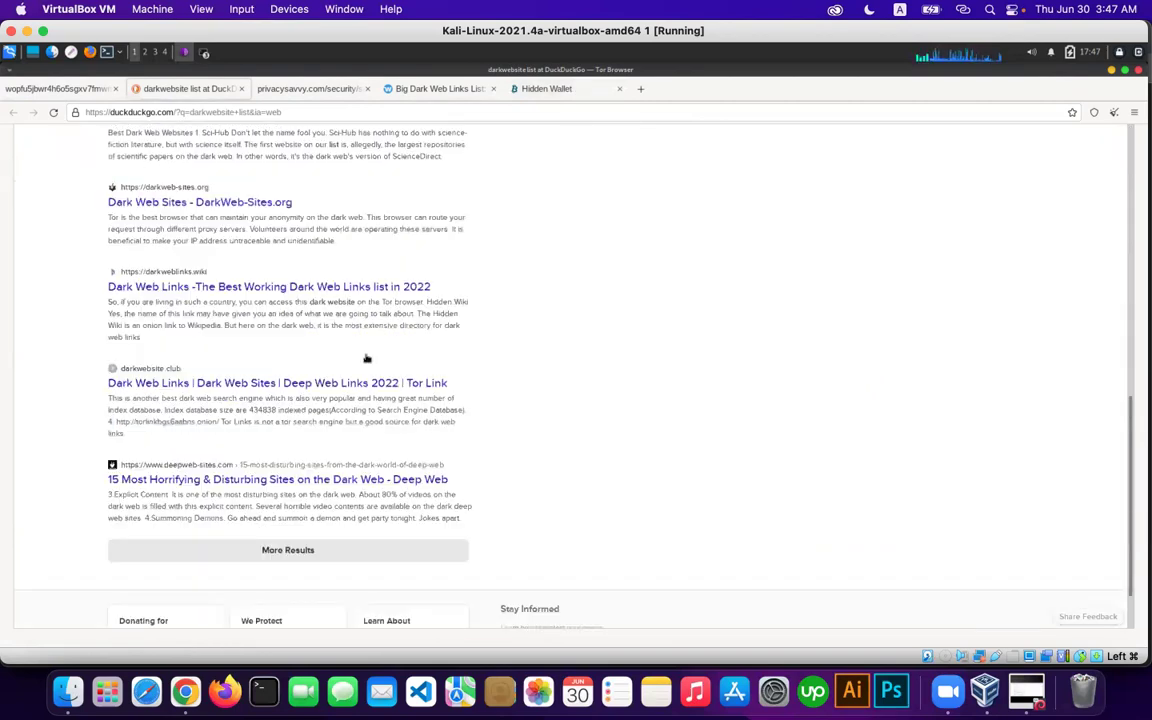
pyautogui.scroll(15, 367, 358)
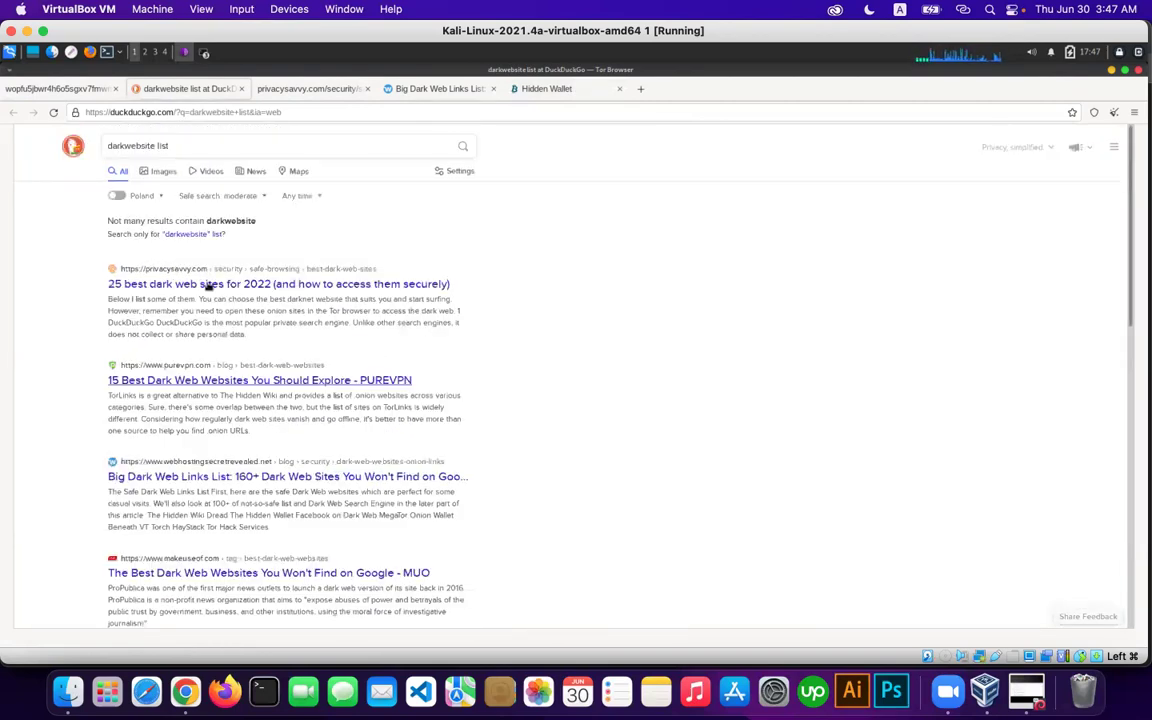
# - Recheck privacysavvy, scroll the Big Dark Web Links List article, then show Hidden Wallet
pyautogui.click(334, 89)
pyautogui.click(414, 89)
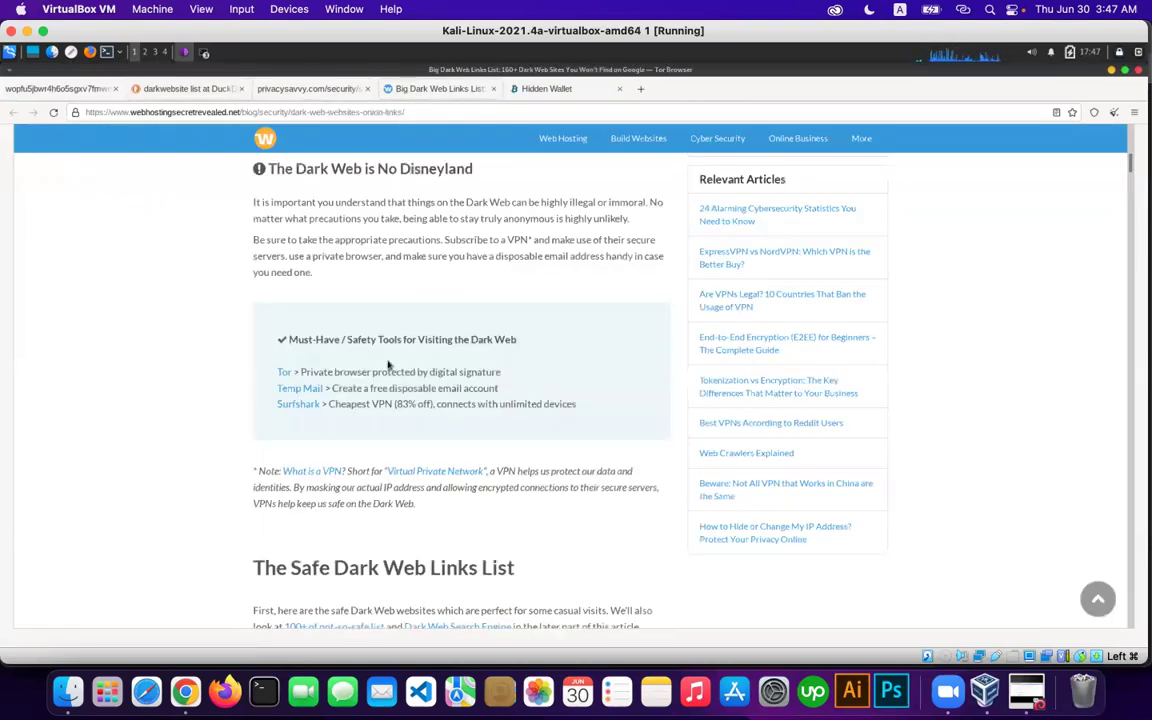
pyautogui.scroll(5, 389, 365)
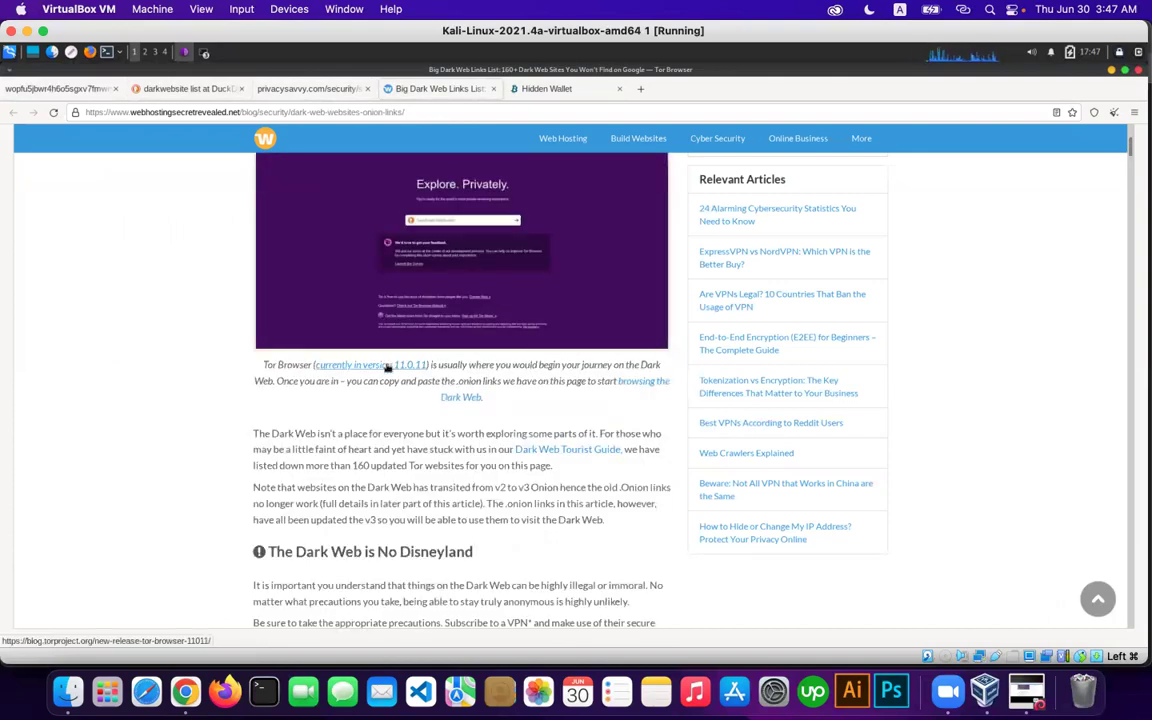
pyautogui.scroll(3, 388, 365)
pyautogui.scroll(1, 389, 370)
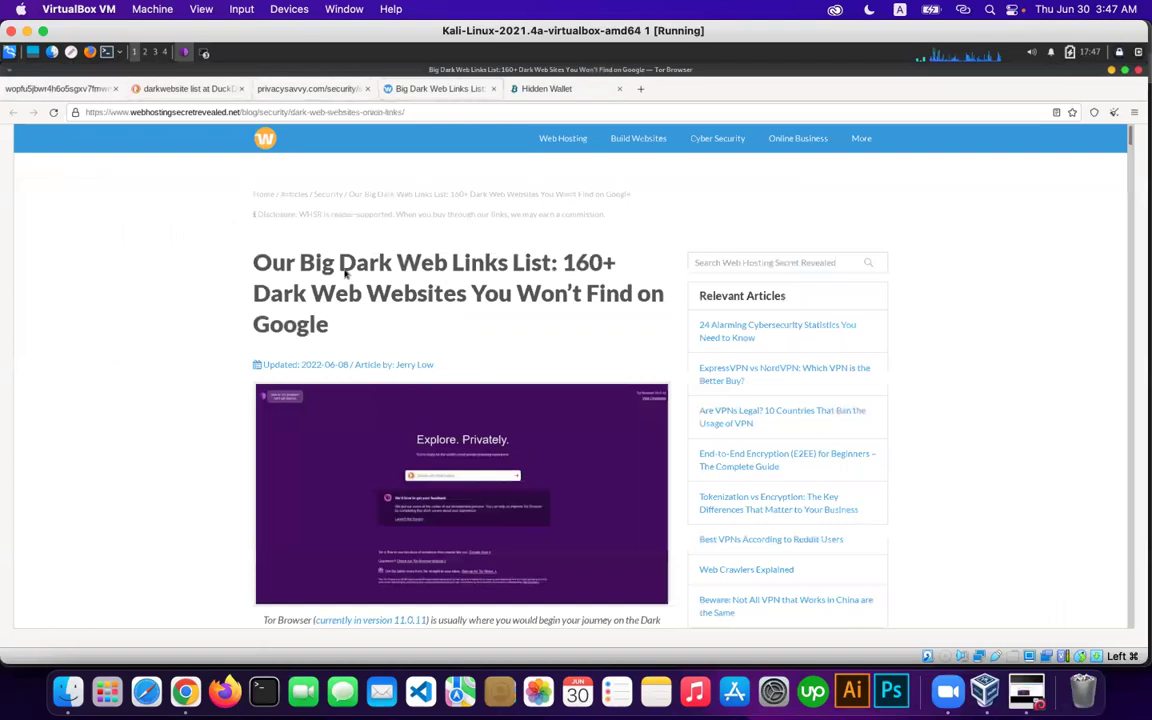
pyautogui.click(557, 90)
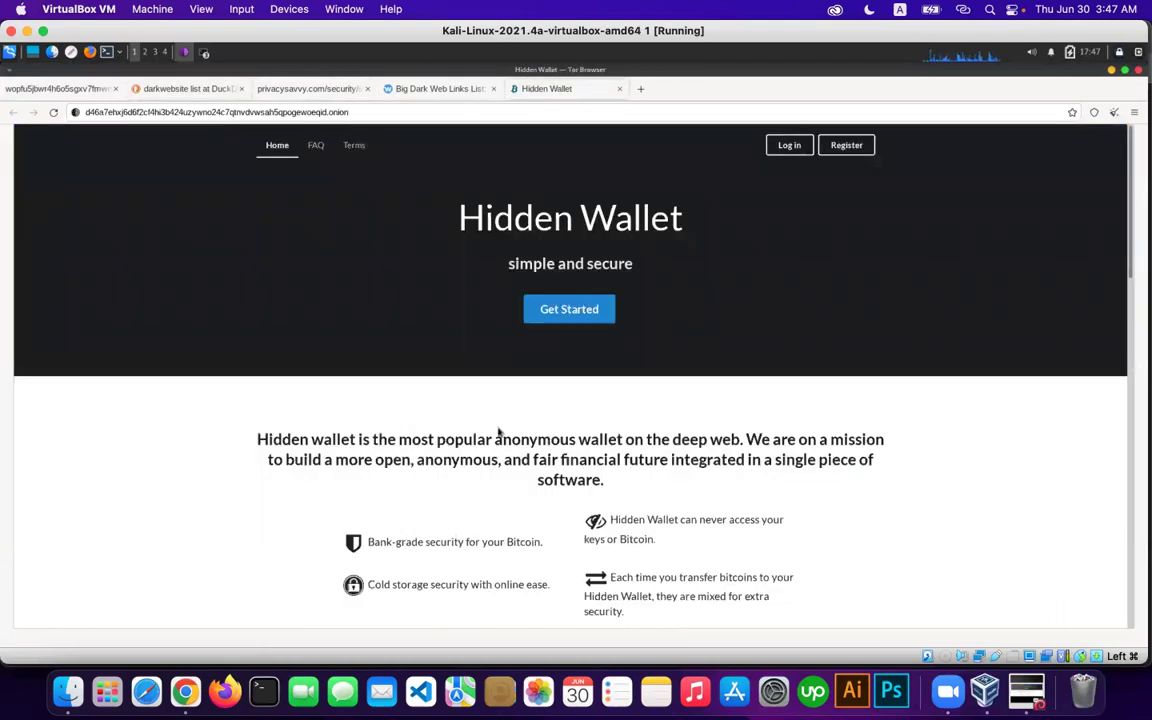
# - Open Hidden Wallet's FAQ page, then go back to the blocked privacysavvy.com tab
pyautogui.scroll(-2, 498, 432)
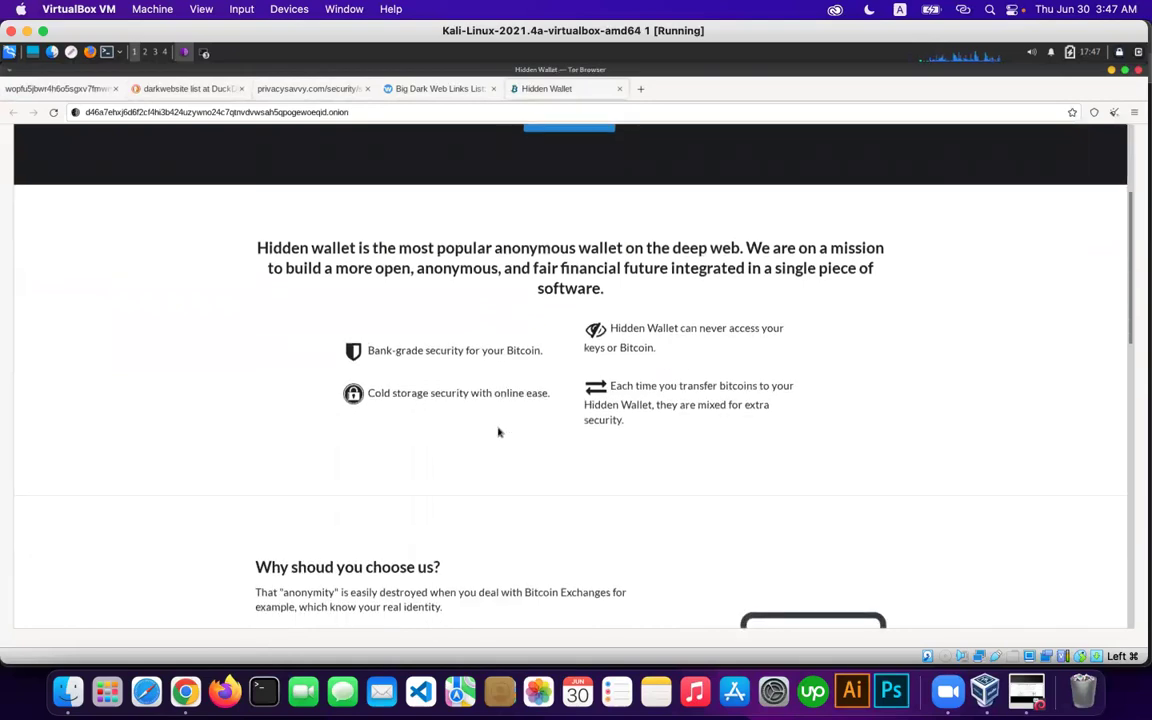
pyautogui.scroll(-10, 499, 432)
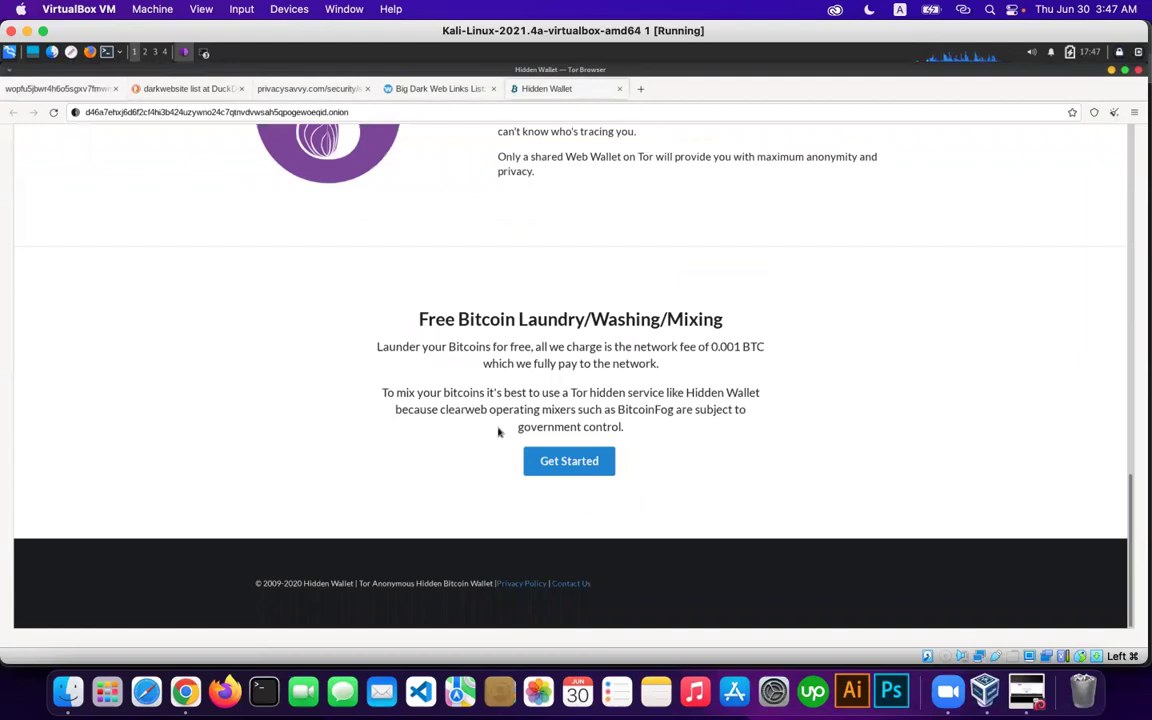
pyautogui.scroll(10, 499, 432)
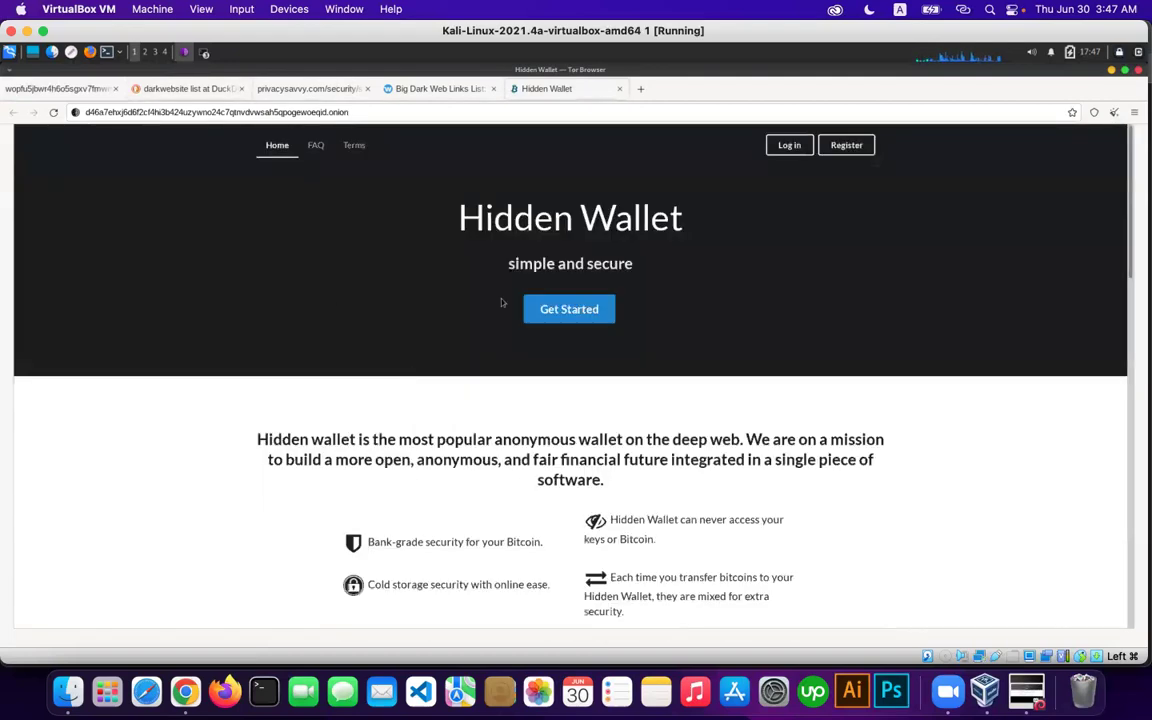
pyautogui.click(316, 146)
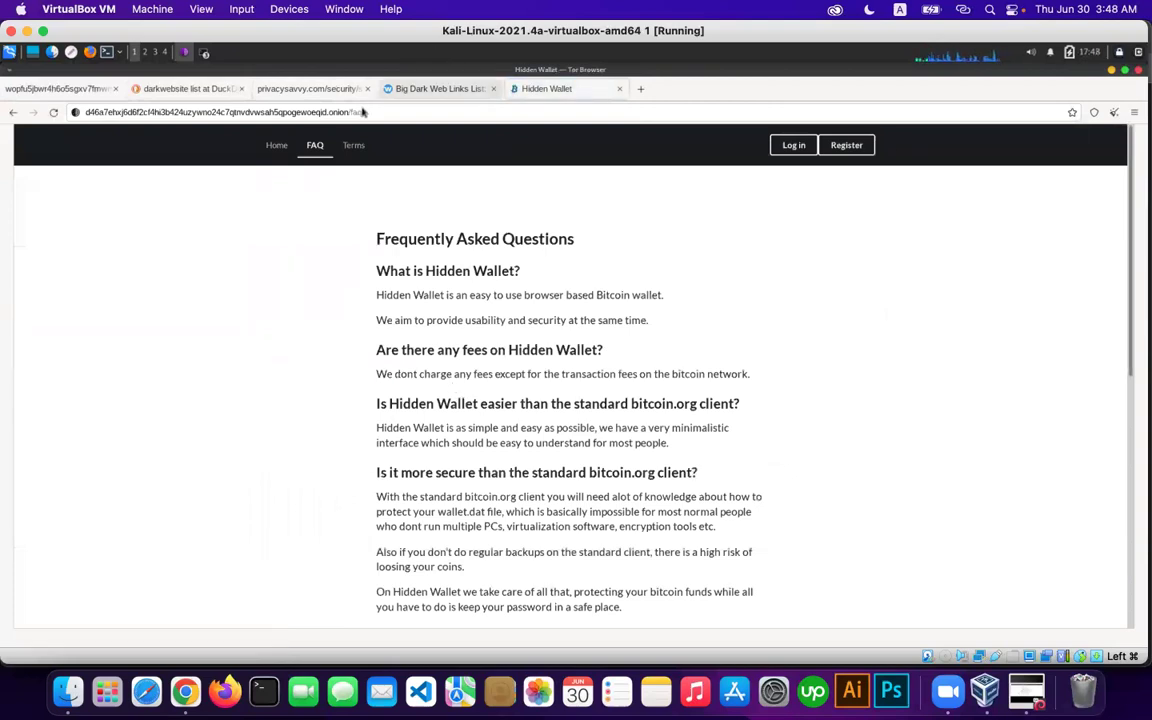
pyautogui.click(317, 96)
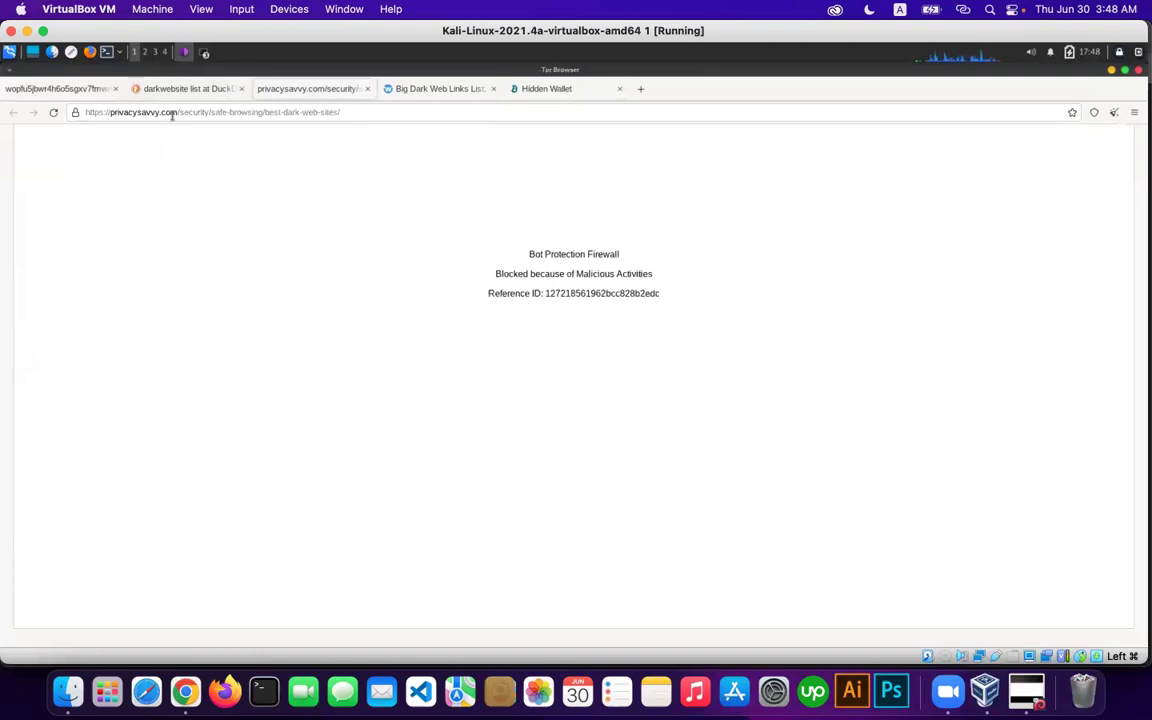
# - Reload the blocked privacysavvy page, then open PureVPN's '15 Best Dark Web Websites' result
pyautogui.click(172, 112)
pyautogui.press('Return')
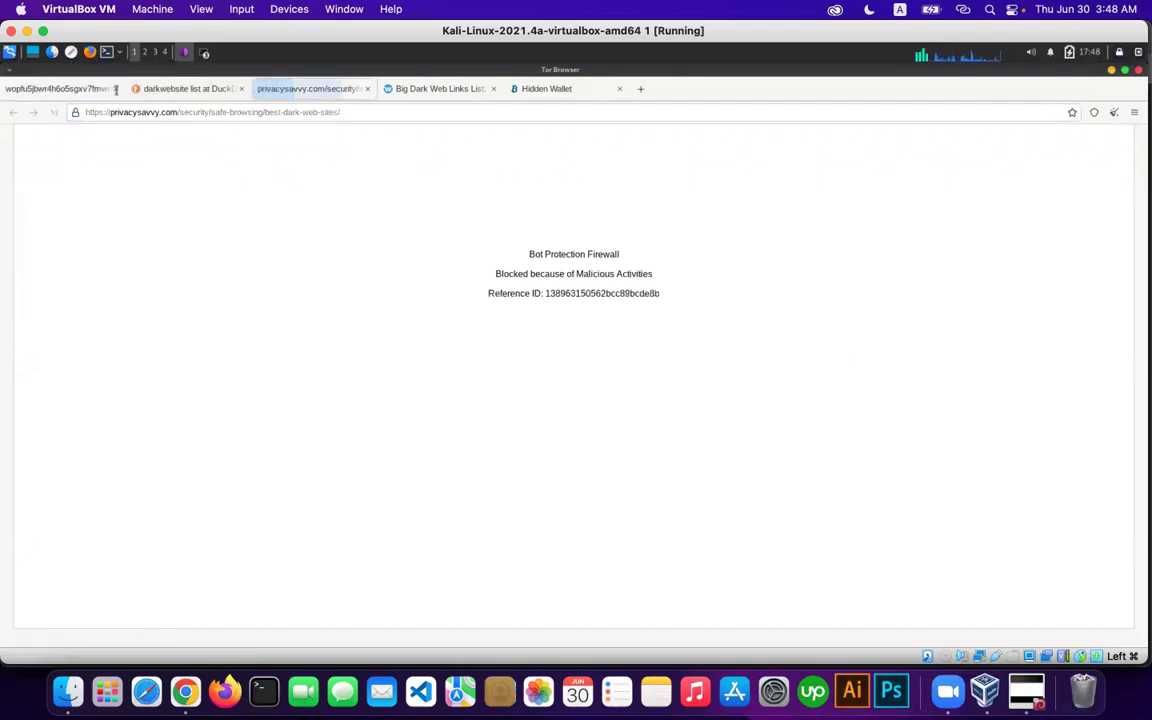
pyautogui.click(187, 88)
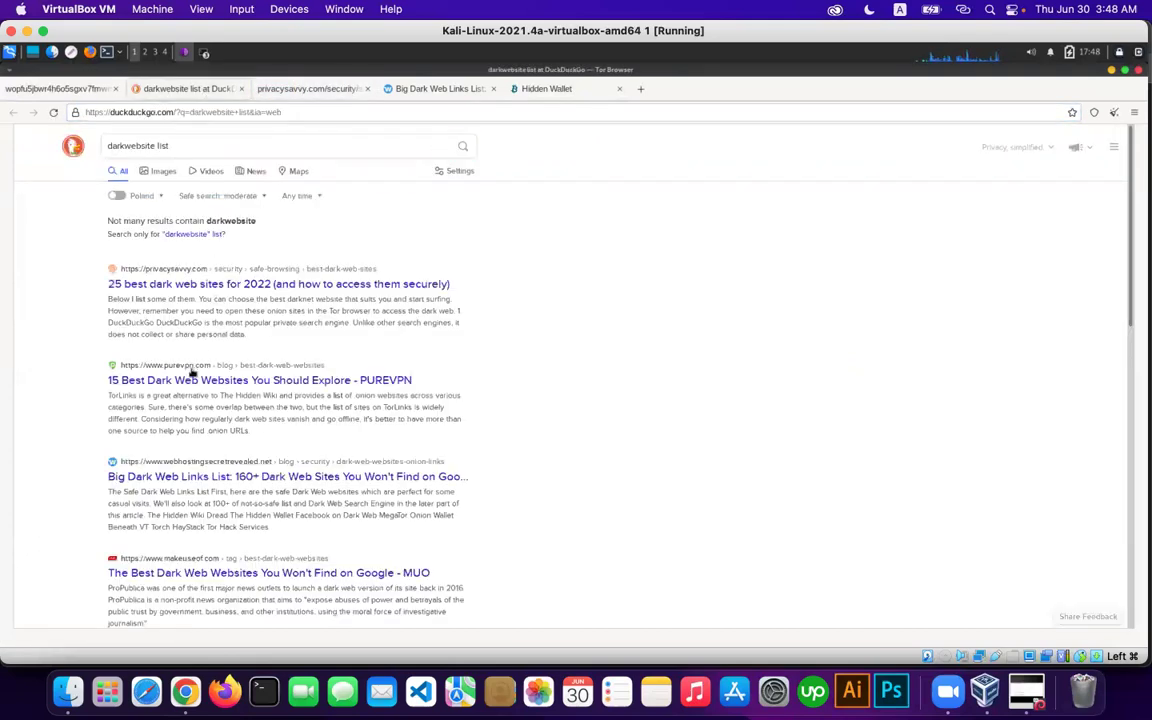
pyautogui.click(198, 382)
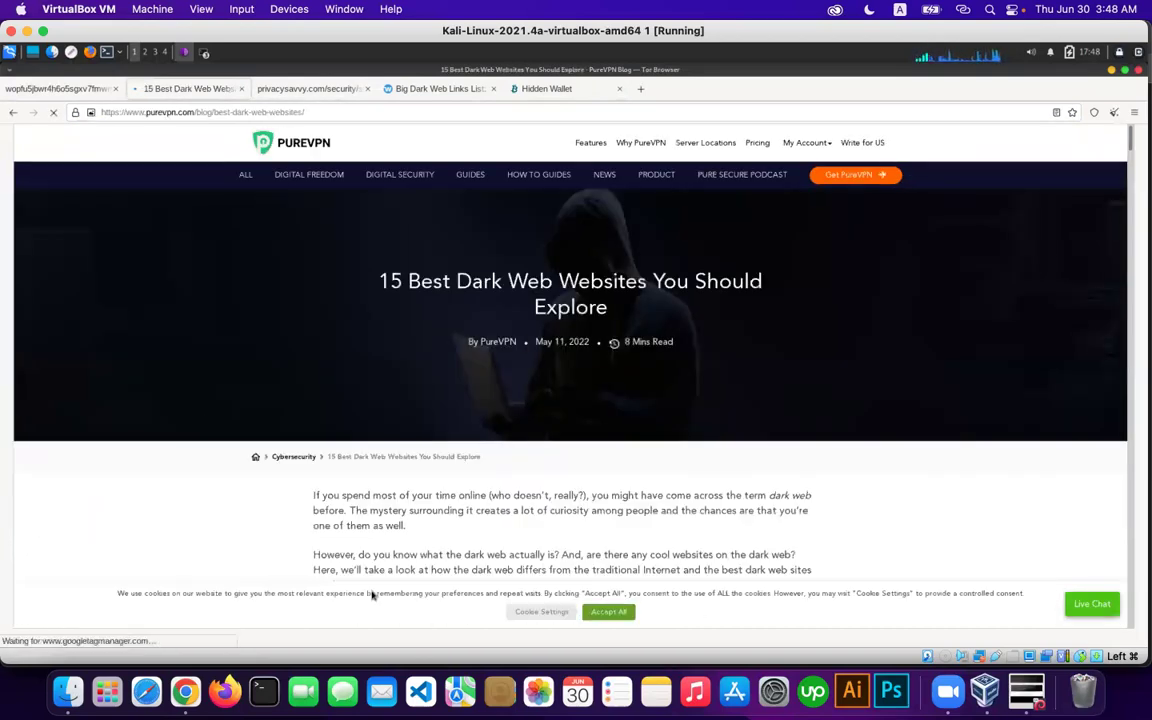
# - Open the article's Hidden Wiki onion link in a new tab
pyautogui.scroll(-15, 582, 563)
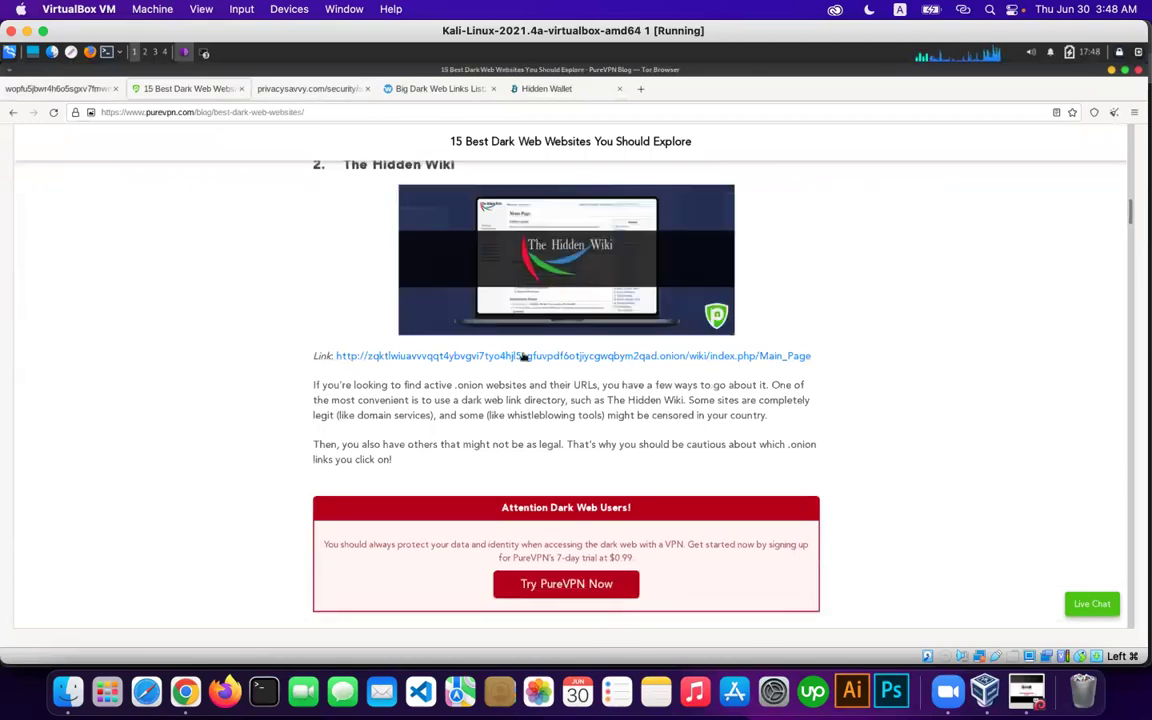
pyautogui.rightClick(526, 355)
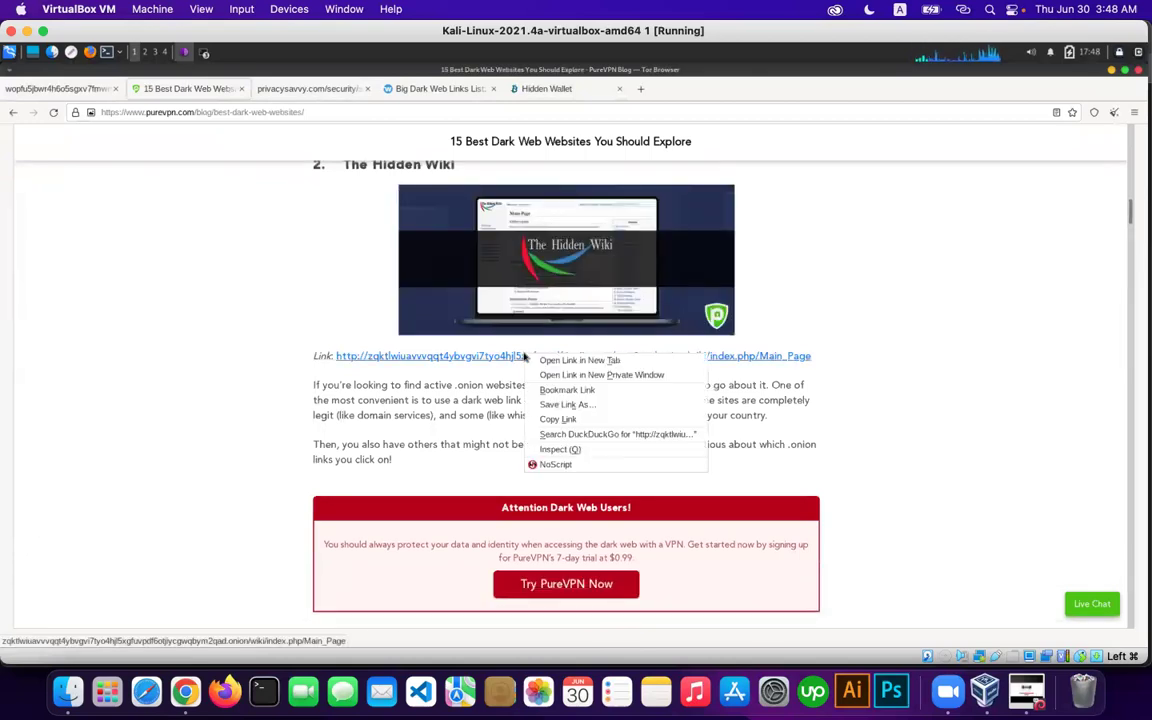
pyautogui.click(575, 360)
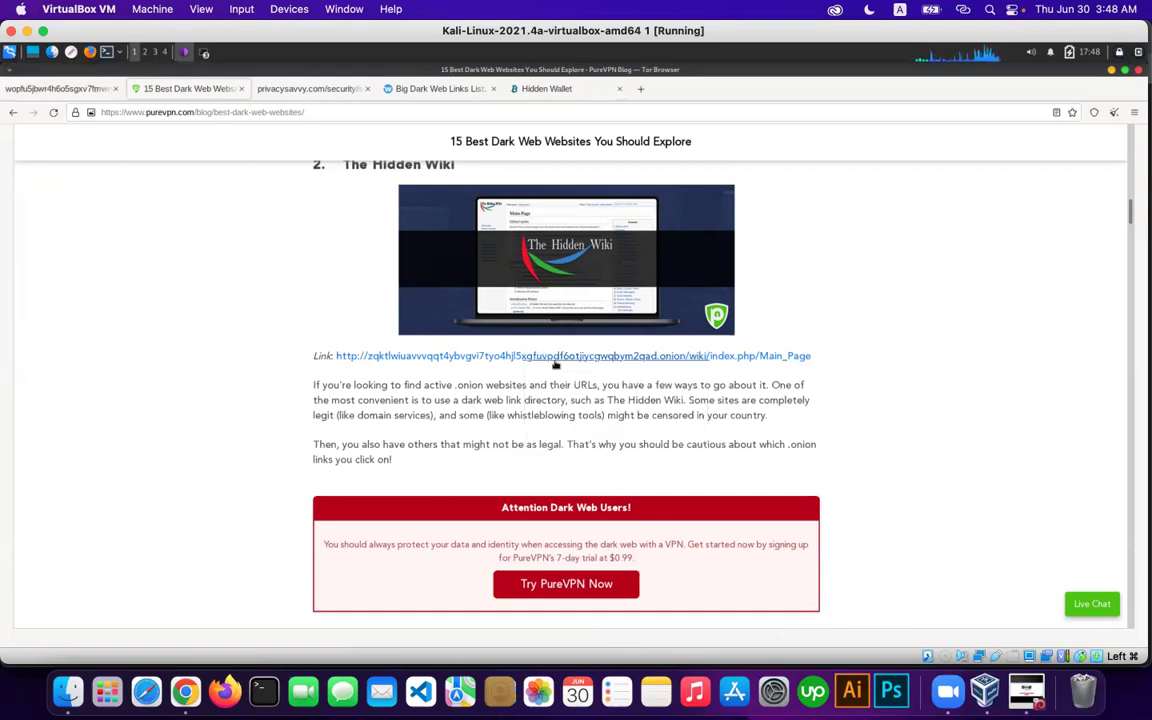
pyautogui.scroll(2, 492, 357)
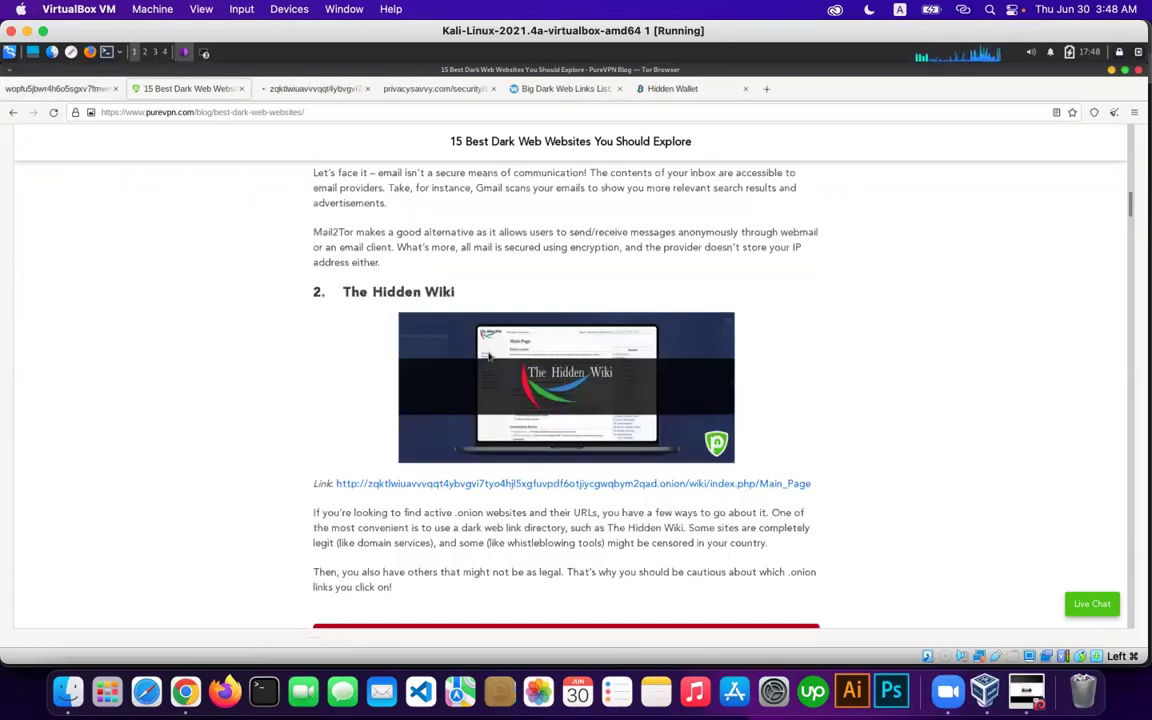
pyautogui.scroll(1, 509, 490)
pyautogui.scroll(1, 509, 490)
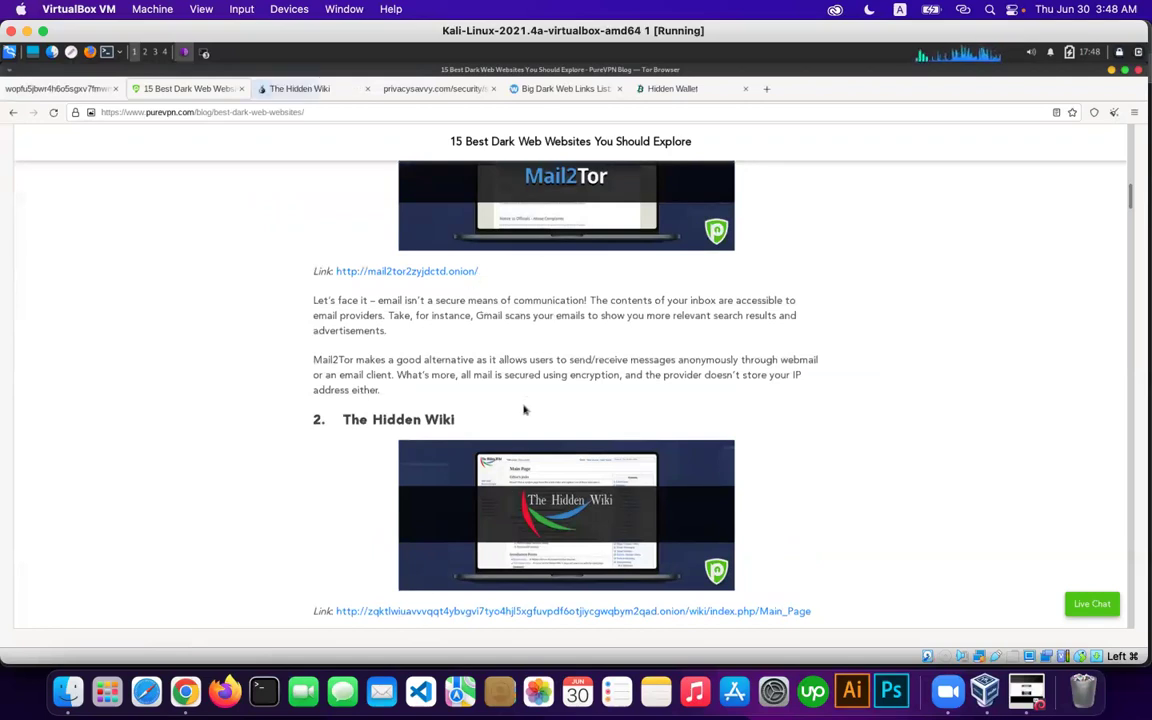
# - Open The Dark Lair onion link in a new tab and return to the article's top
pyautogui.scroll(-15, 494, 496)
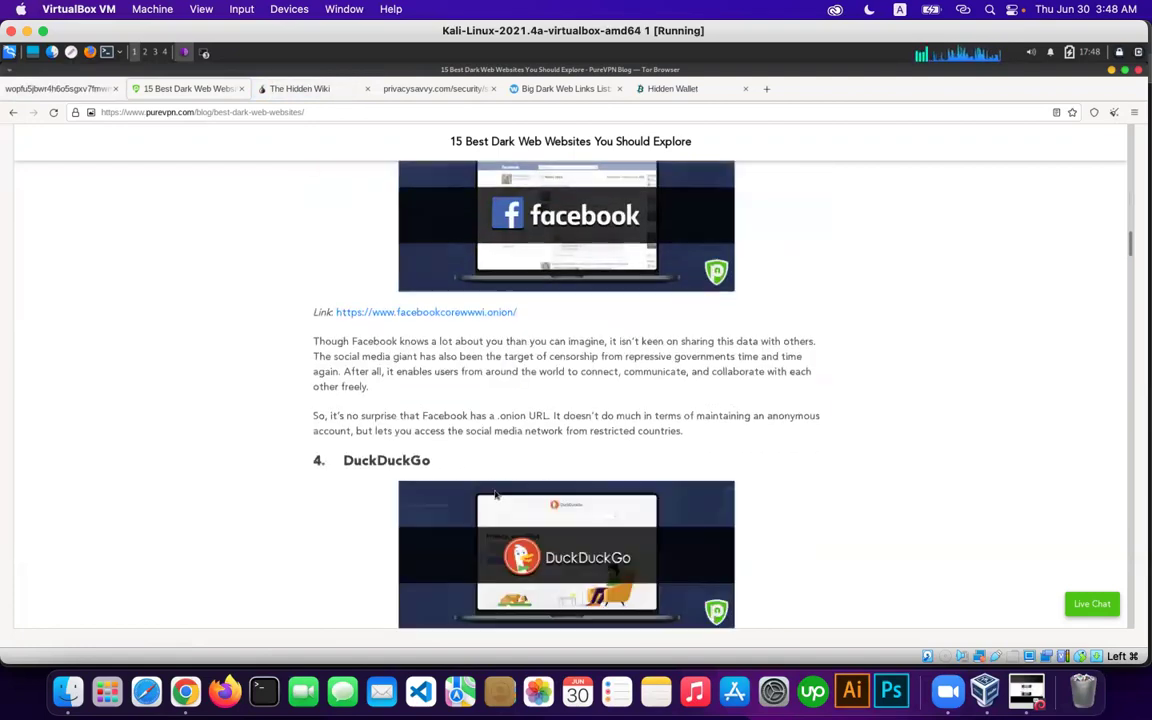
pyautogui.scroll(-10, 494, 494)
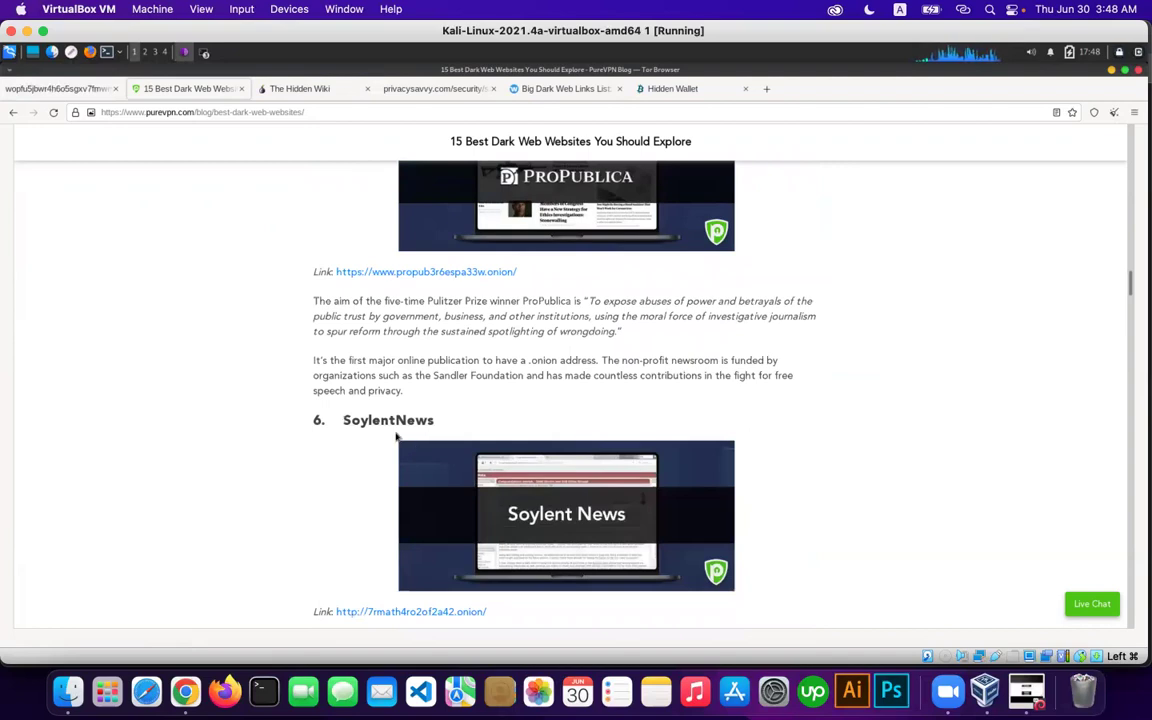
pyautogui.scroll(-15, 396, 436)
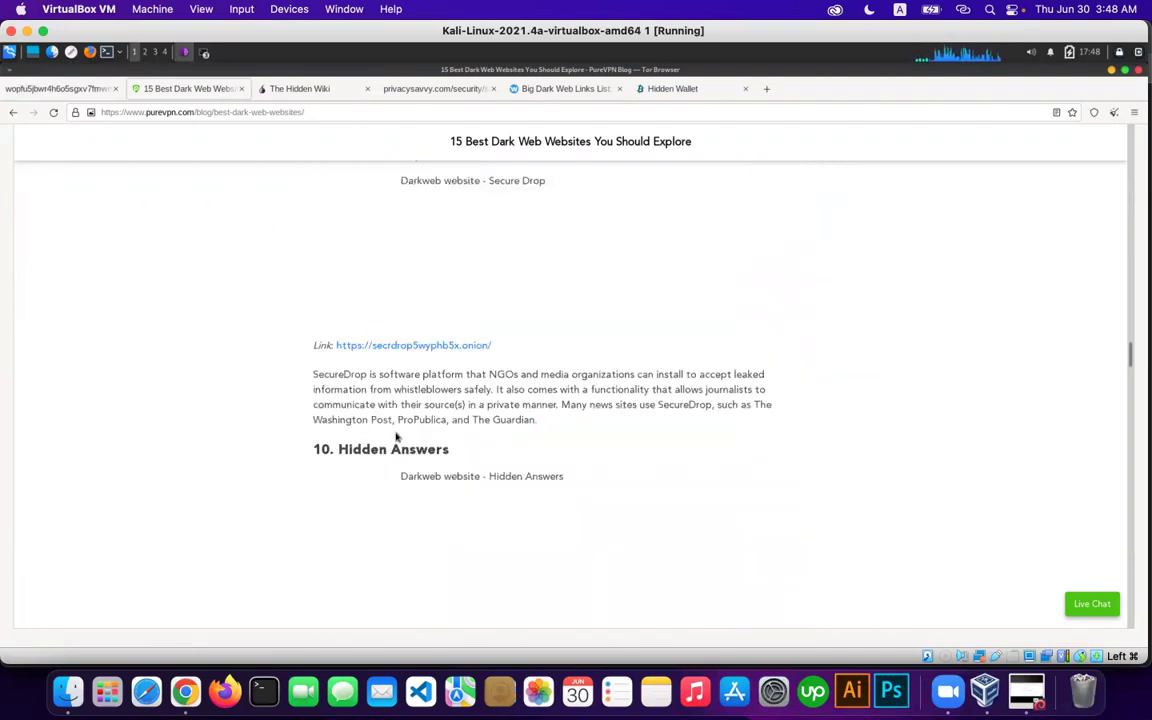
pyautogui.scroll(-10, 423, 525)
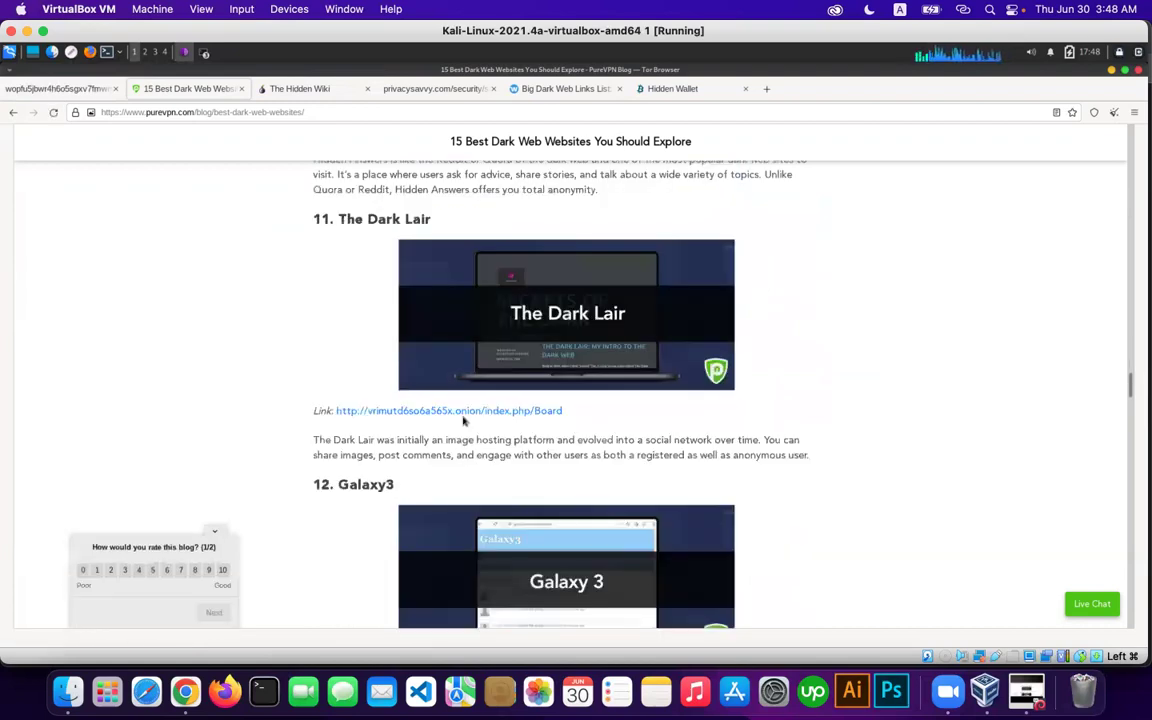
pyautogui.rightClick(461, 411)
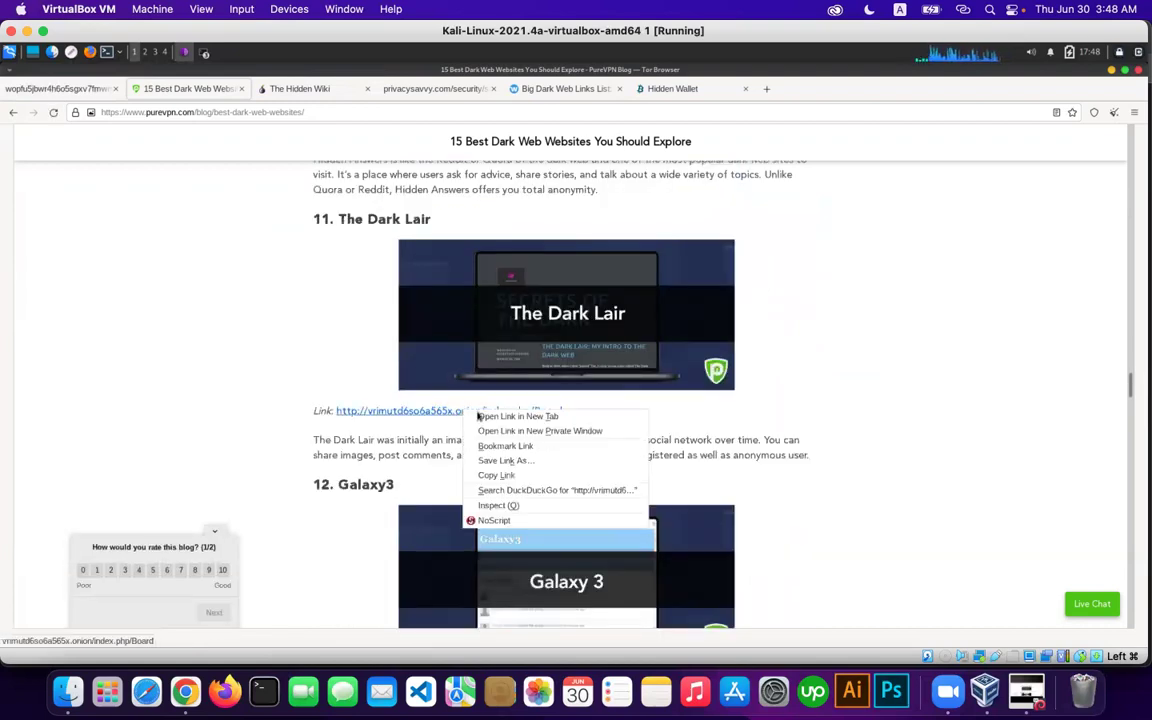
pyautogui.click(484, 418)
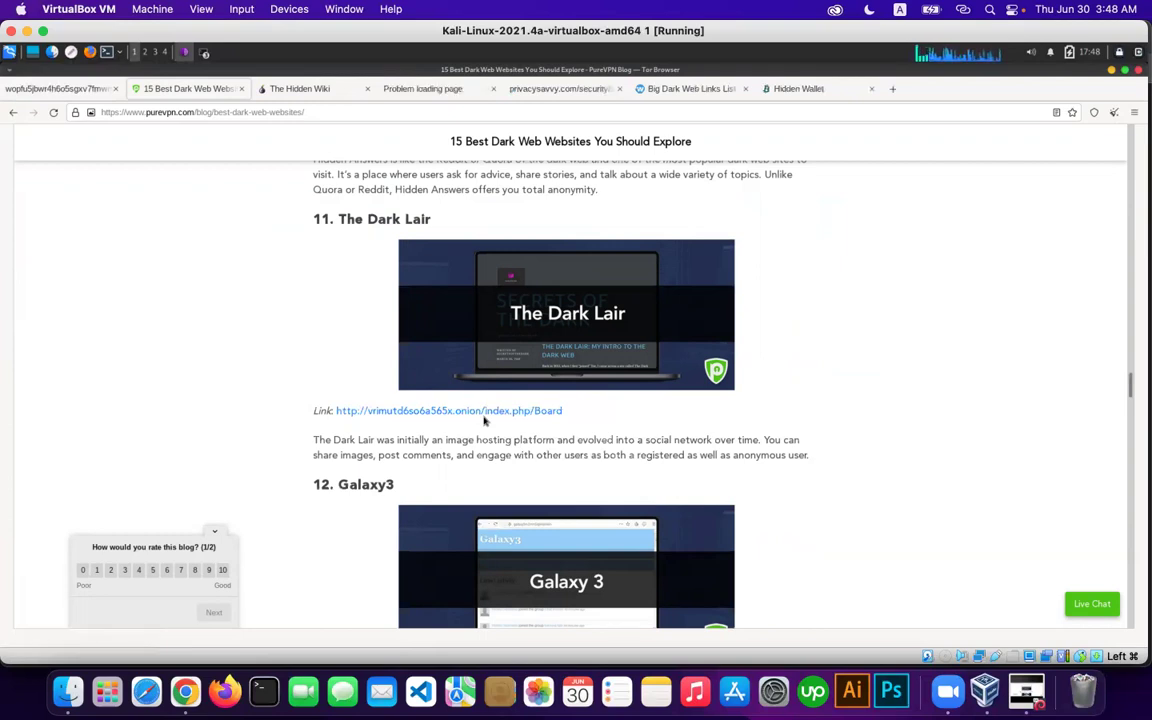
pyautogui.scroll(-15, 484, 418)
pyautogui.scroll(-10, 484, 418)
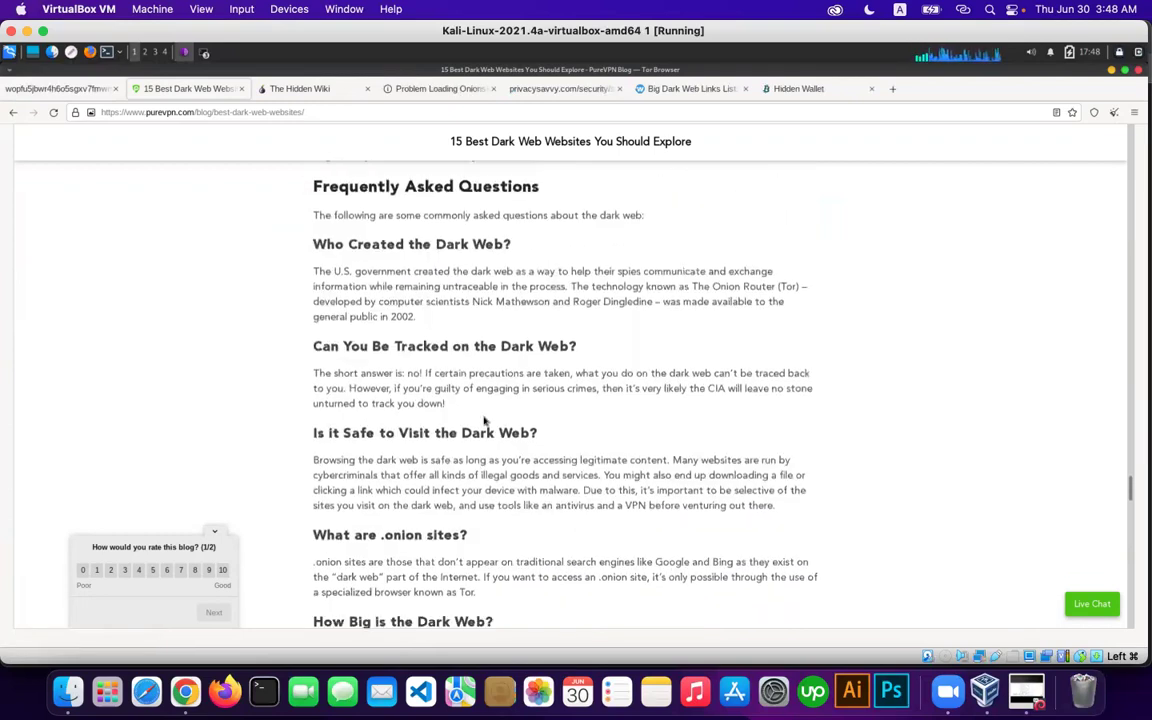
pyautogui.scroll(8, 484, 419)
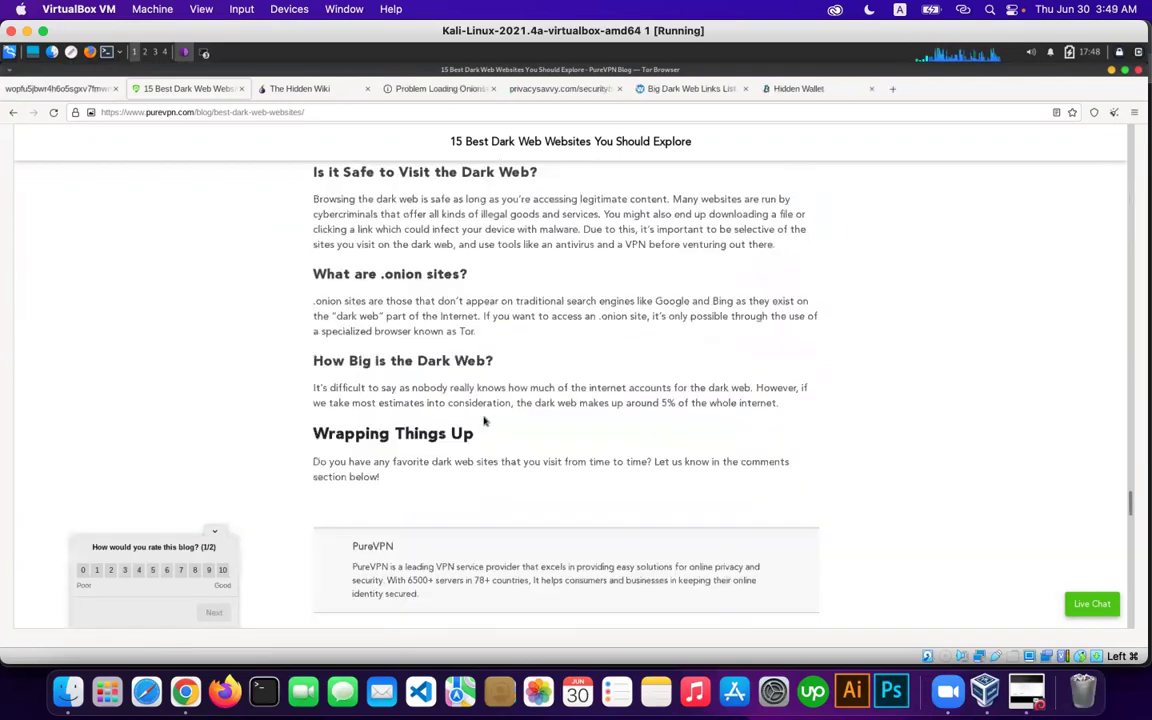
pyautogui.scroll(15, 488, 619)
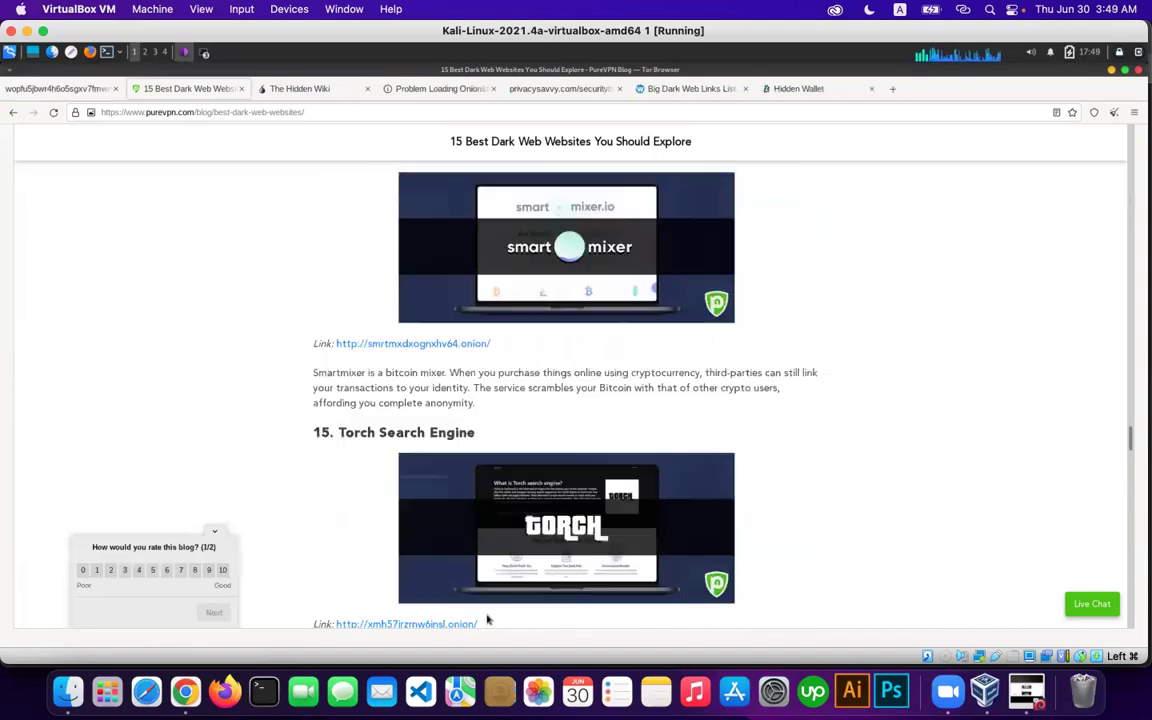
pyautogui.scroll(15, 488, 618)
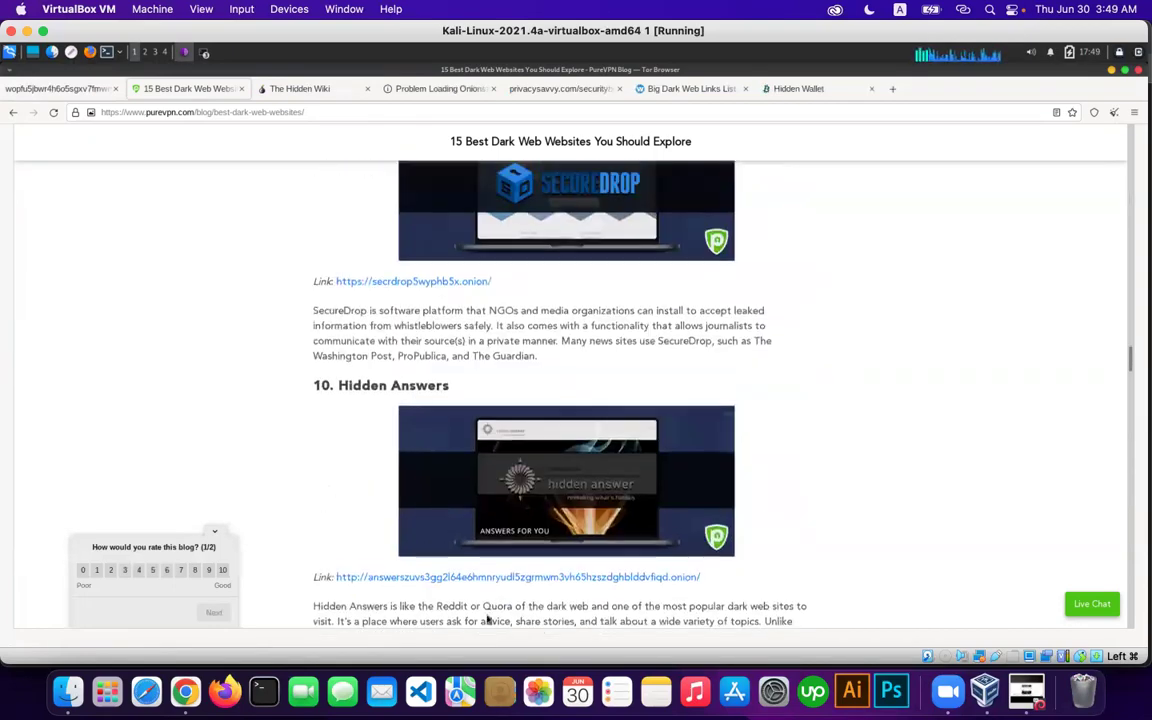
pyautogui.scroll(15, 486, 615)
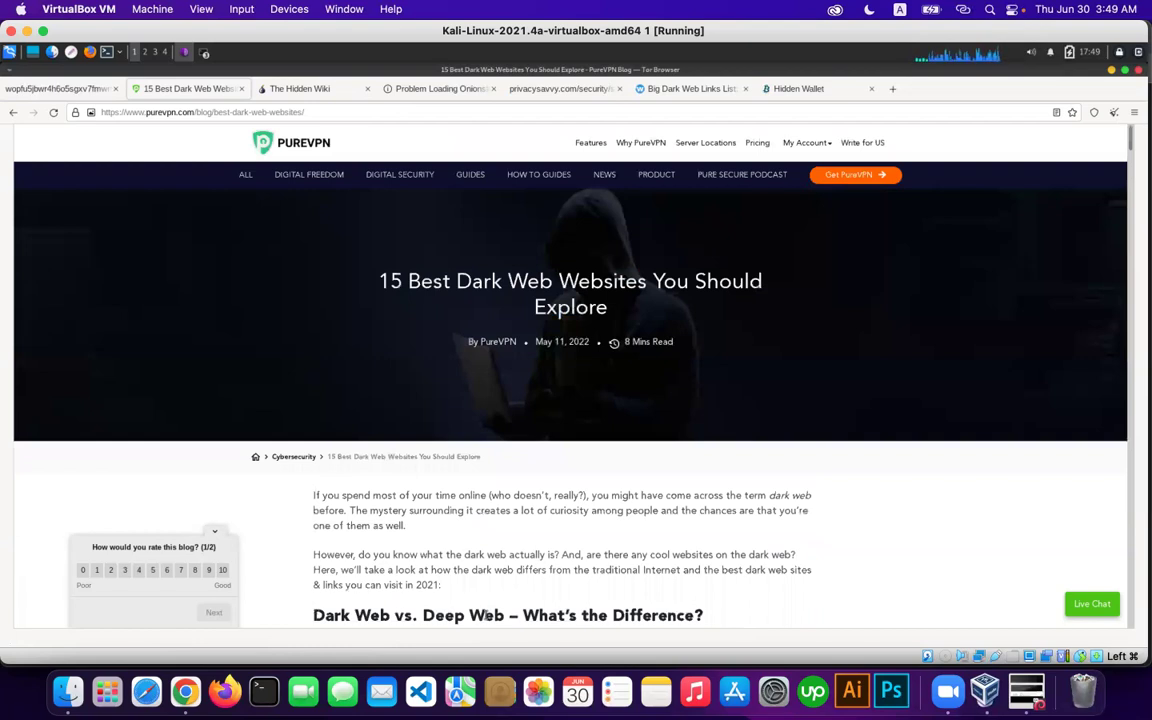
# - Cycle through the privacysavvy, Big Dark Web Links List and Hidden Wallet FAQ tabs, ending on The Hidden Wiki
pyautogui.rightClick(490, 503)
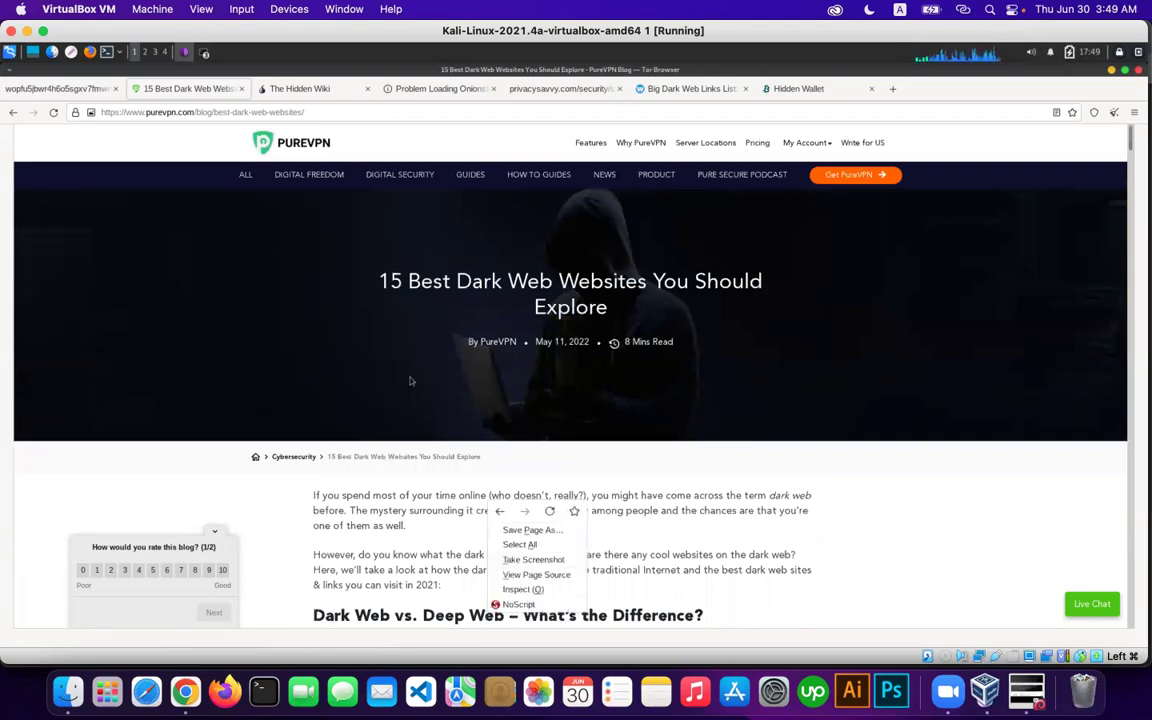
pyautogui.click(445, 79)
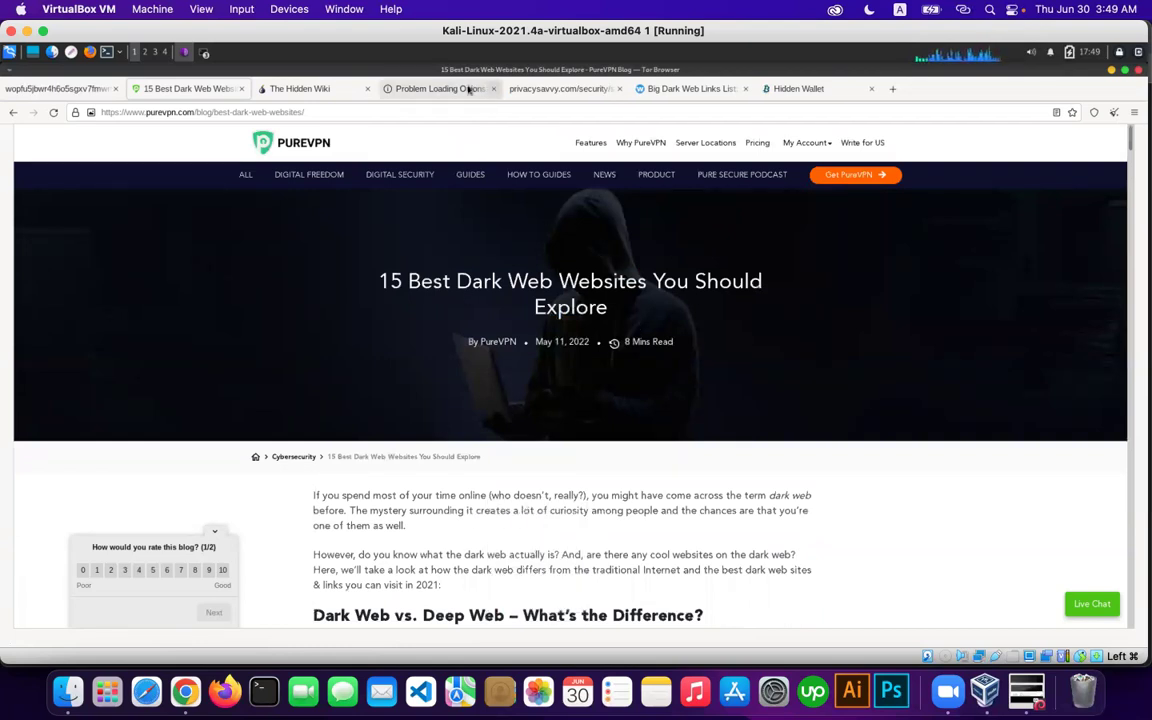
pyautogui.click(545, 89)
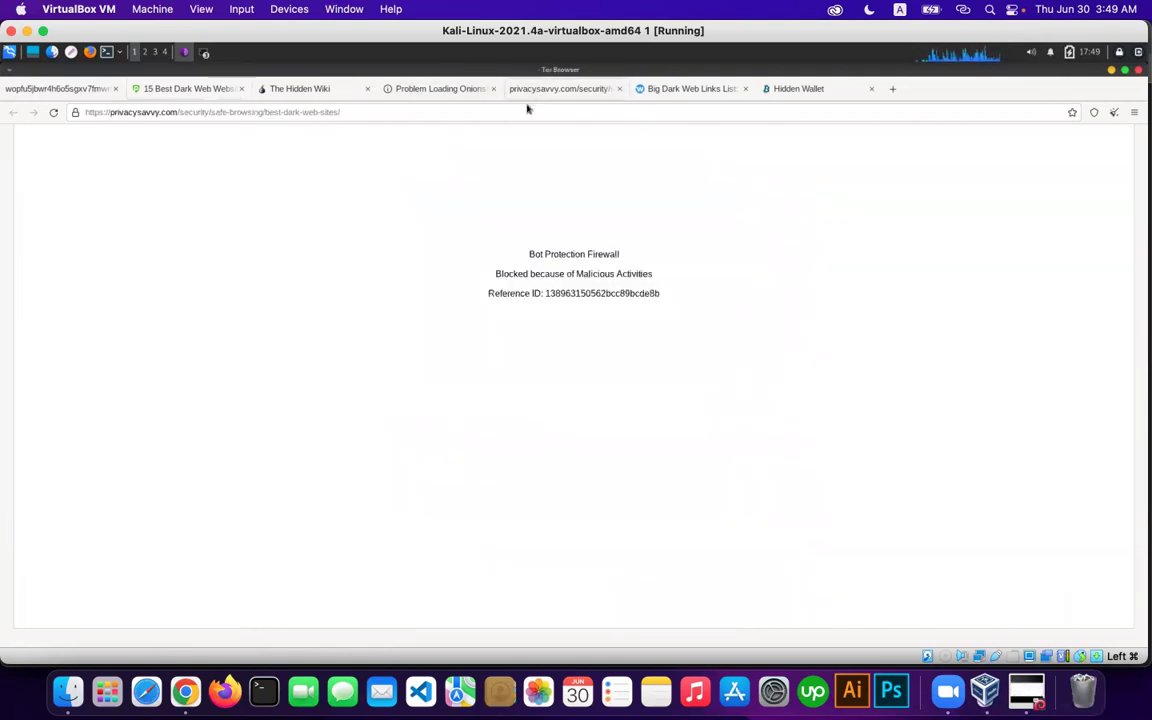
pyautogui.click(662, 88)
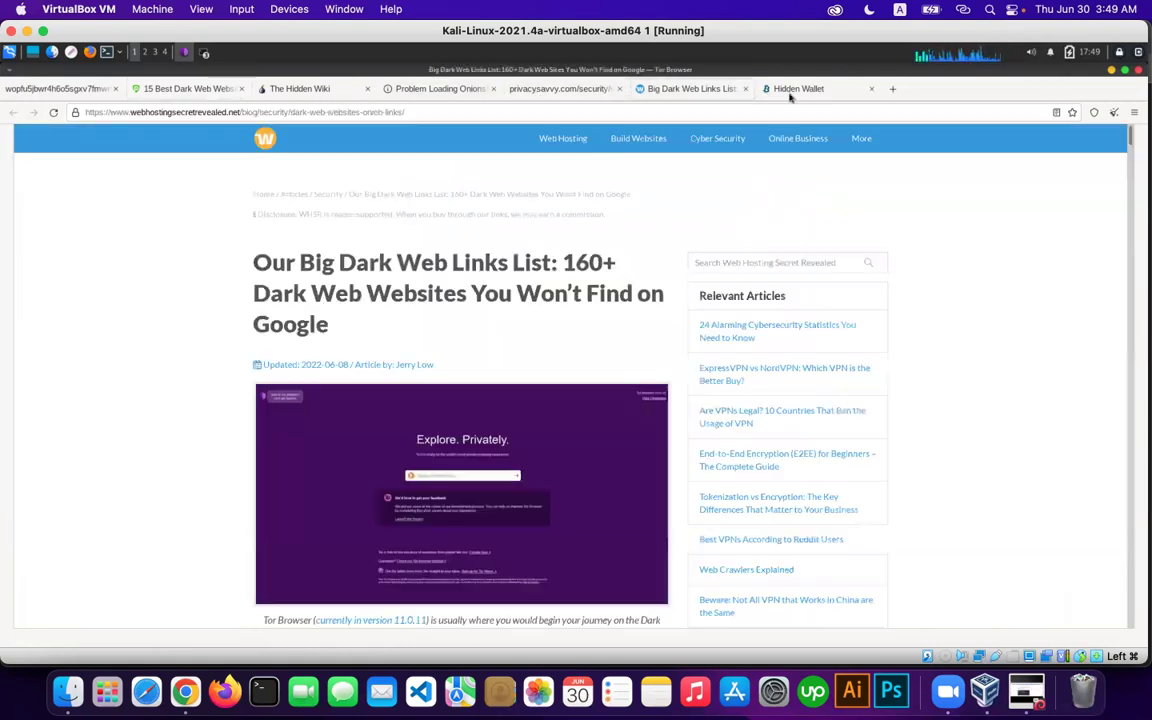
pyautogui.click(795, 90)
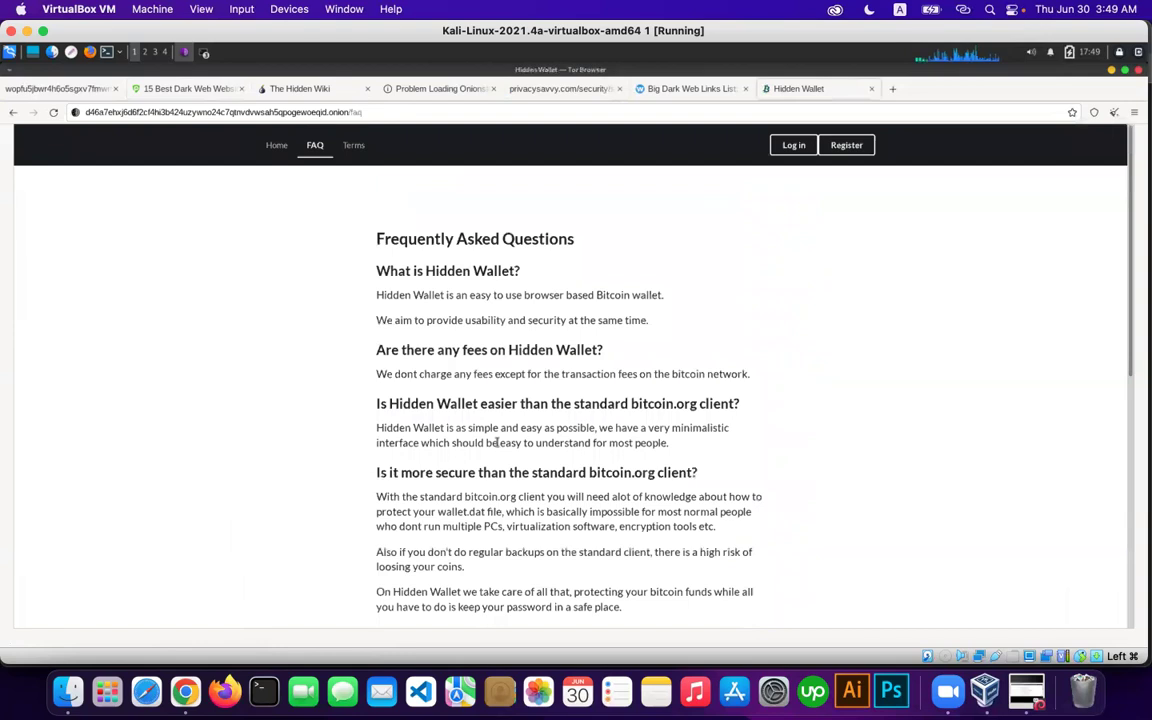
pyautogui.click(289, 90)
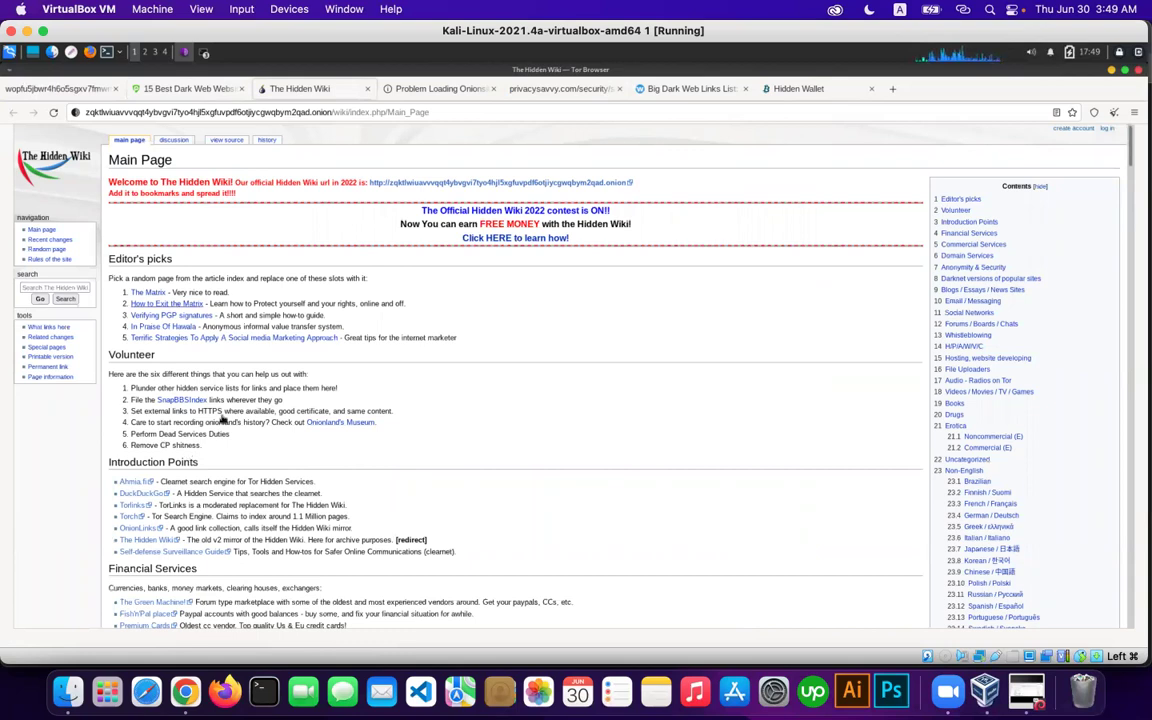
# - Scroll The Hidden Wiki, check the failed Dark Lair tab, then return to the DARKWEB tab
pyautogui.scroll(-3, 222, 418)
pyautogui.scroll(-20, 222, 418)
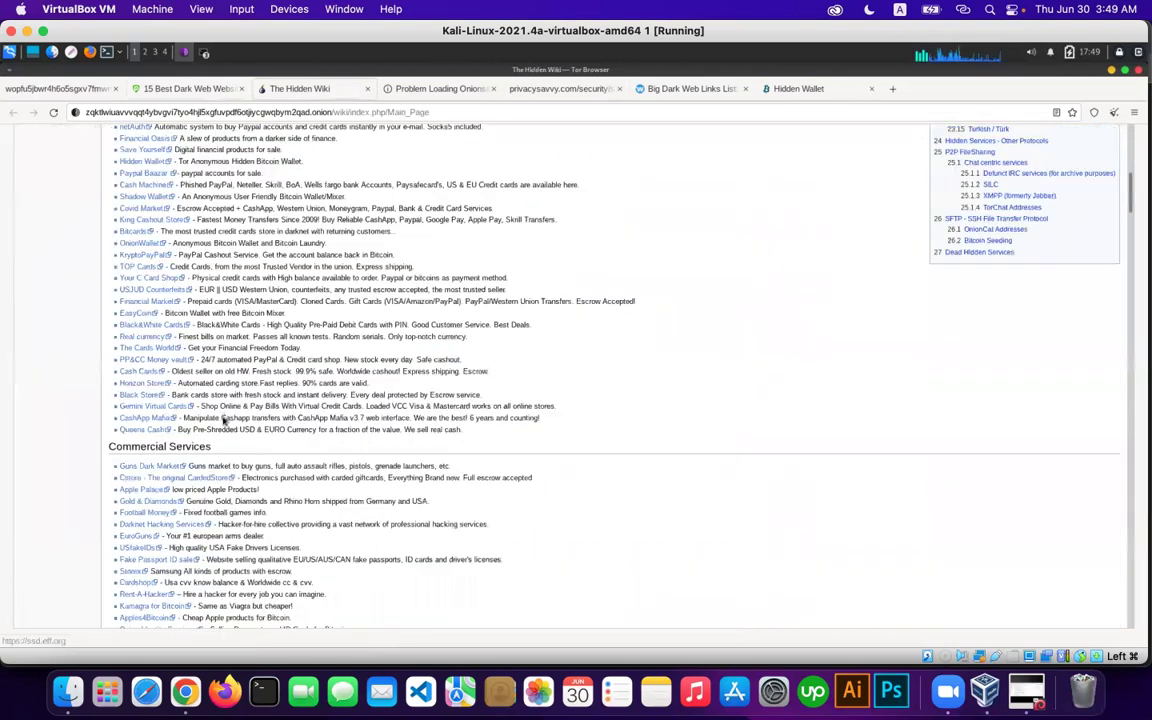
pyautogui.scroll(-20, 222, 418)
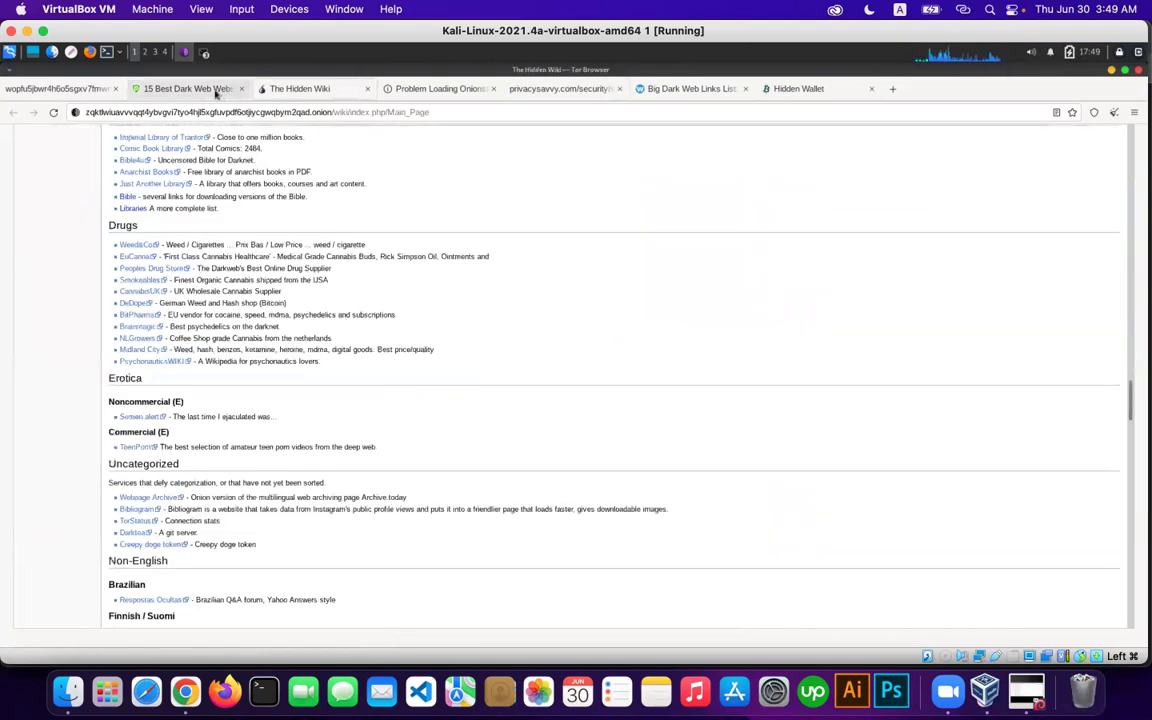
pyautogui.click(436, 92)
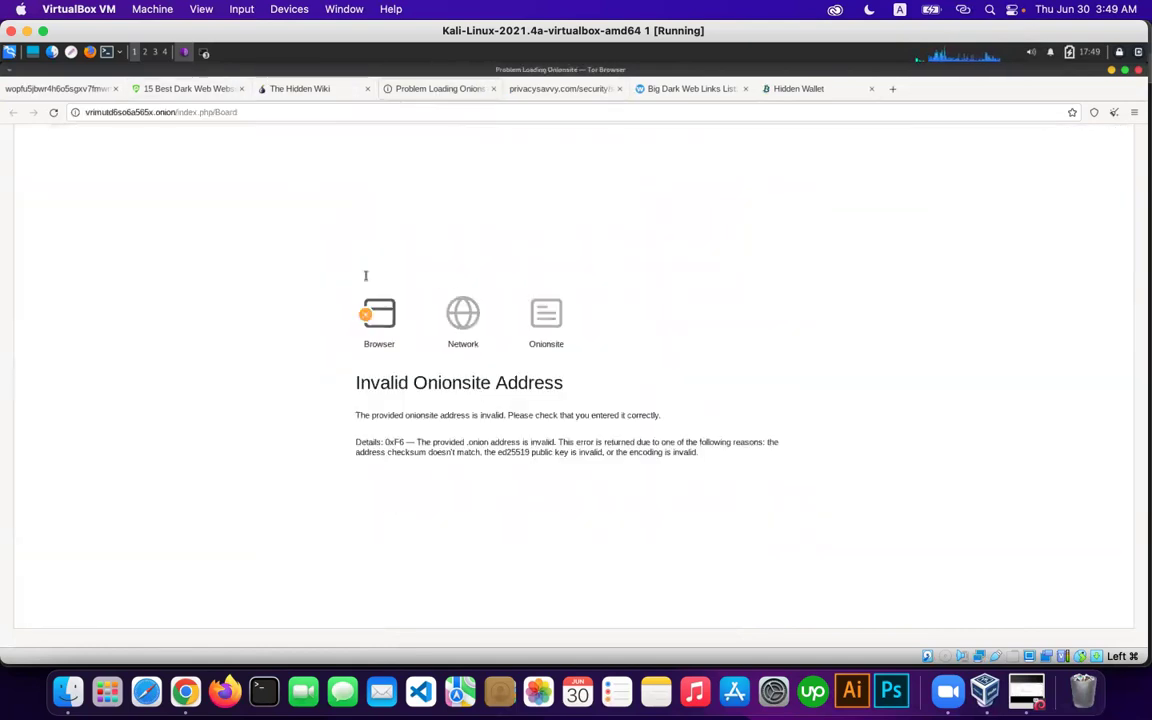
pyautogui.click(70, 93)
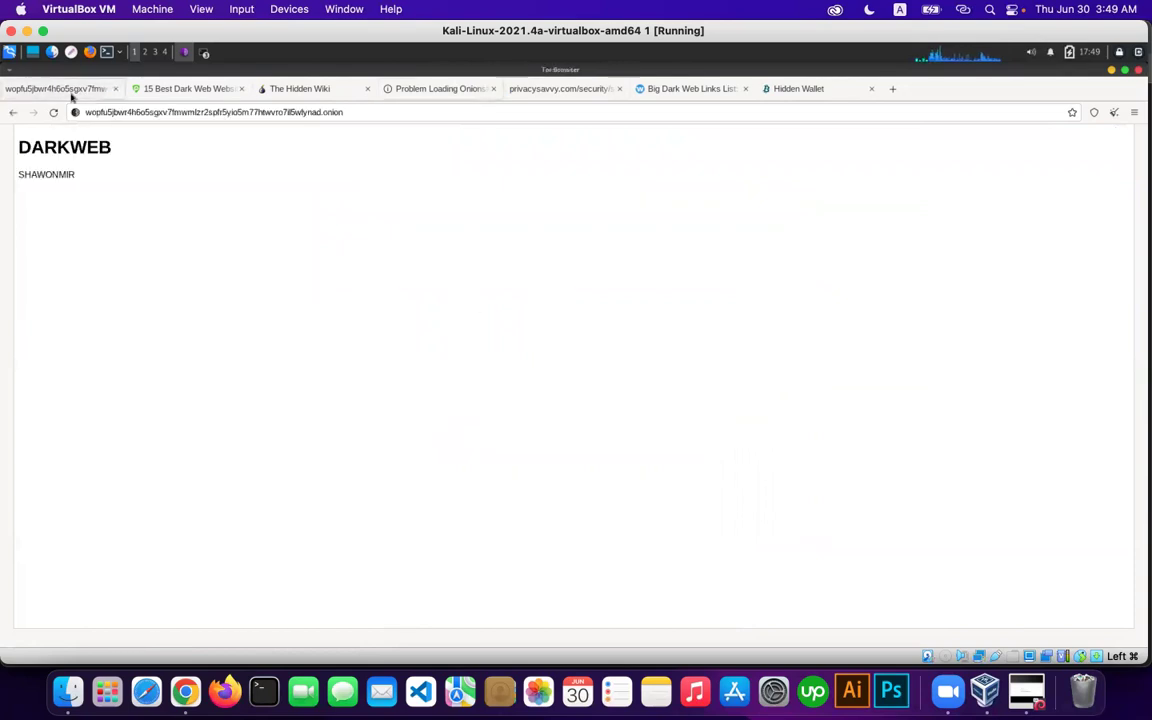
# - Highlight the DARKWEB page's onion hostname in the address bar, then switch to The Hidden Wiki
pyautogui.doubleClick(321, 113)
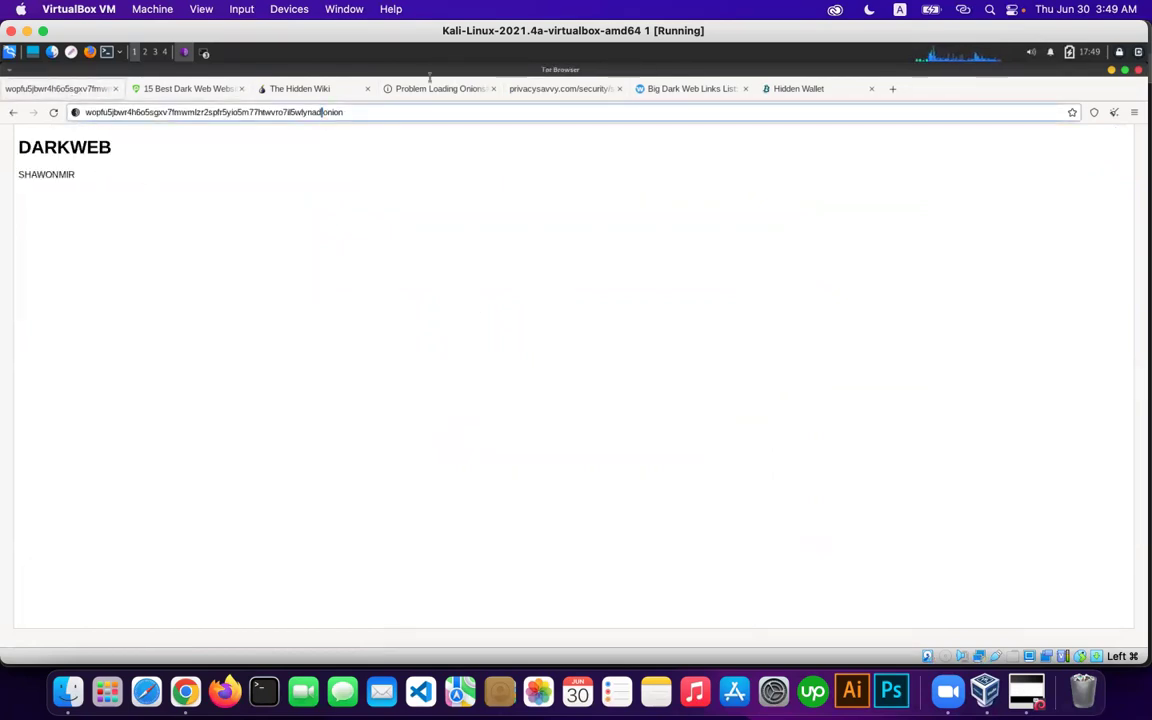
pyautogui.click(258, 114)
pyautogui.doubleClick(330, 113)
pyautogui.click(318, 92)
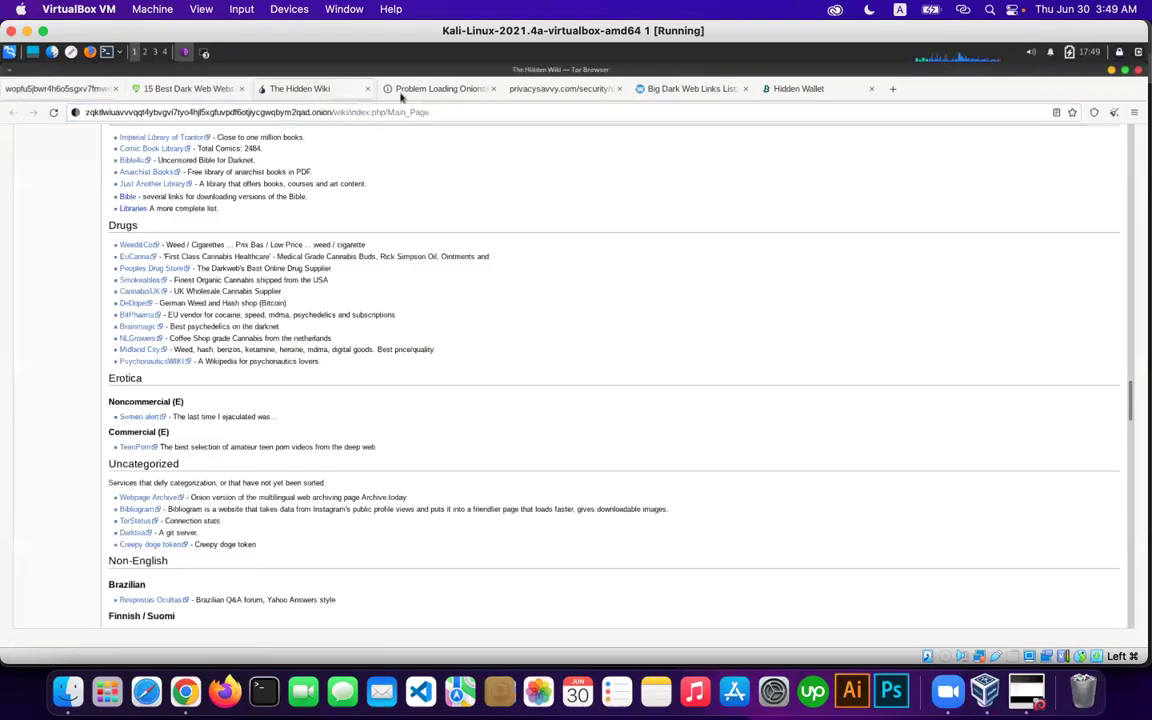
# - Check the Dark Lair, privacysavvy and Hidden Wallet tabs, read the FAQ's end, then switch to Zoom
pyautogui.click(398, 92)
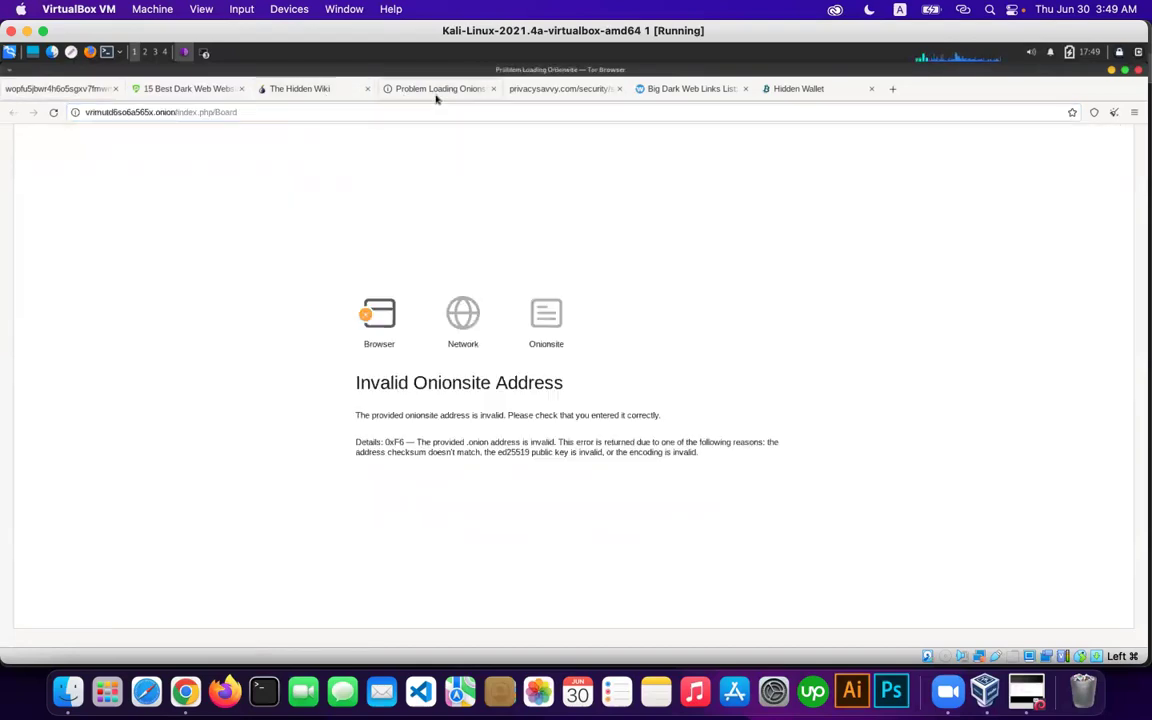
pyautogui.click(524, 92)
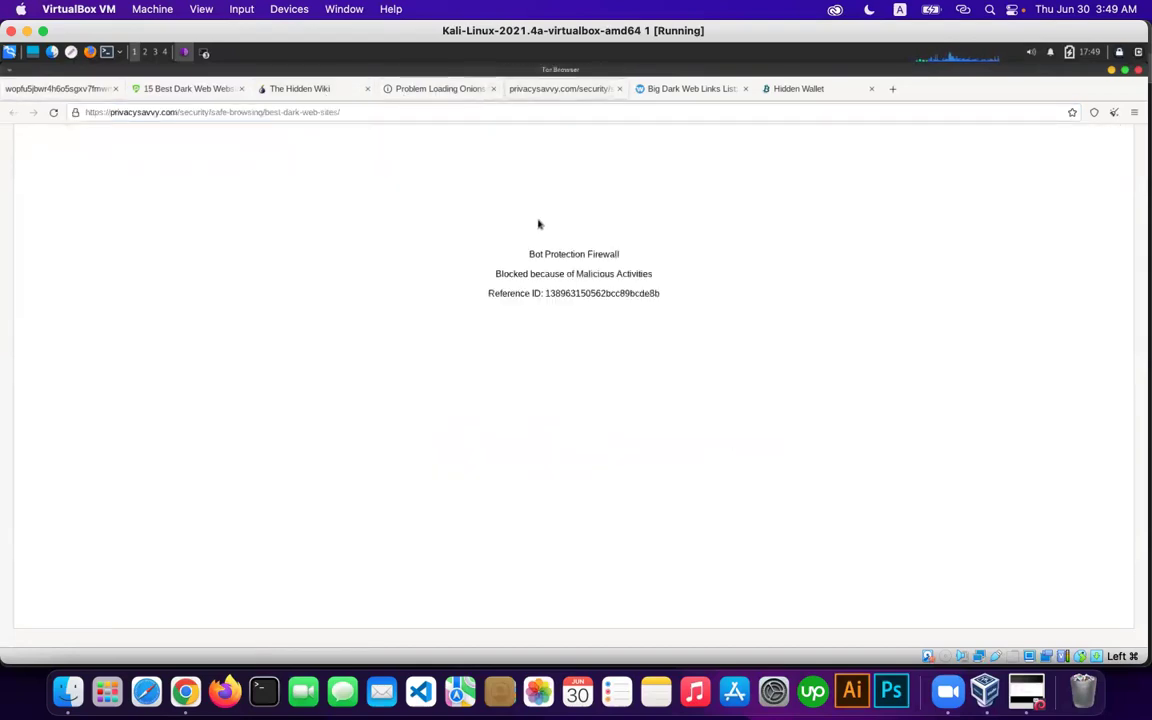
pyautogui.click(806, 90)
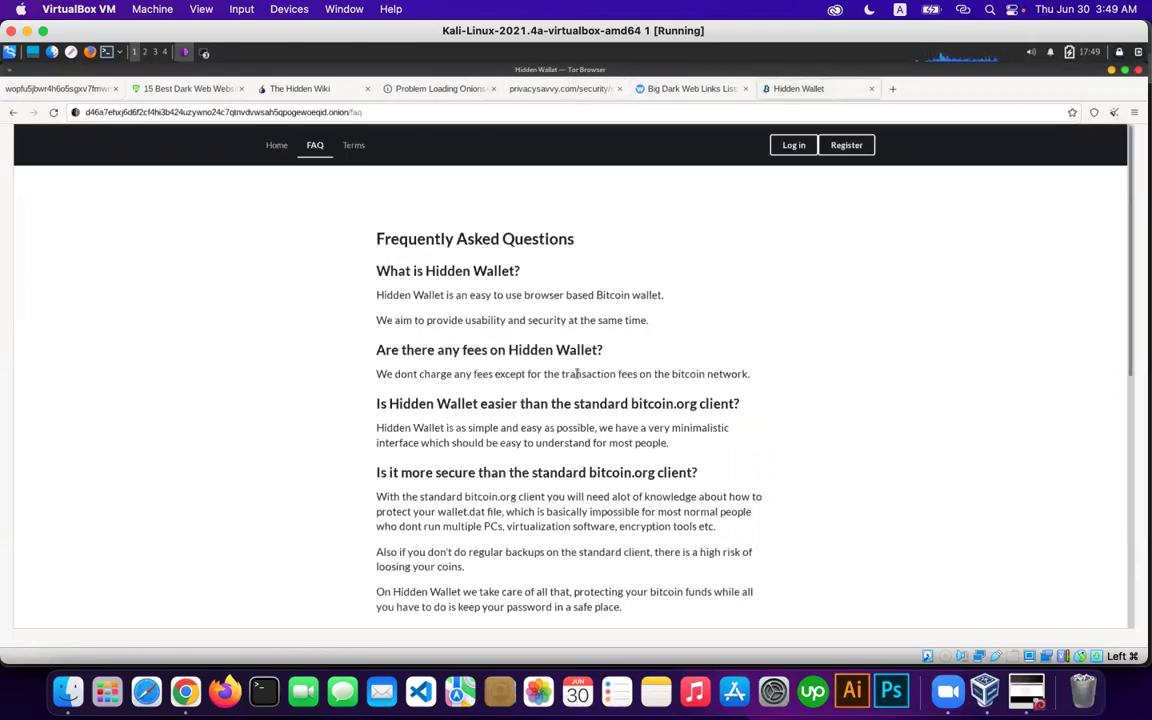
pyautogui.scroll(-5, 577, 374)
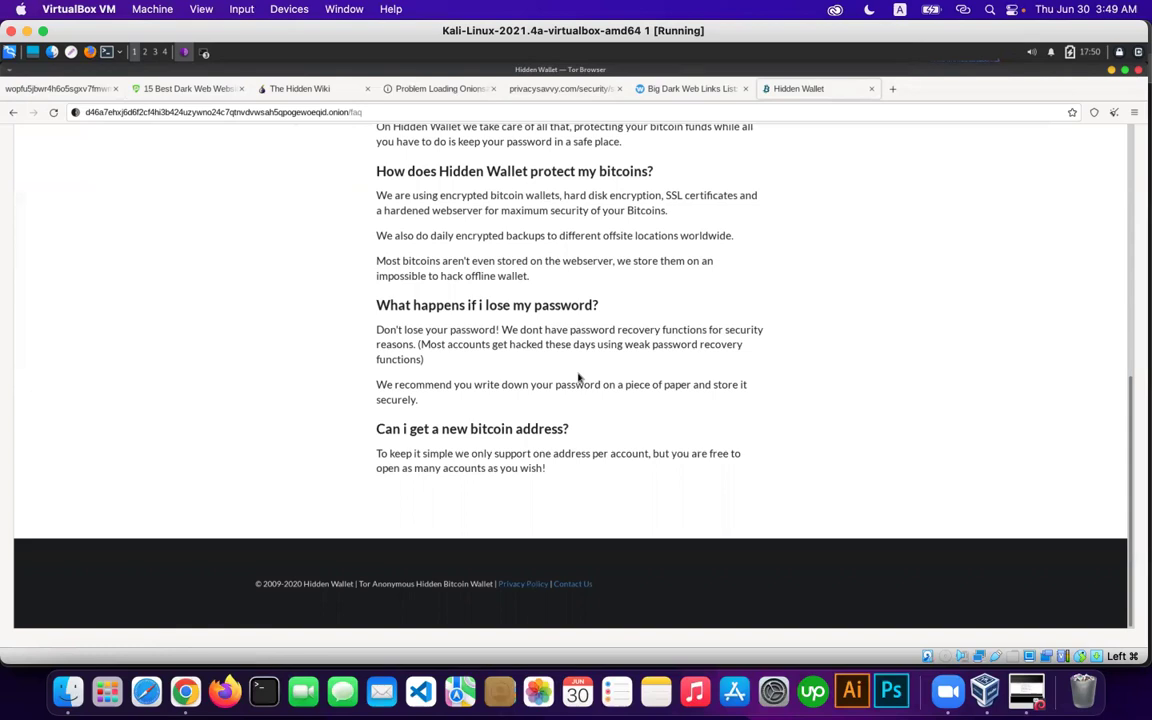
pyautogui.click(943, 698)
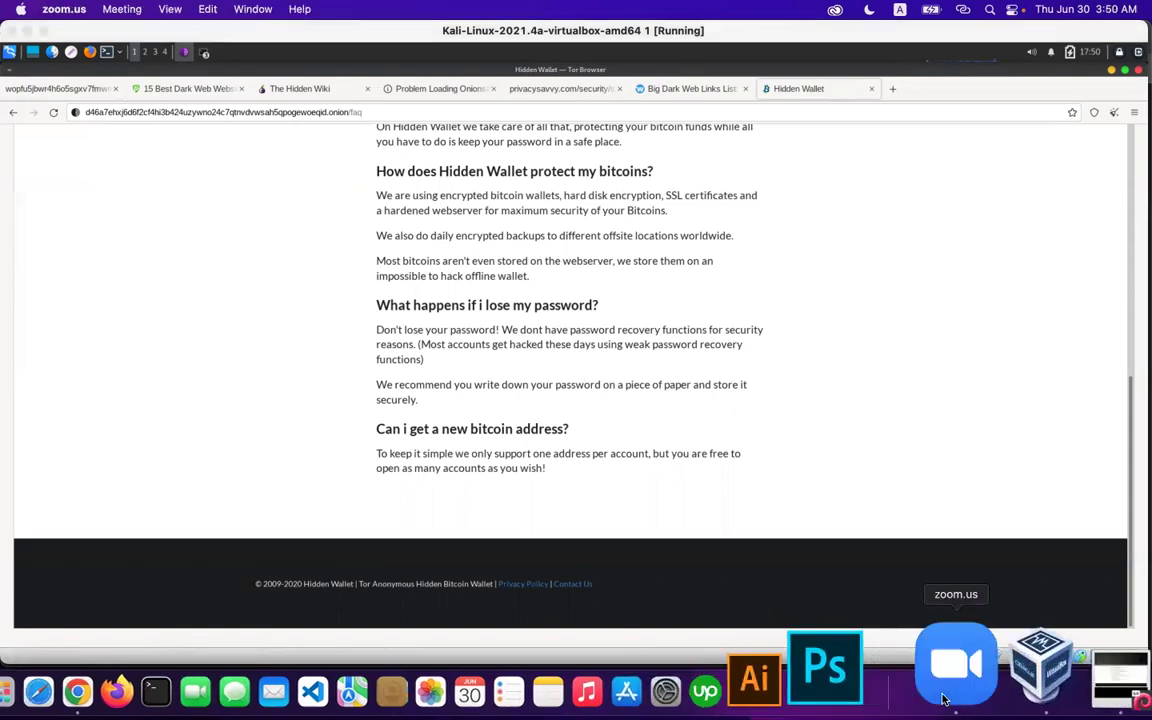